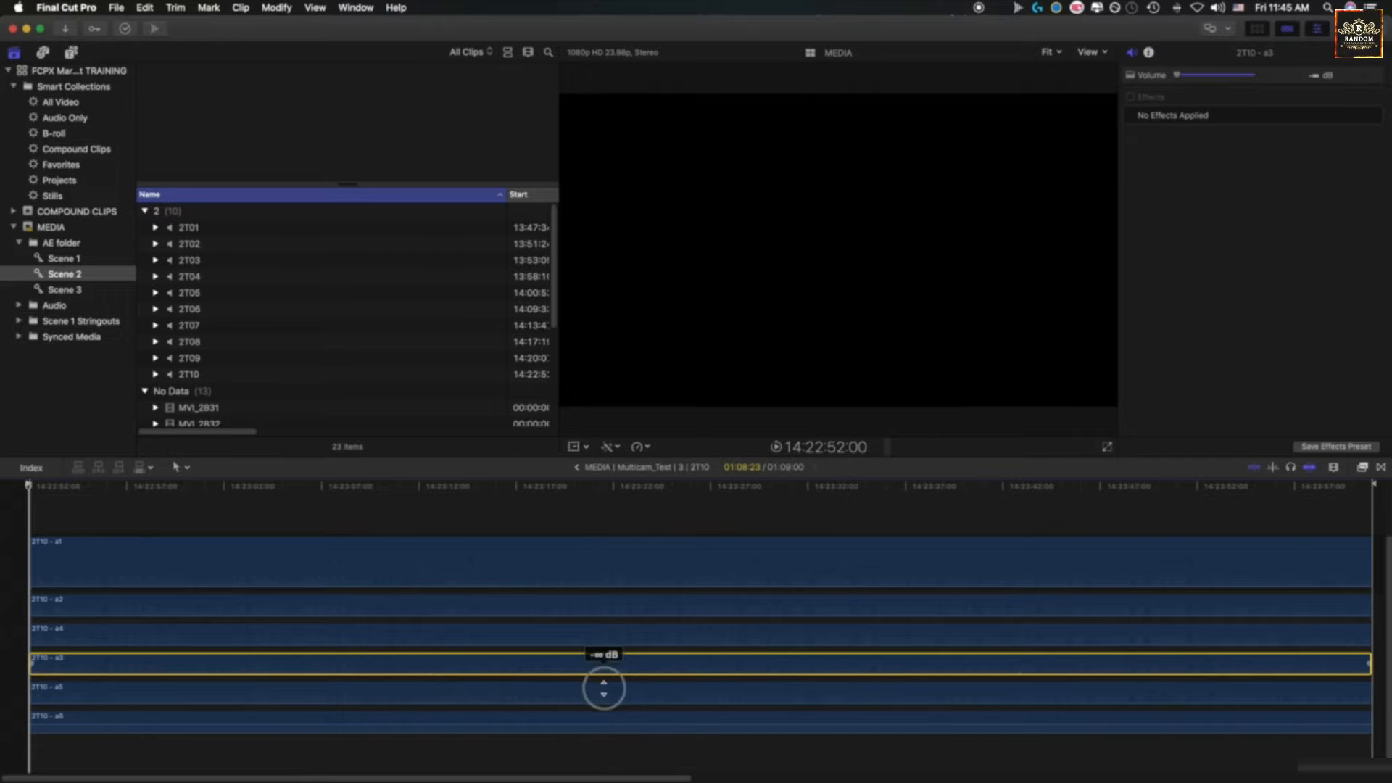
Move the a3 channel of the 2T10 clip below a5, return to the Multicam_Test angles, and select the 2T10 audio
{"action": "left_click_drag", "start_coordinate": [346, 654], "coordinate": [342, 693]}
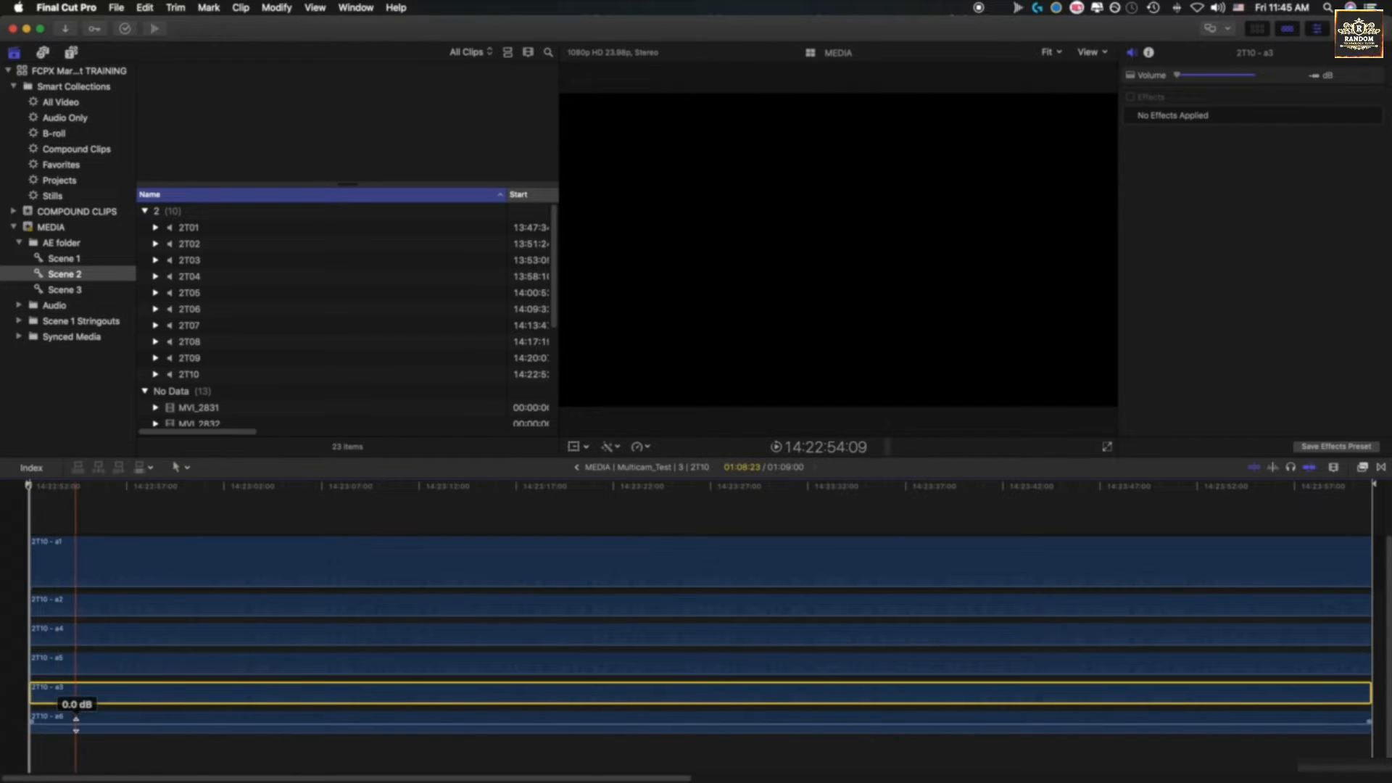
{"action": "left_click", "coordinate": [577, 468]}
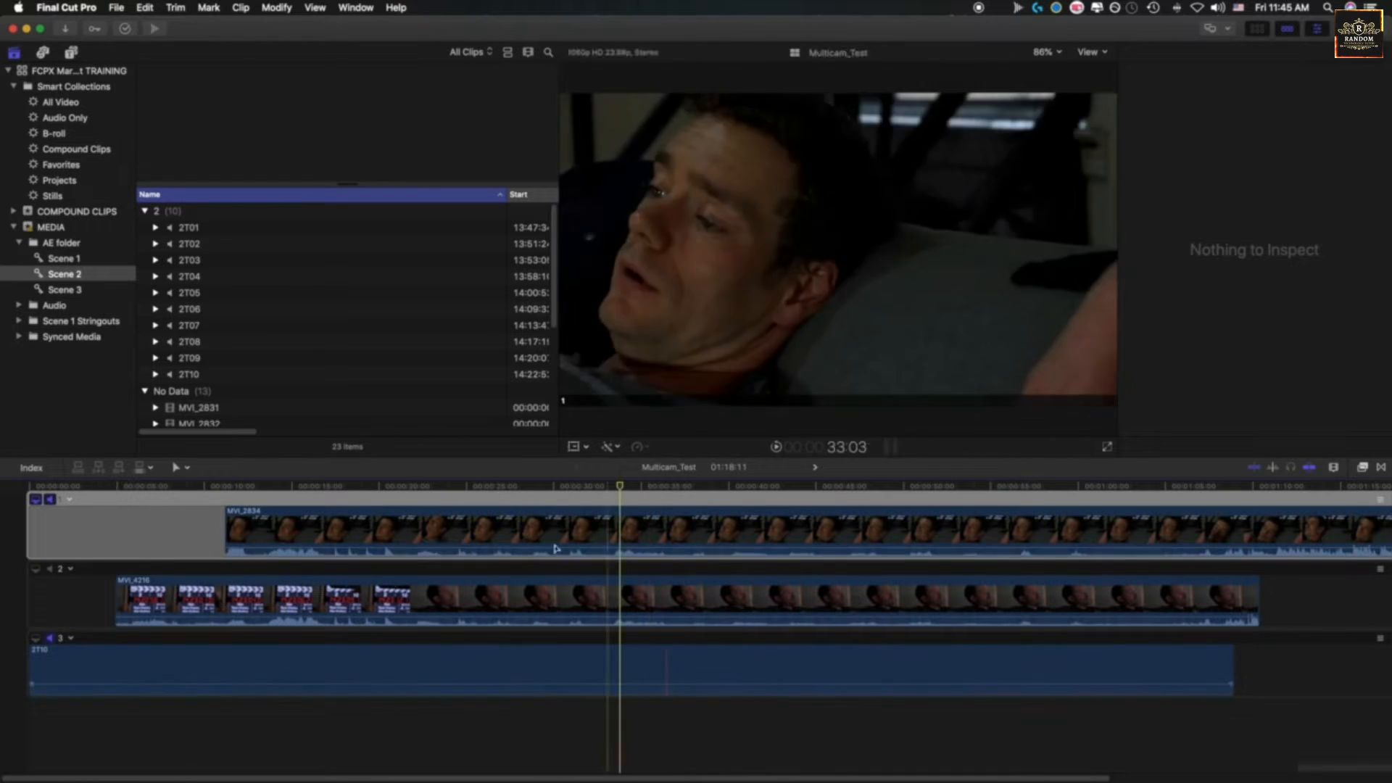
{"action": "left_click", "coordinate": [601, 664]}
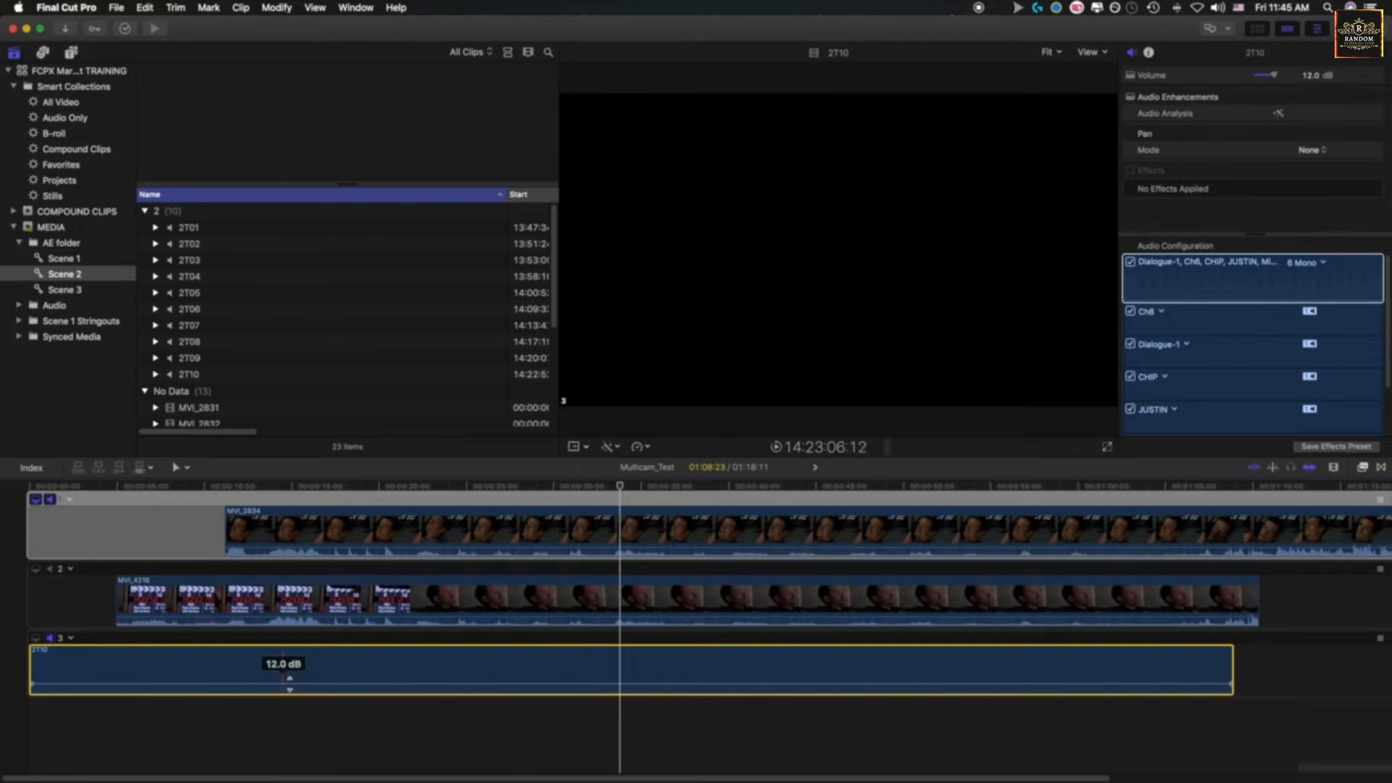
{"action": "left_click", "coordinate": [842, 682]}
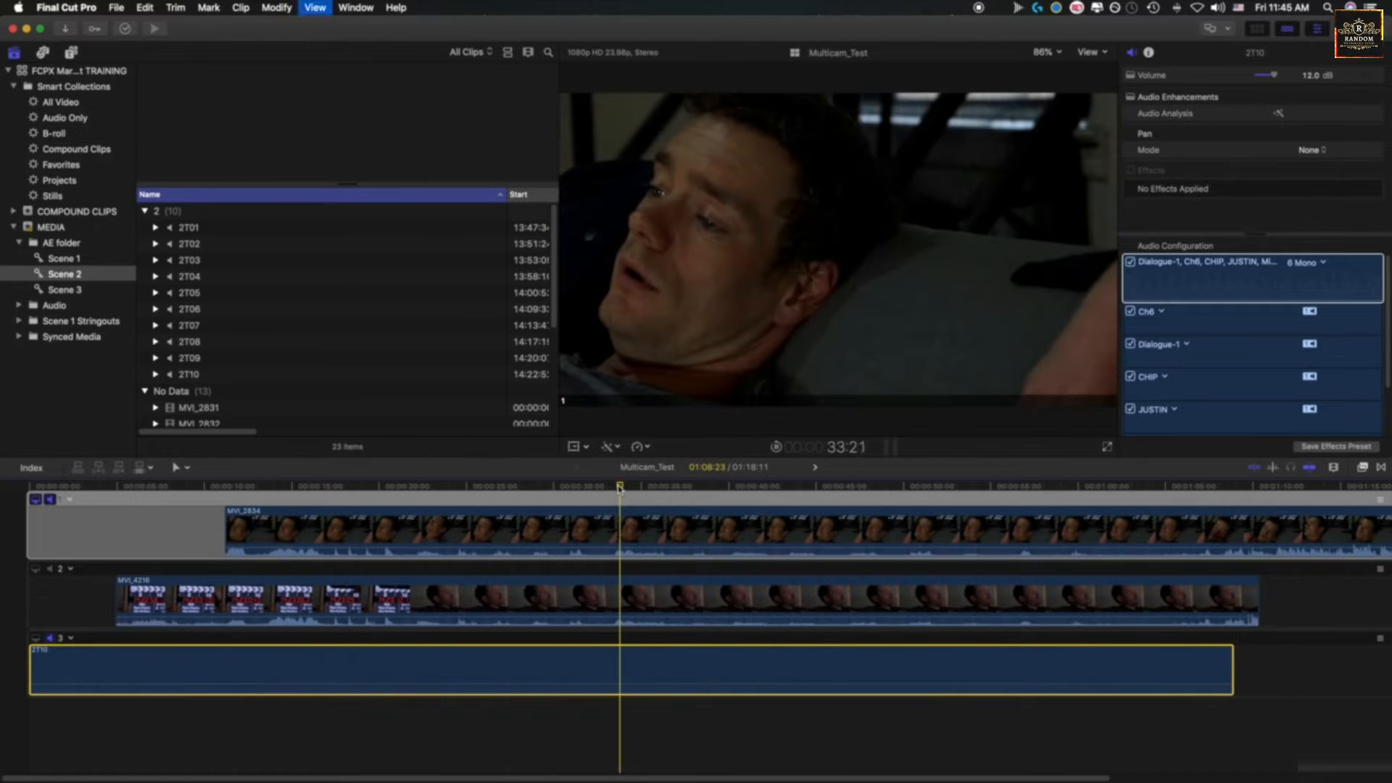
Play the multicam clip briefly and turn off audio monitoring for angle 1 so that only angle 3 is heard
{"action": "key", "text": "space"}
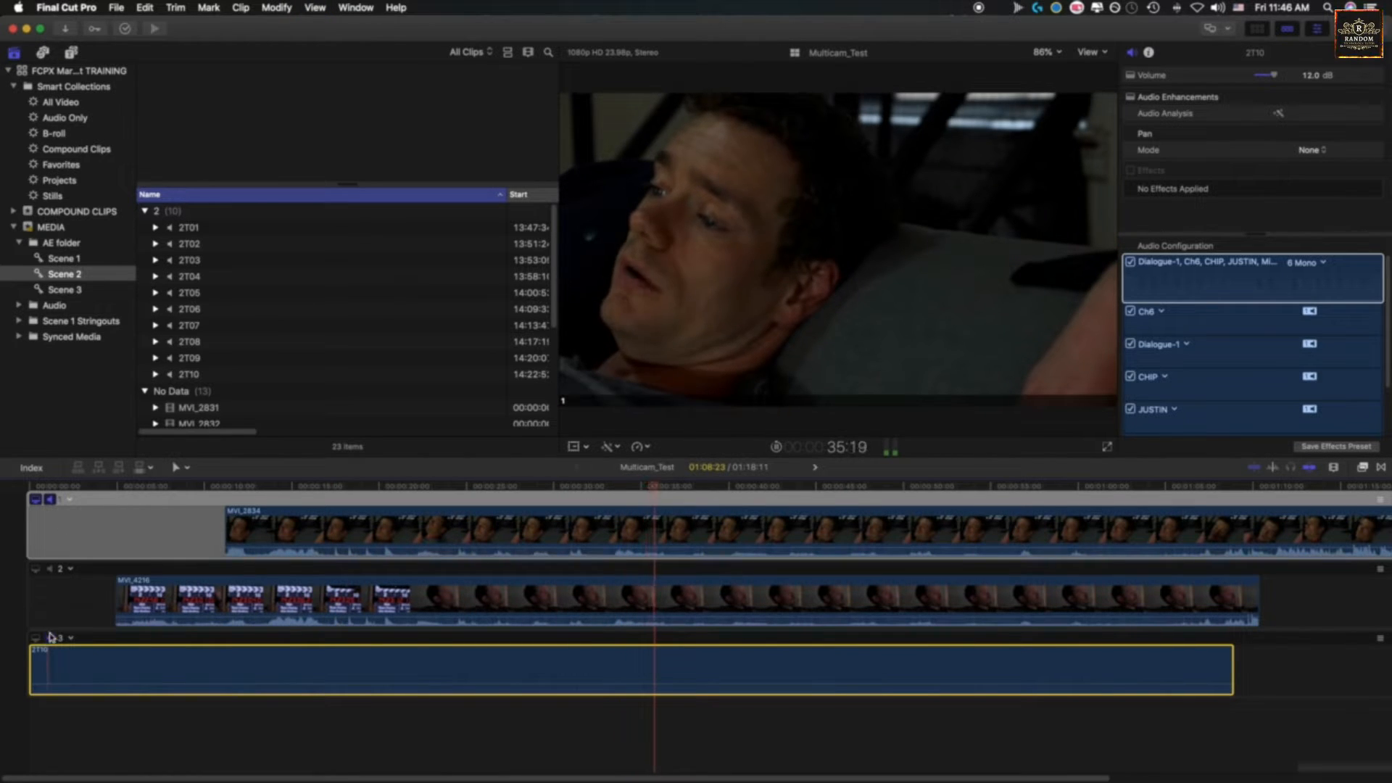
{"action": "left_click", "coordinate": [50, 498]}
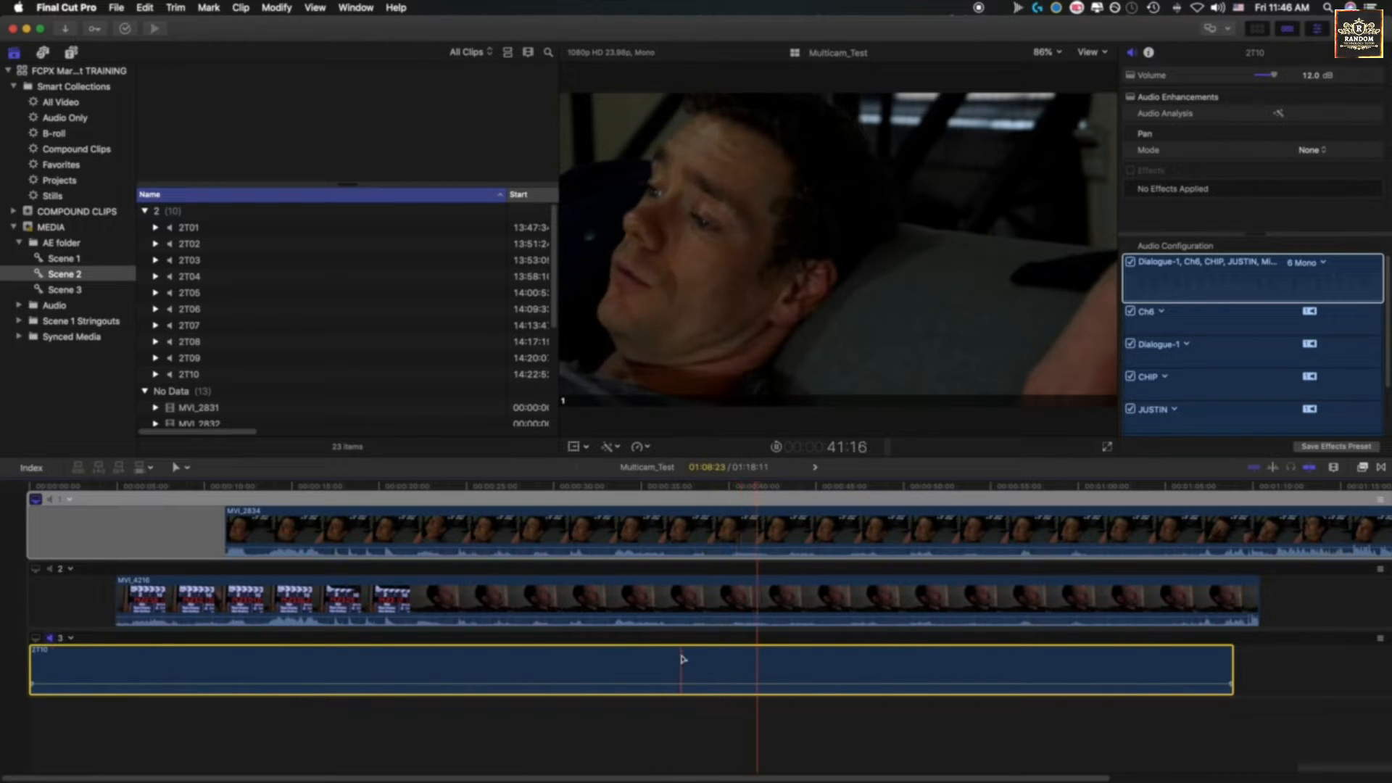
{"action": "key", "text": "space"}
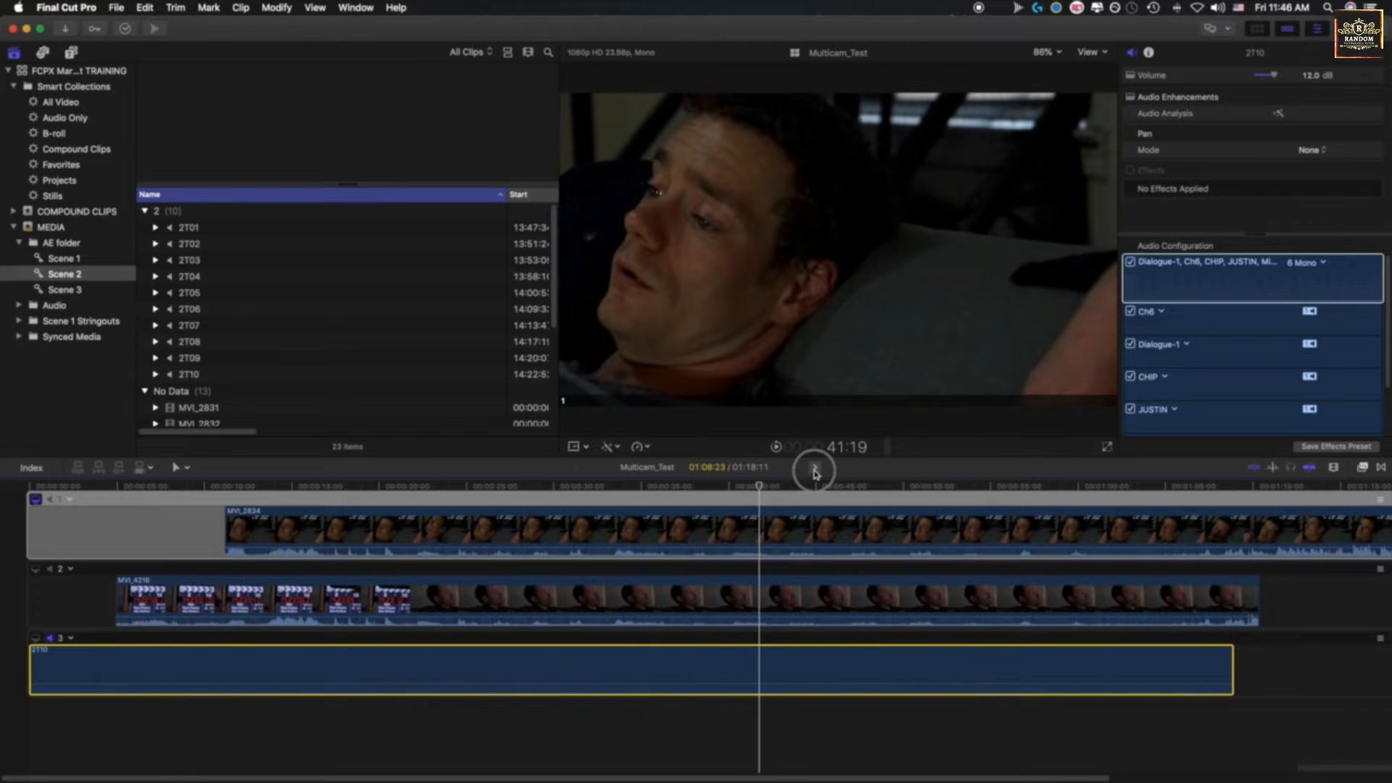
Open the 2T10 audio clip, set its a1 channel's volume to 12 dB, and return to the Multicam_Test angles
{"action": "left_click", "coordinate": [815, 468]}
{"action": "scroll", "coordinate": [623, 586], "scroll_direction": "down", "scroll_amount": 3}
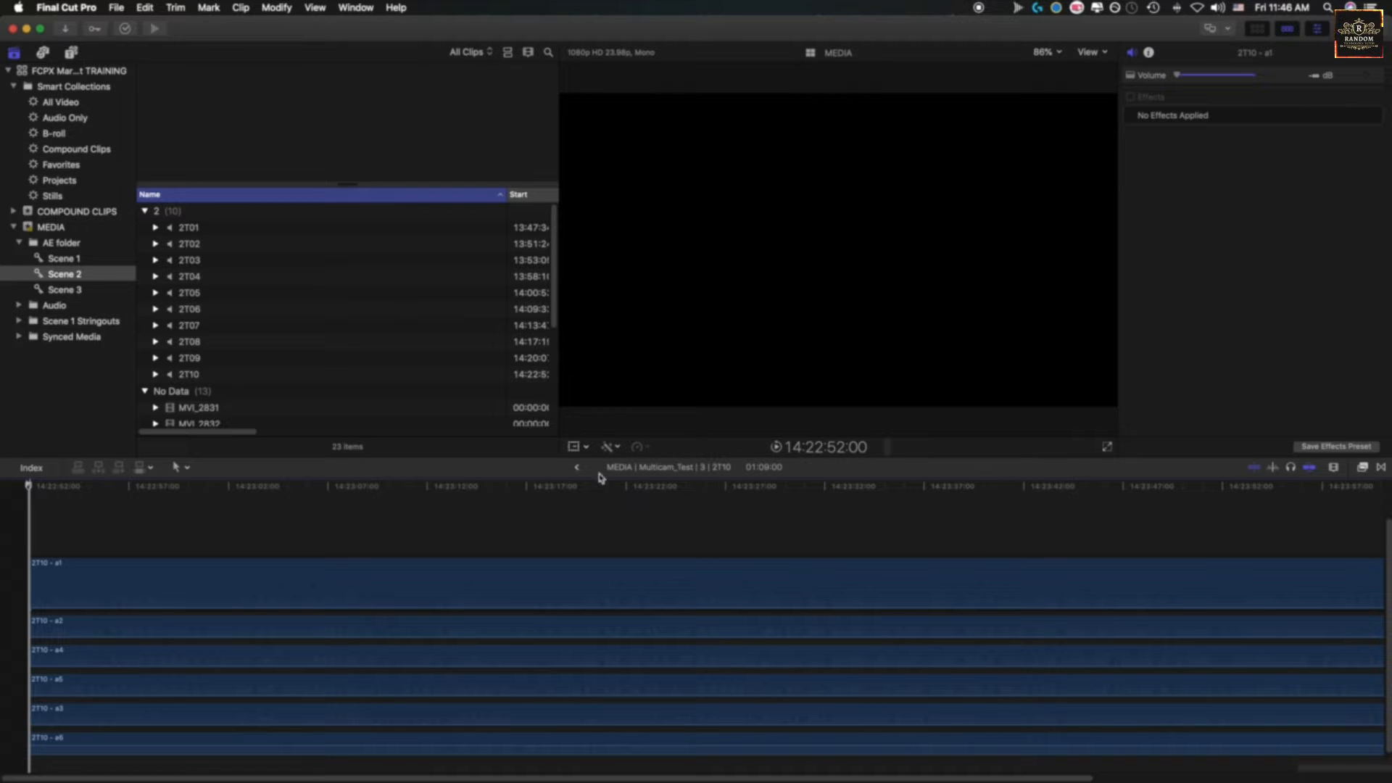
{"action": "left_click", "coordinate": [576, 467]}
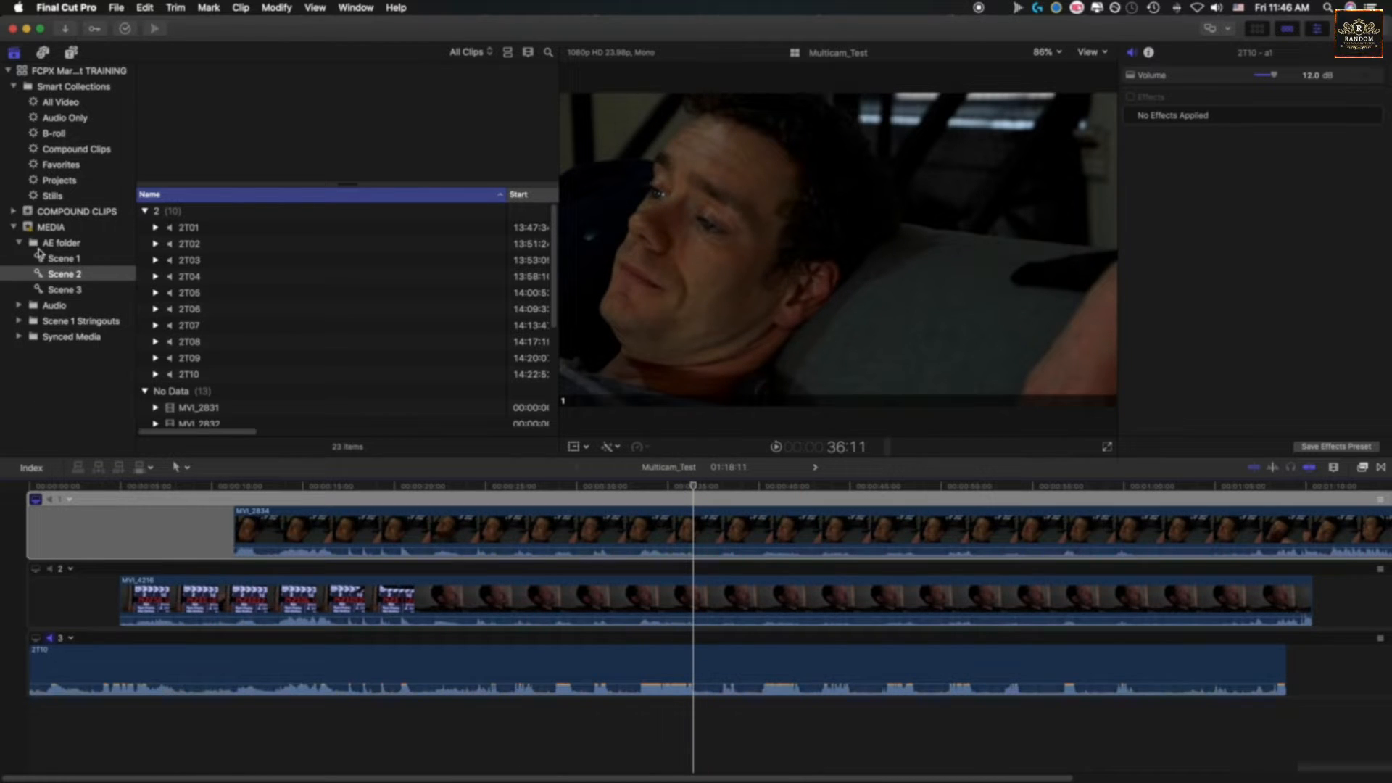
Create a new project named MulticamTest in the MEDIA event with automatic video settings
{"action": "left_click", "coordinate": [61, 180]}
{"action": "left_click", "coordinate": [116, 8]}
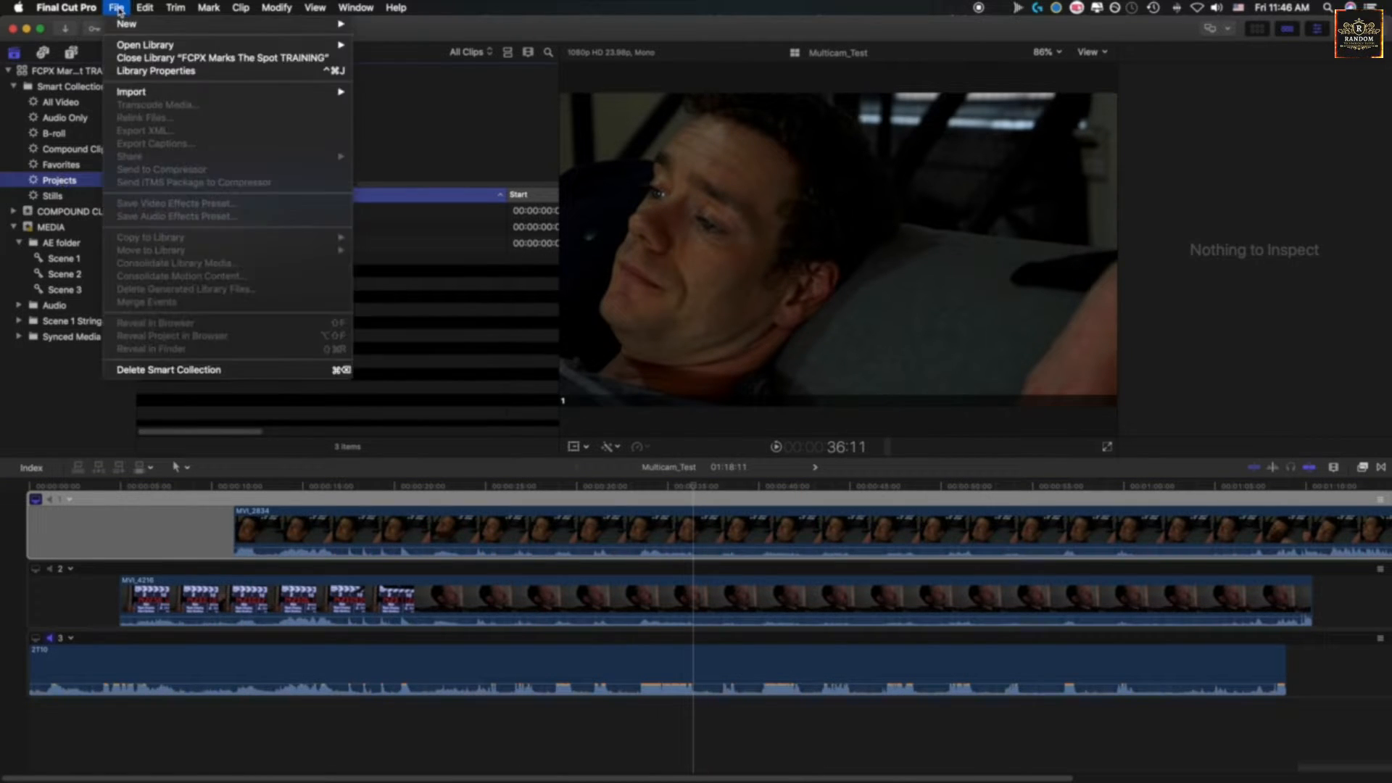
{"action": "mouse_move", "coordinate": [290, 24]}
{"action": "left_click", "coordinate": [395, 29]}
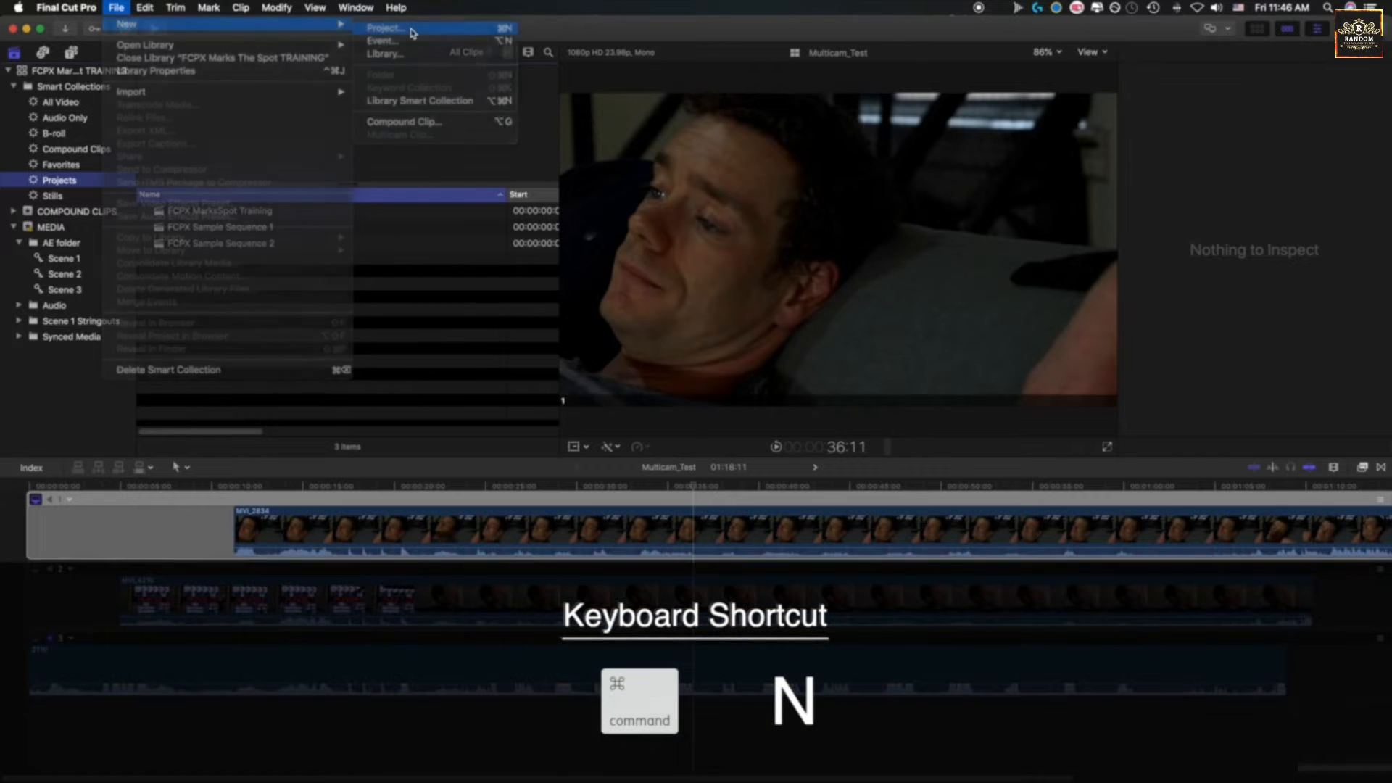
{"action": "type", "text": "MulticamTest"}
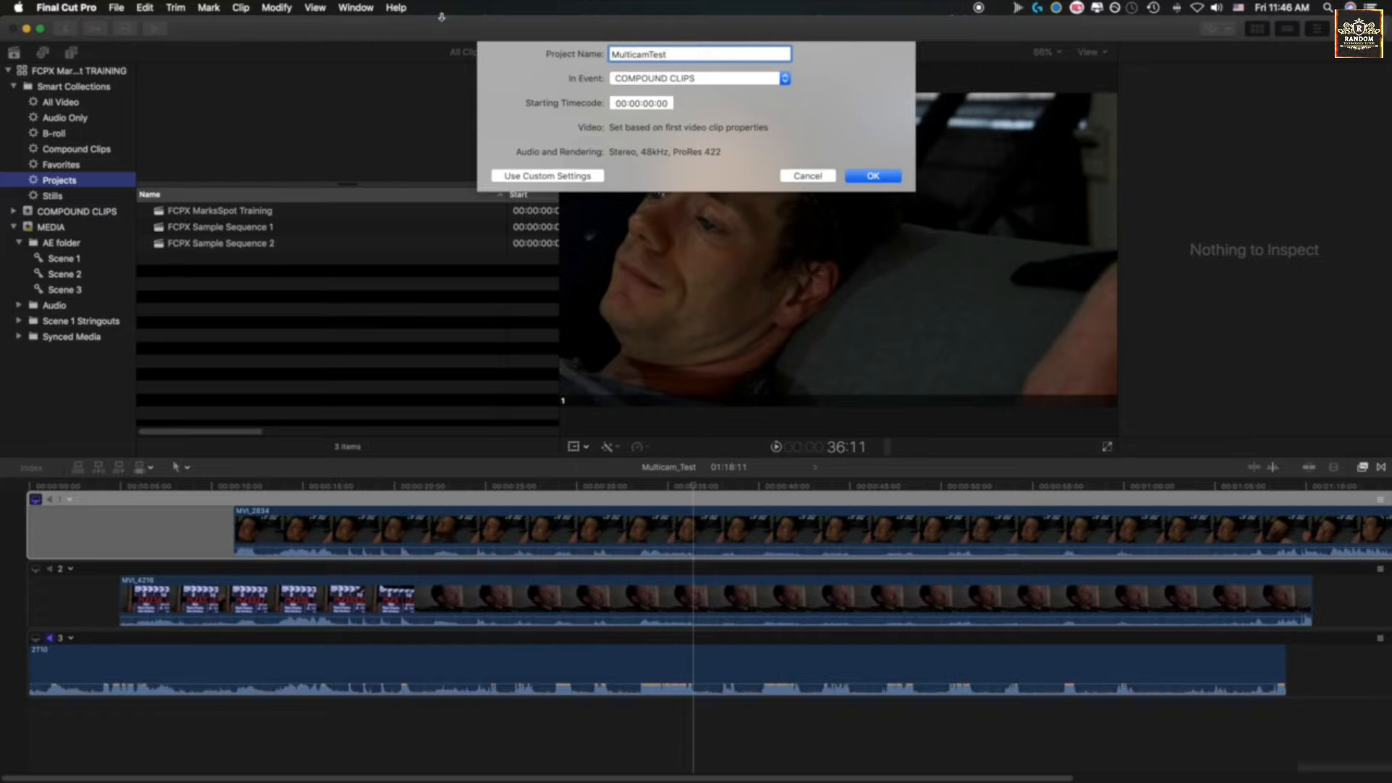
{"action": "left_click", "coordinate": [659, 78]}
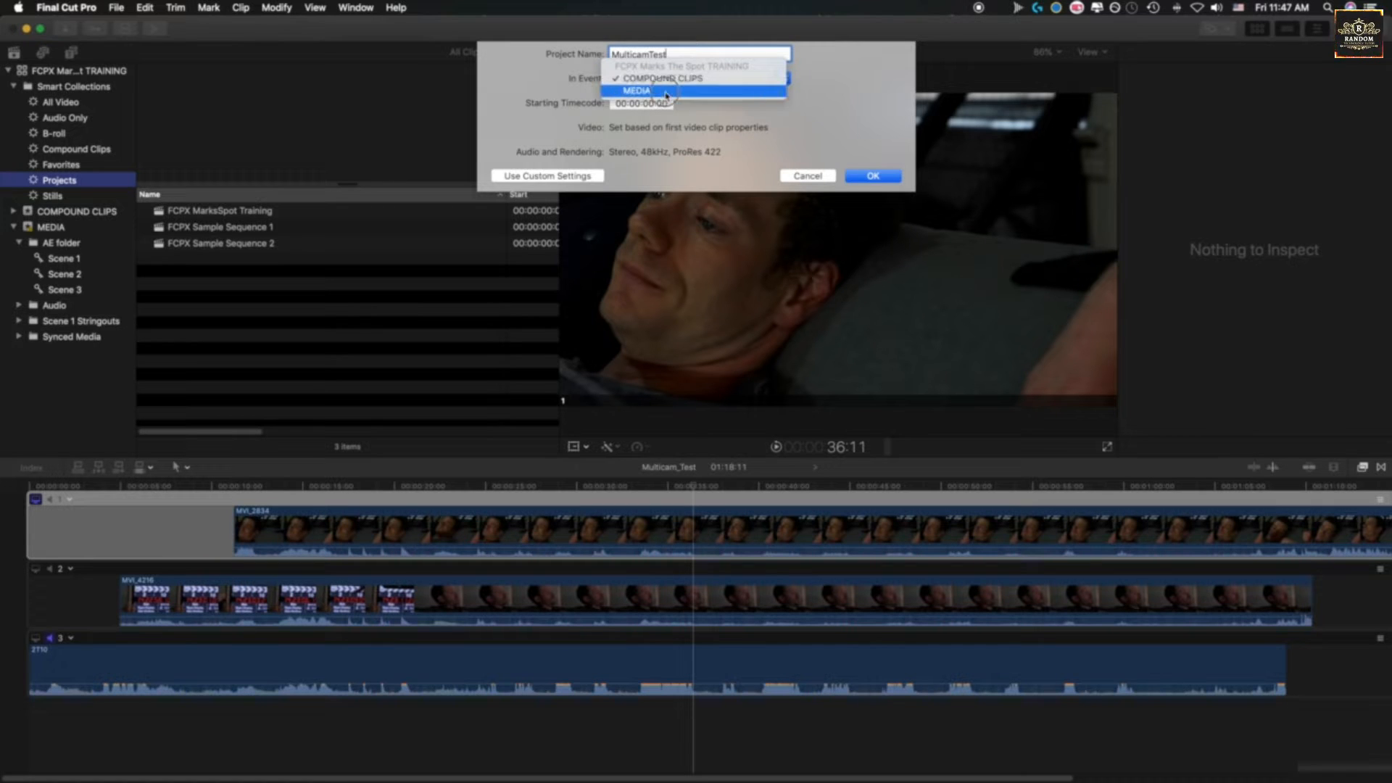
{"action": "left_click", "coordinate": [664, 91]}
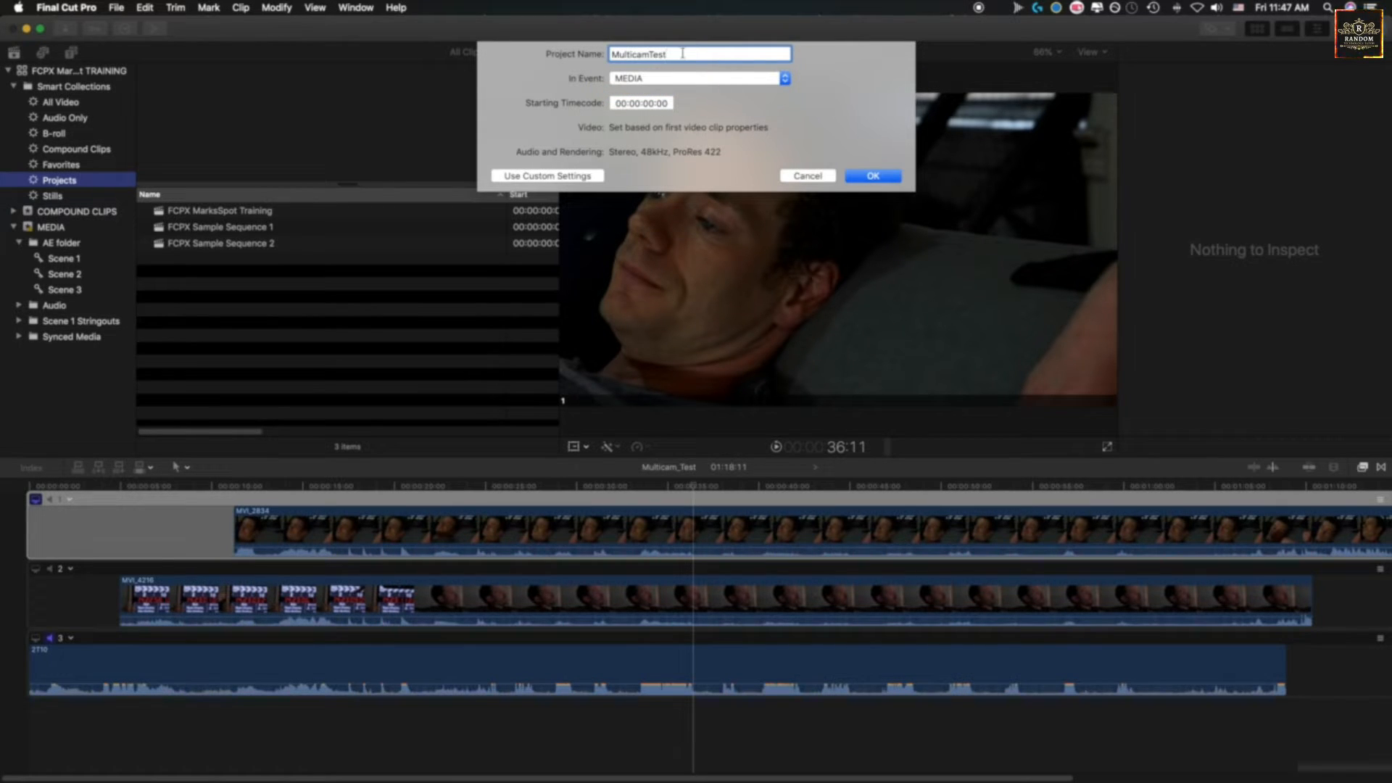
{"action": "left_click", "coordinate": [870, 176]}
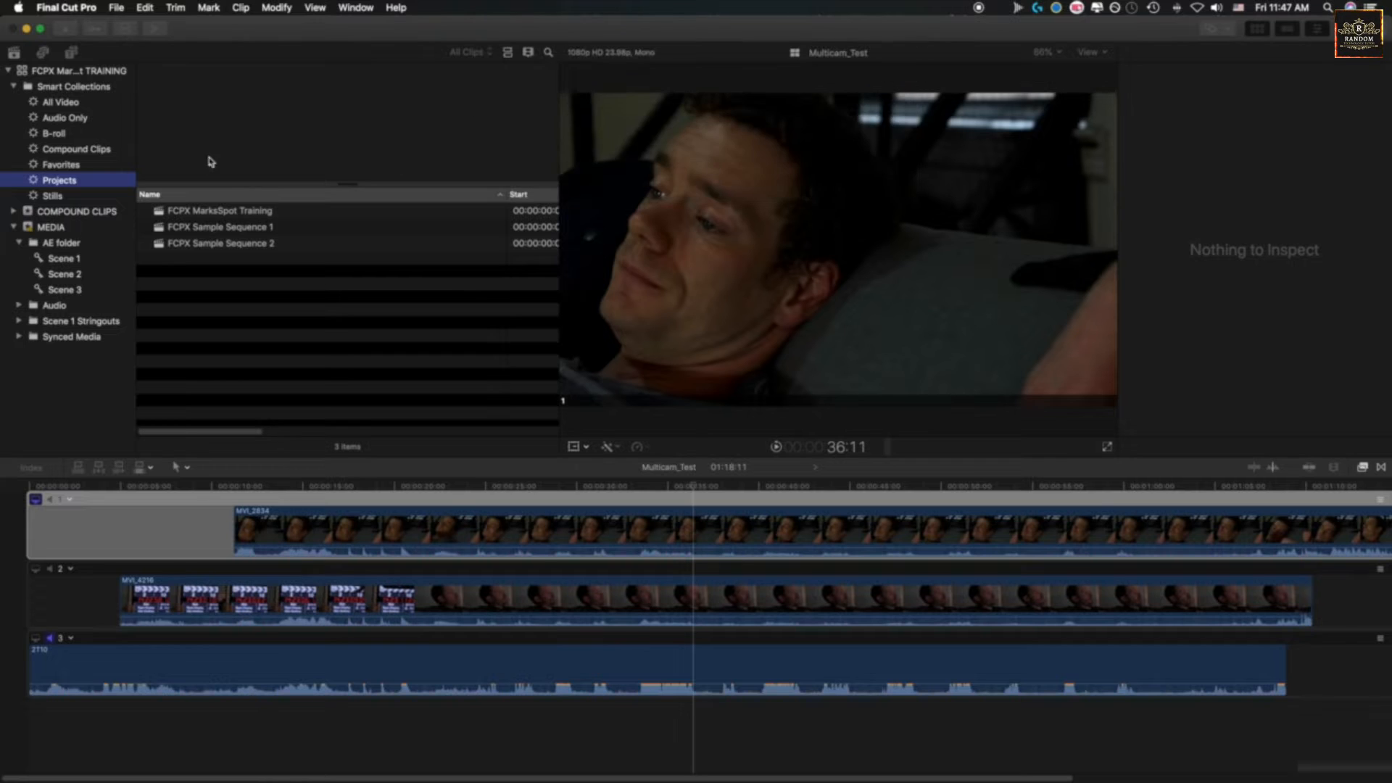
Examine the filter rule of the Projects smart collection and close it without changes
{"action": "double_click", "coordinate": [34, 182]}
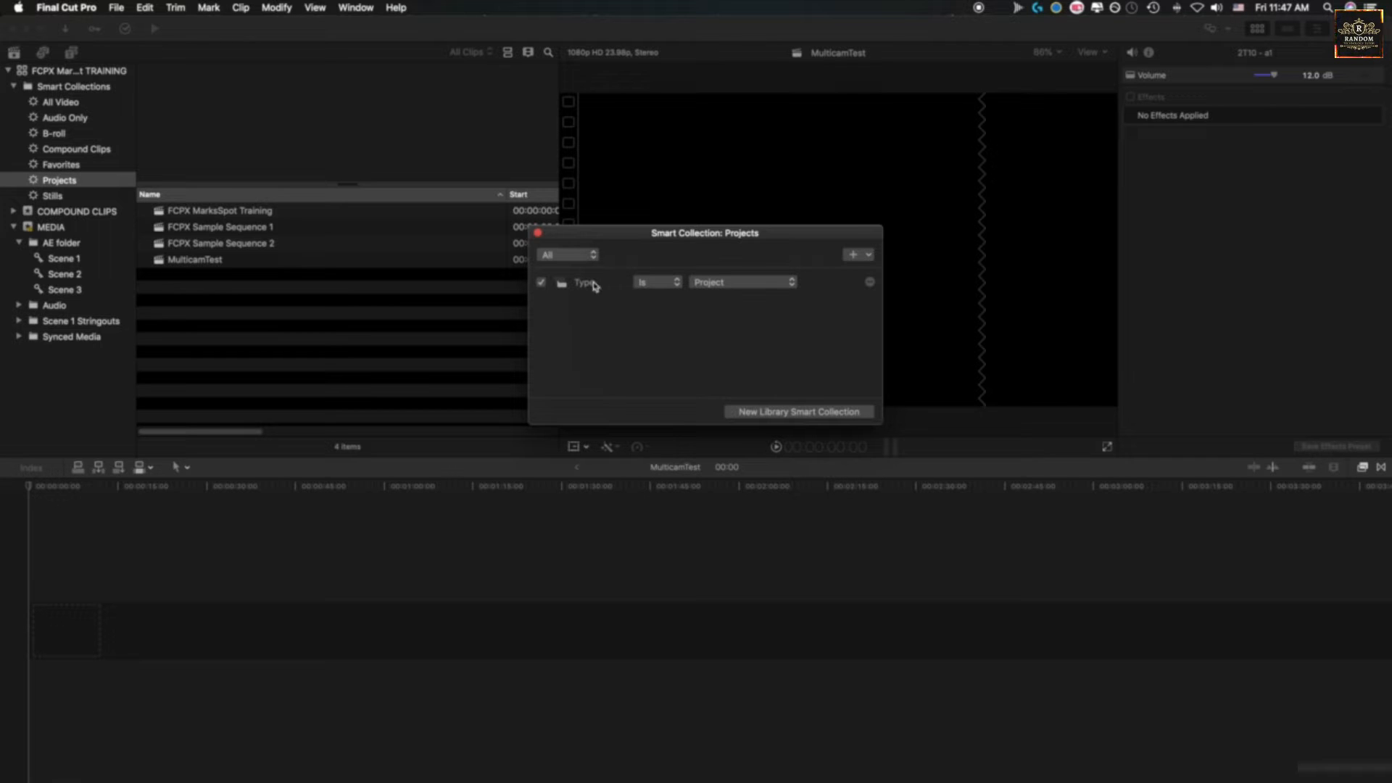
{"action": "left_click", "coordinate": [538, 233]}
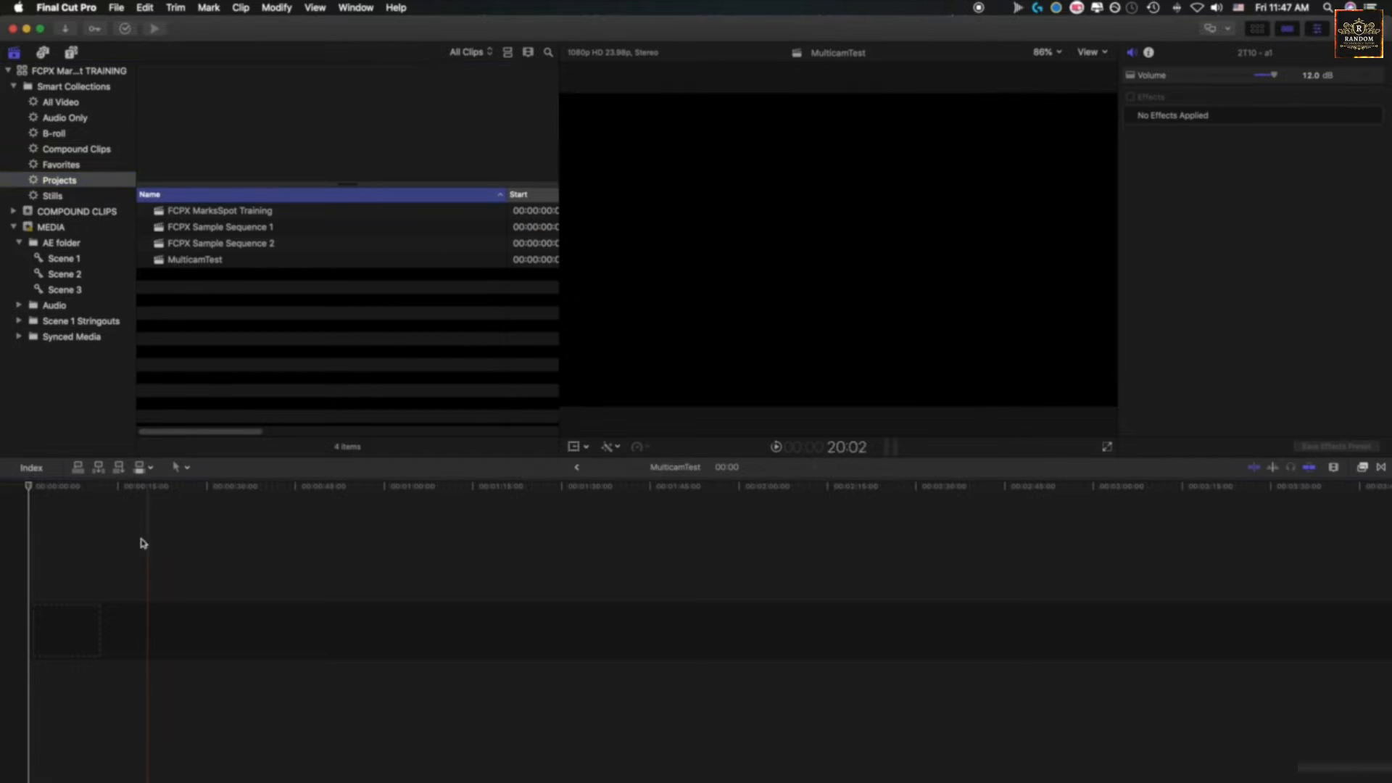
{"action": "left_click", "coordinate": [76, 488]}
Create a new library smart collection named Multicam
{"action": "right_click", "coordinate": [59, 87]}
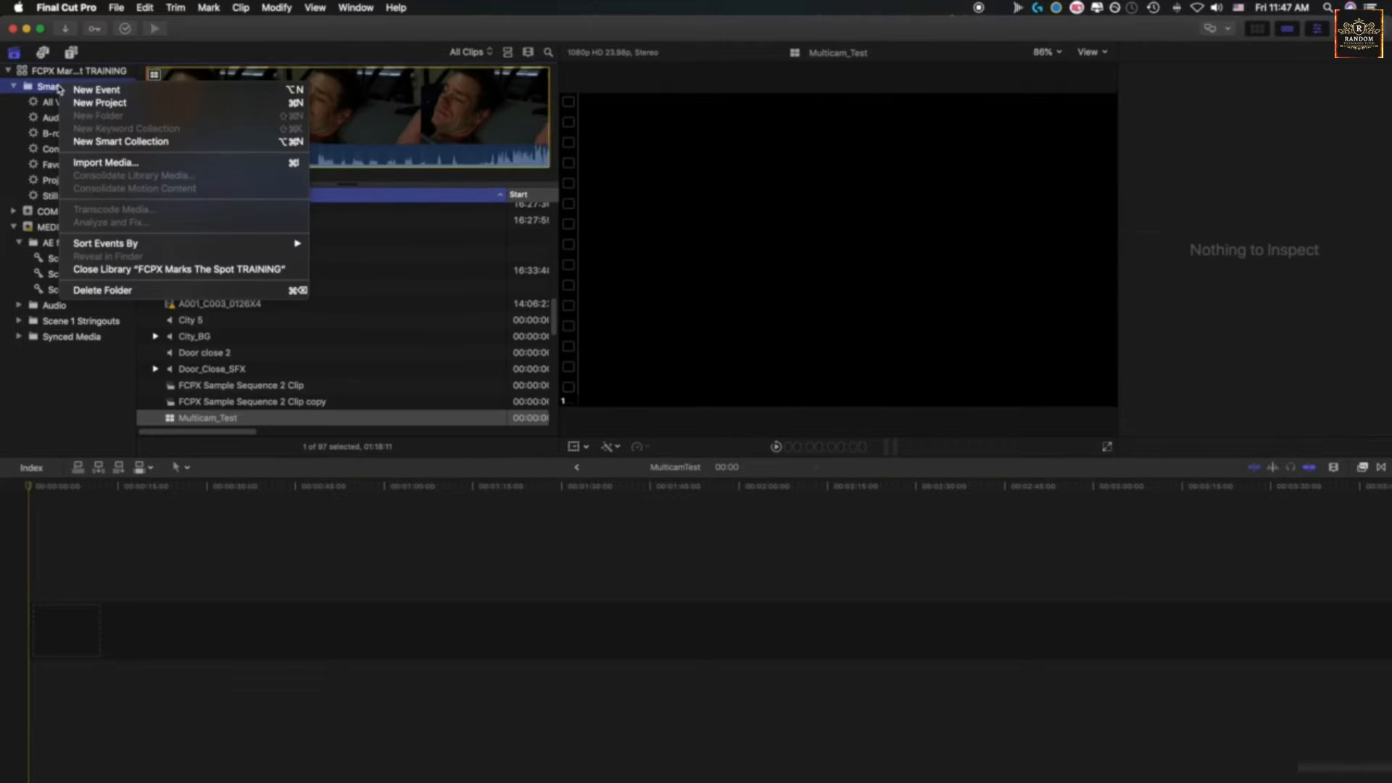
{"action": "left_click", "coordinate": [109, 142]}
{"action": "type", "text": "M"}
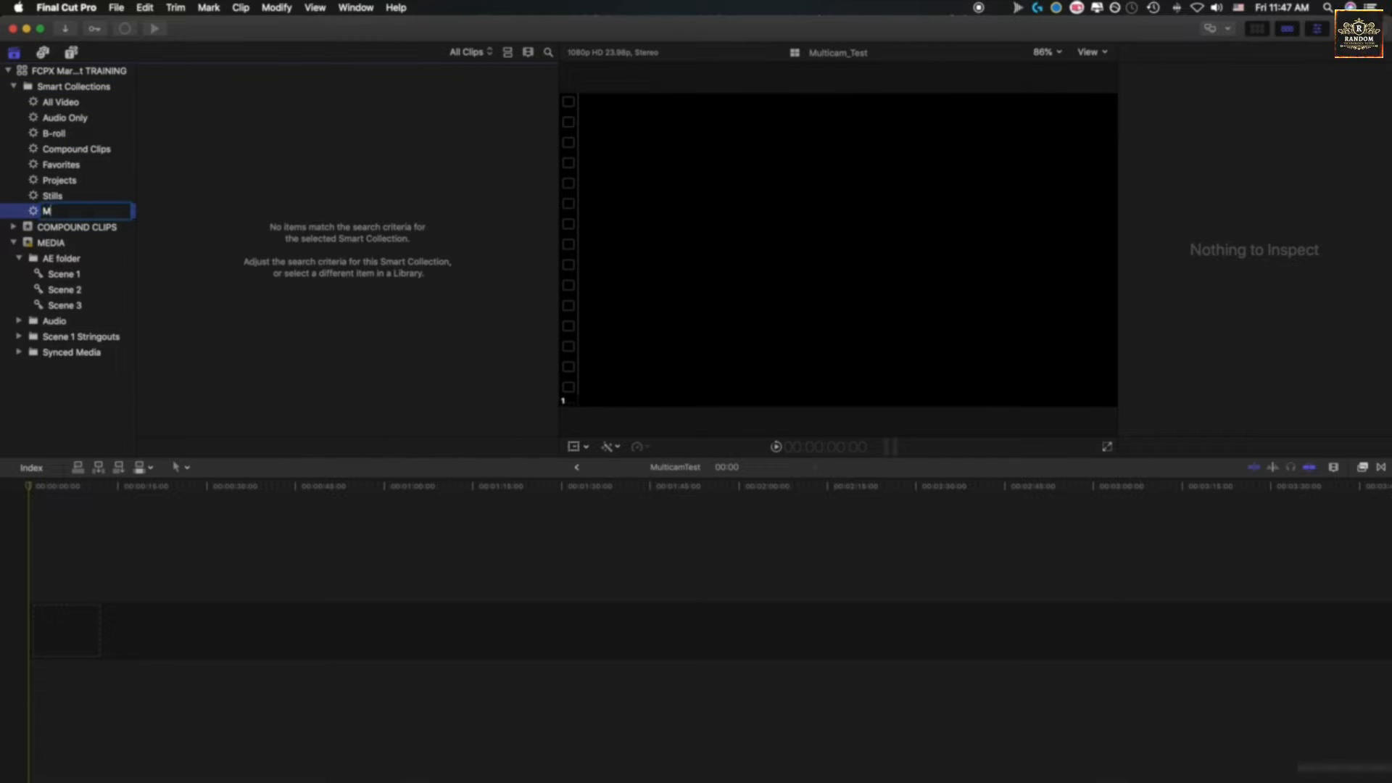
{"action": "type", "text": "ulticam"}
{"action": "key", "text": "Return"}
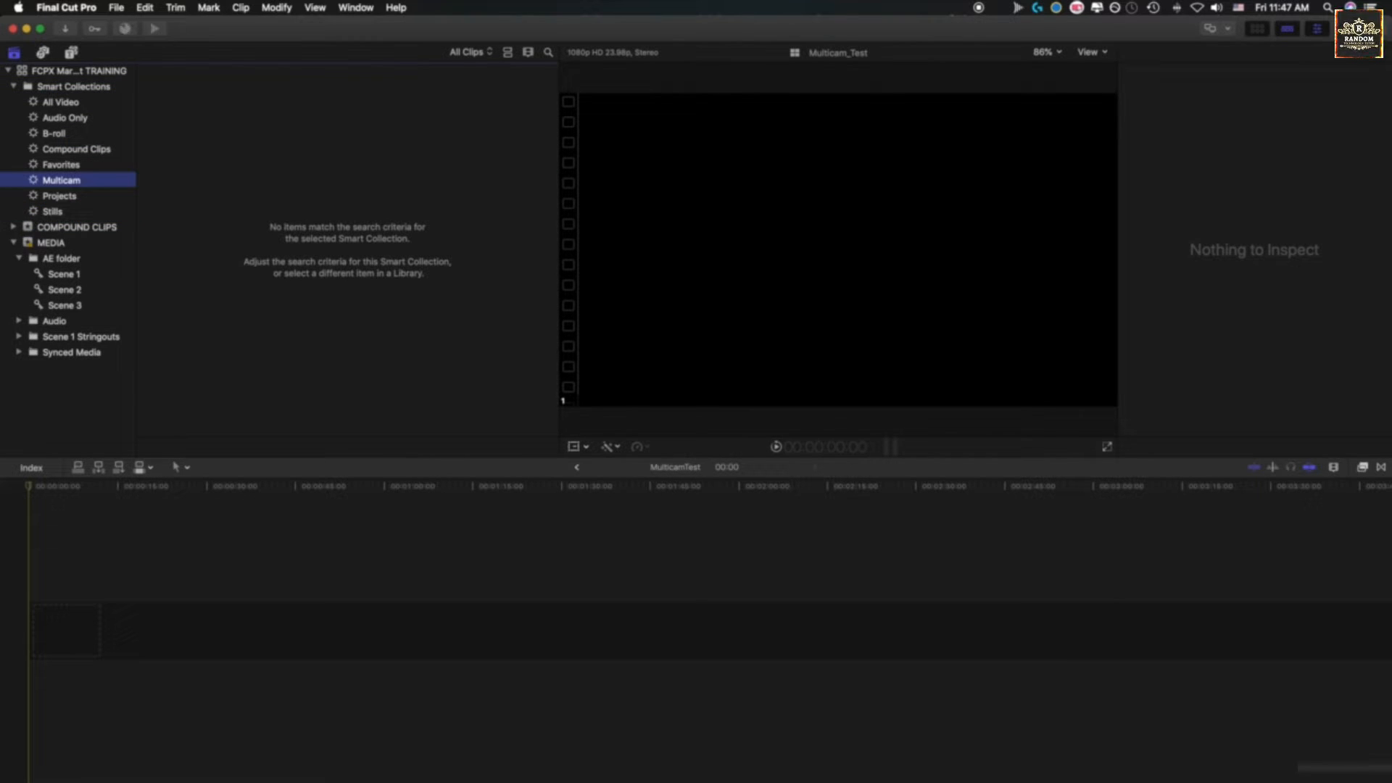
Set the Multicam smart collection's filter rule to Type Is Multicam
{"action": "double_click", "coordinate": [32, 181]}
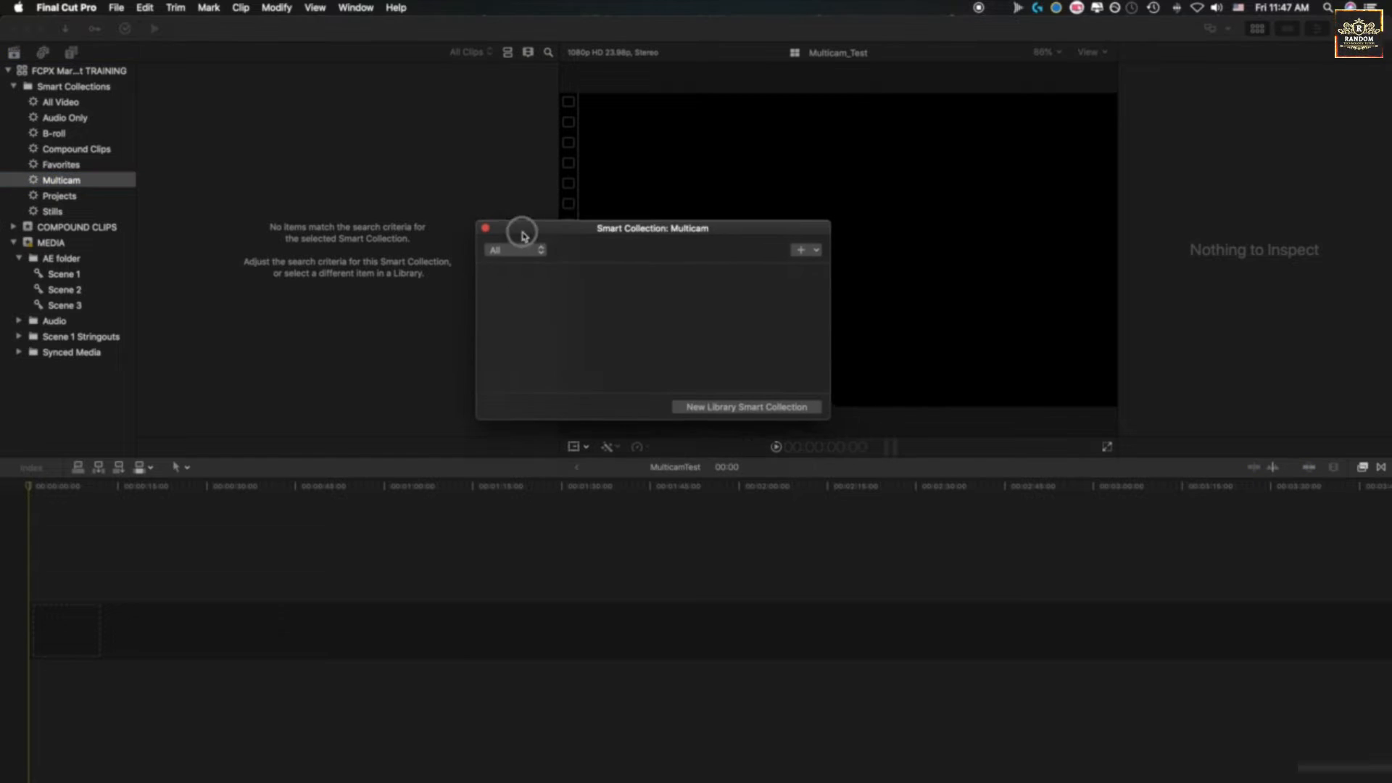
{"action": "left_click", "coordinate": [588, 241]}
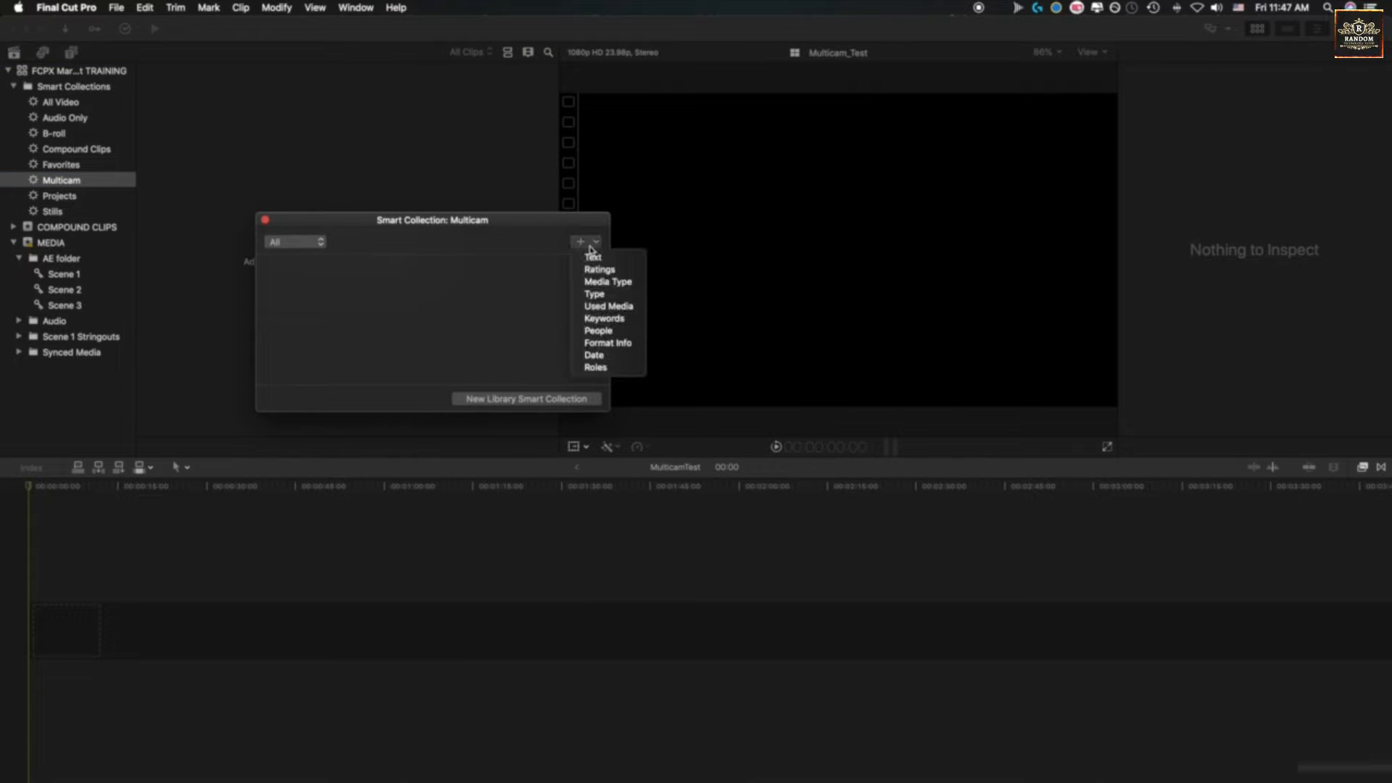
{"action": "left_click", "coordinate": [628, 295]}
{"action": "left_click", "coordinate": [484, 269]}
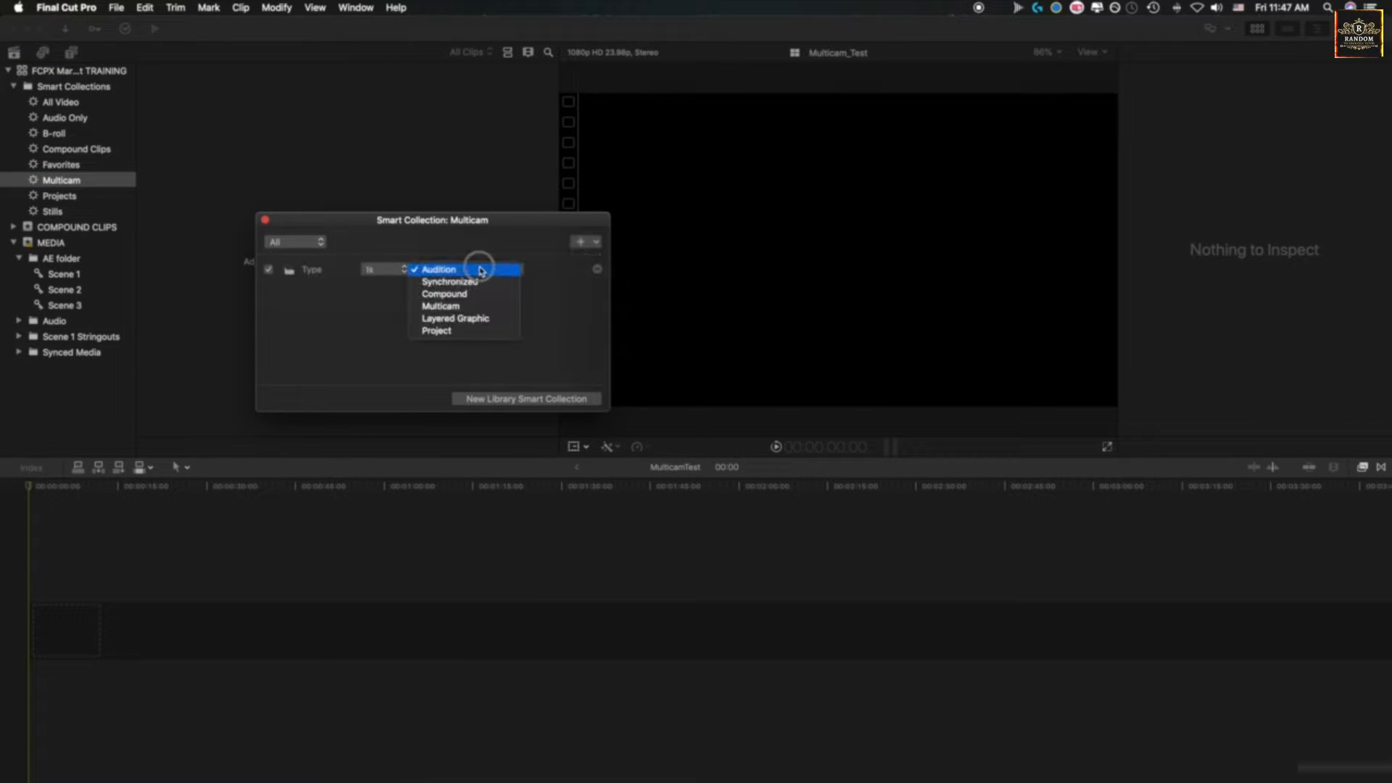
{"action": "left_click", "coordinate": [485, 306]}
Select the Multicam_Test clip in the browser and show its angles in the viewer
{"action": "left_click", "coordinate": [230, 227]}
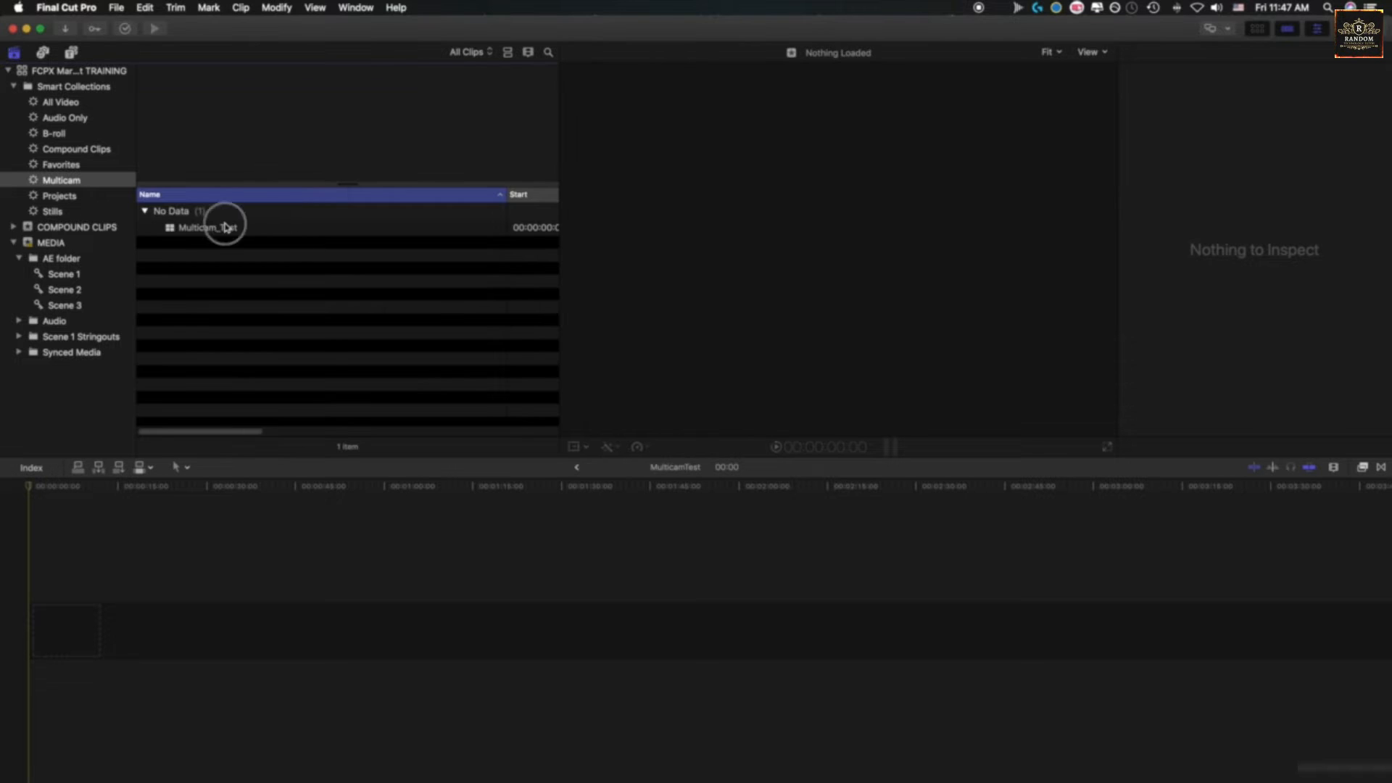
{"action": "left_click", "coordinate": [437, 150]}
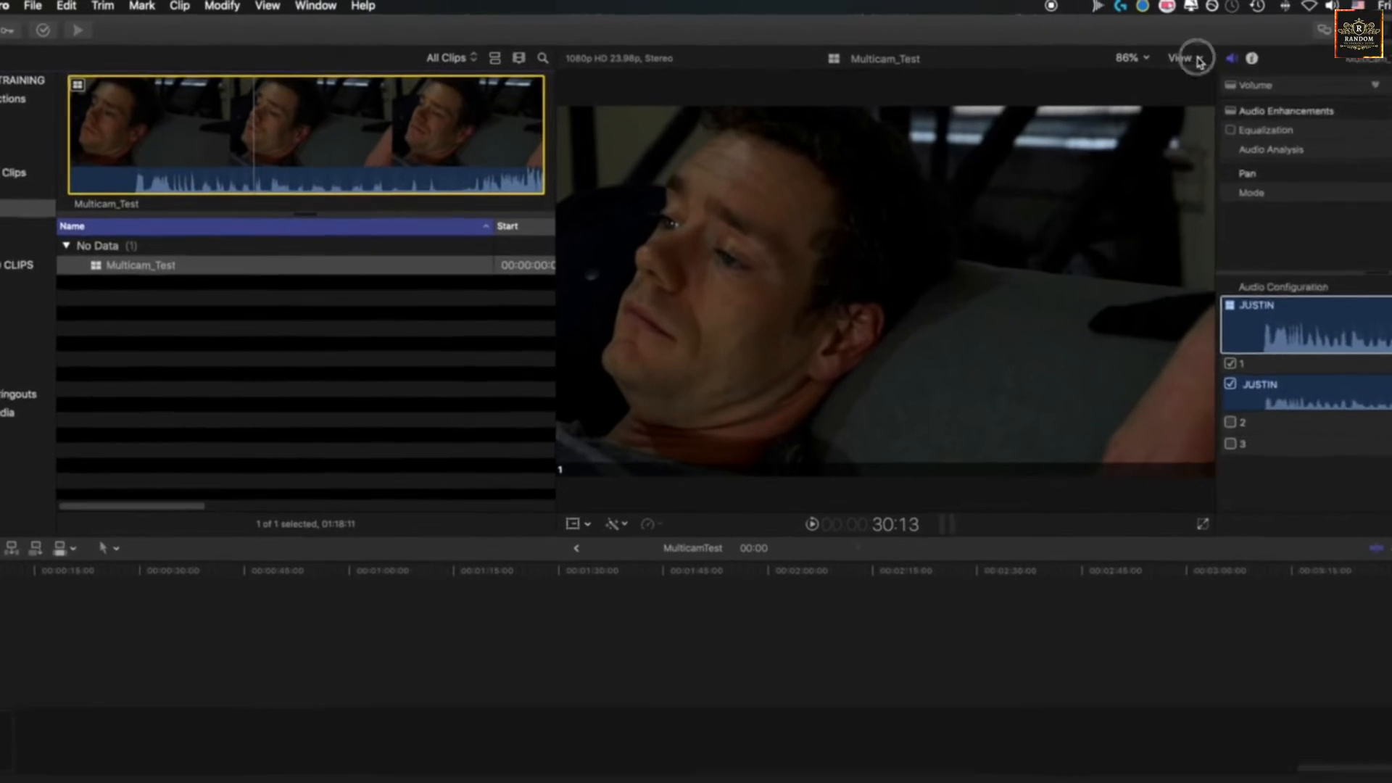
{"action": "left_click", "coordinate": [1088, 52]}
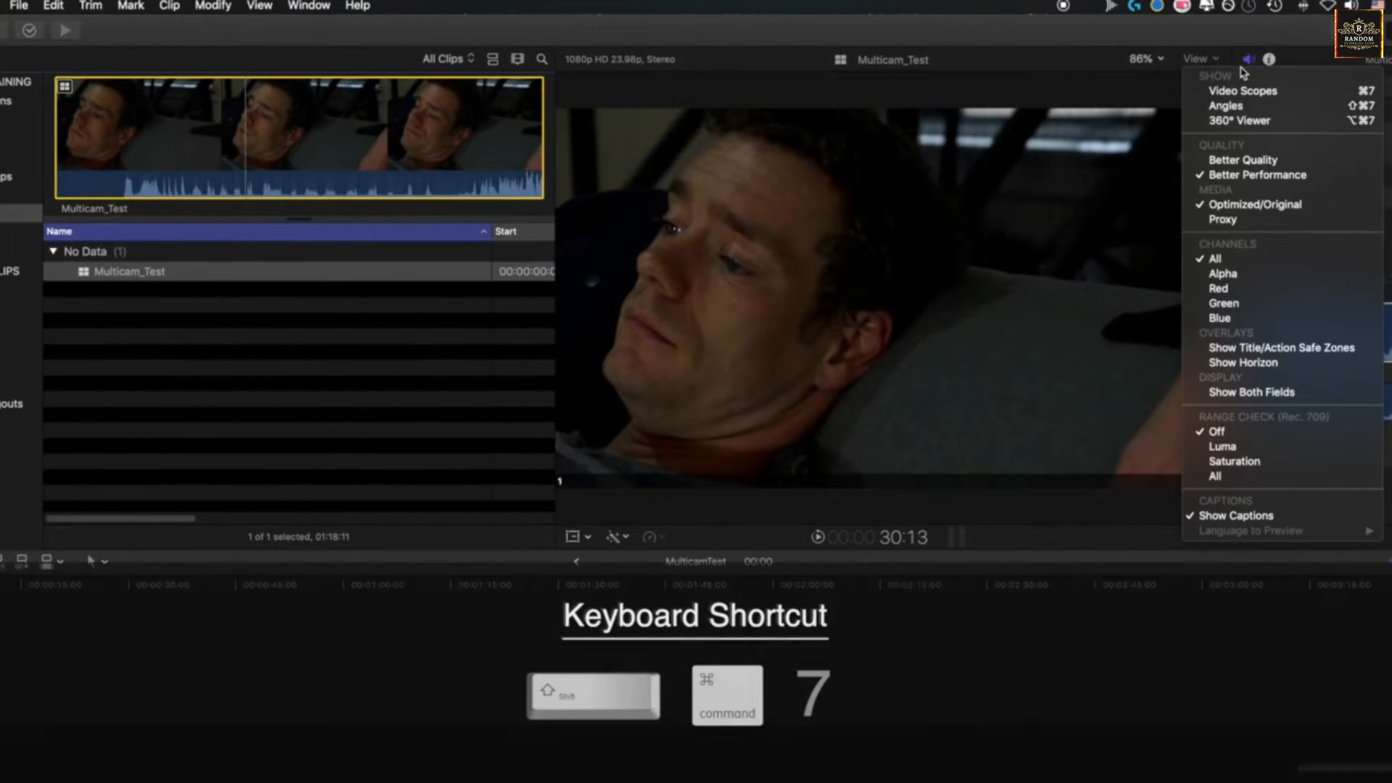
{"action": "left_click", "coordinate": [1267, 108]}
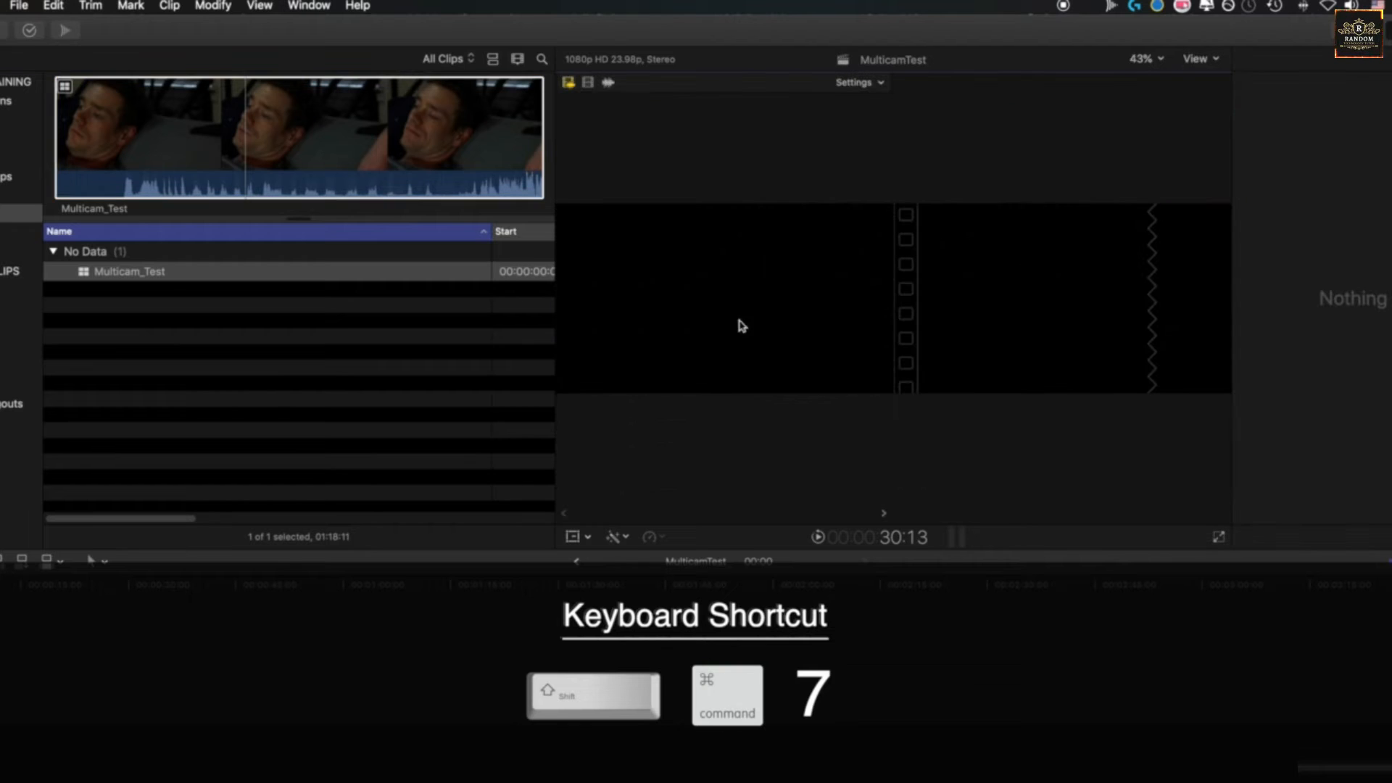
{"action": "left_click", "coordinate": [395, 163]}
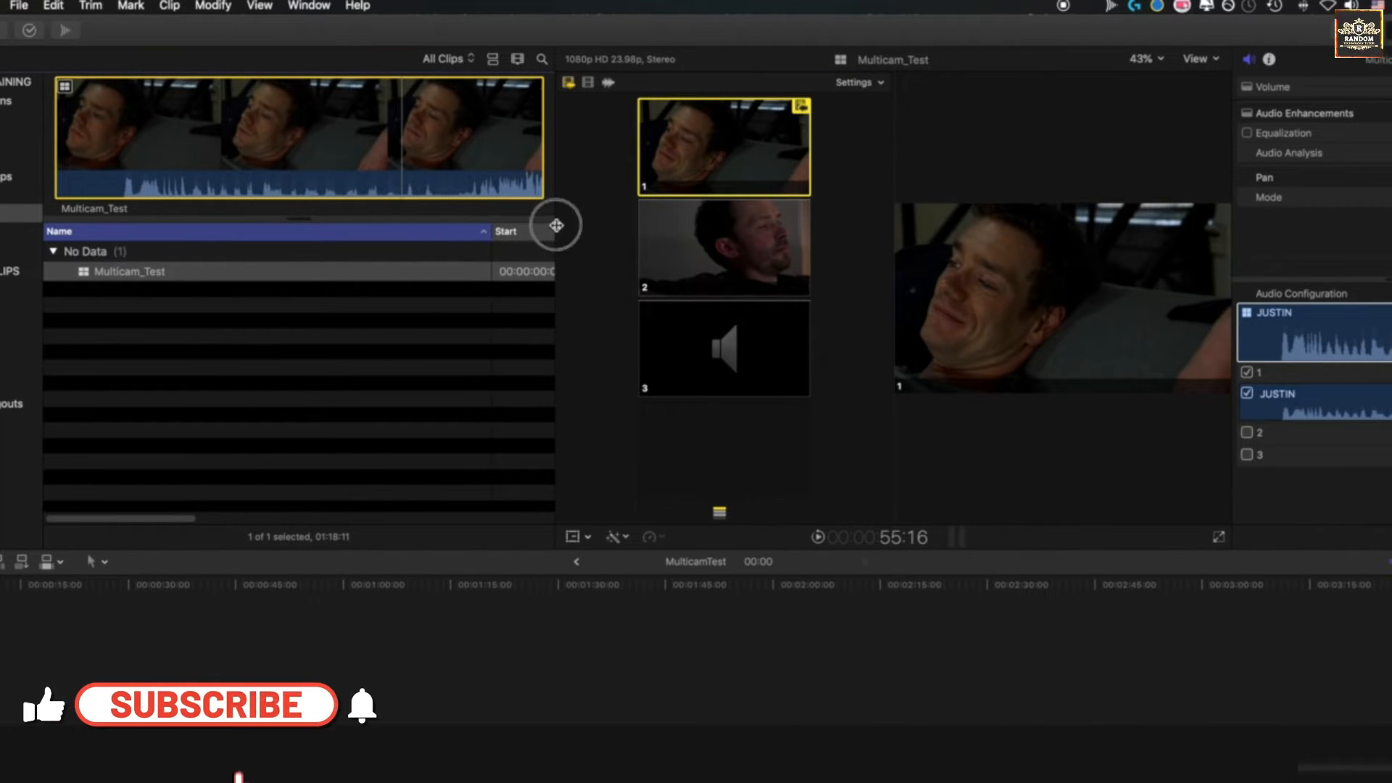
Enlarge the angle viewer by narrowing the browser and hiding the inspector, and load the Multicam_Test clip in it
{"action": "left_click_drag", "start_coordinate": [556, 225], "coordinate": [342, 232]}
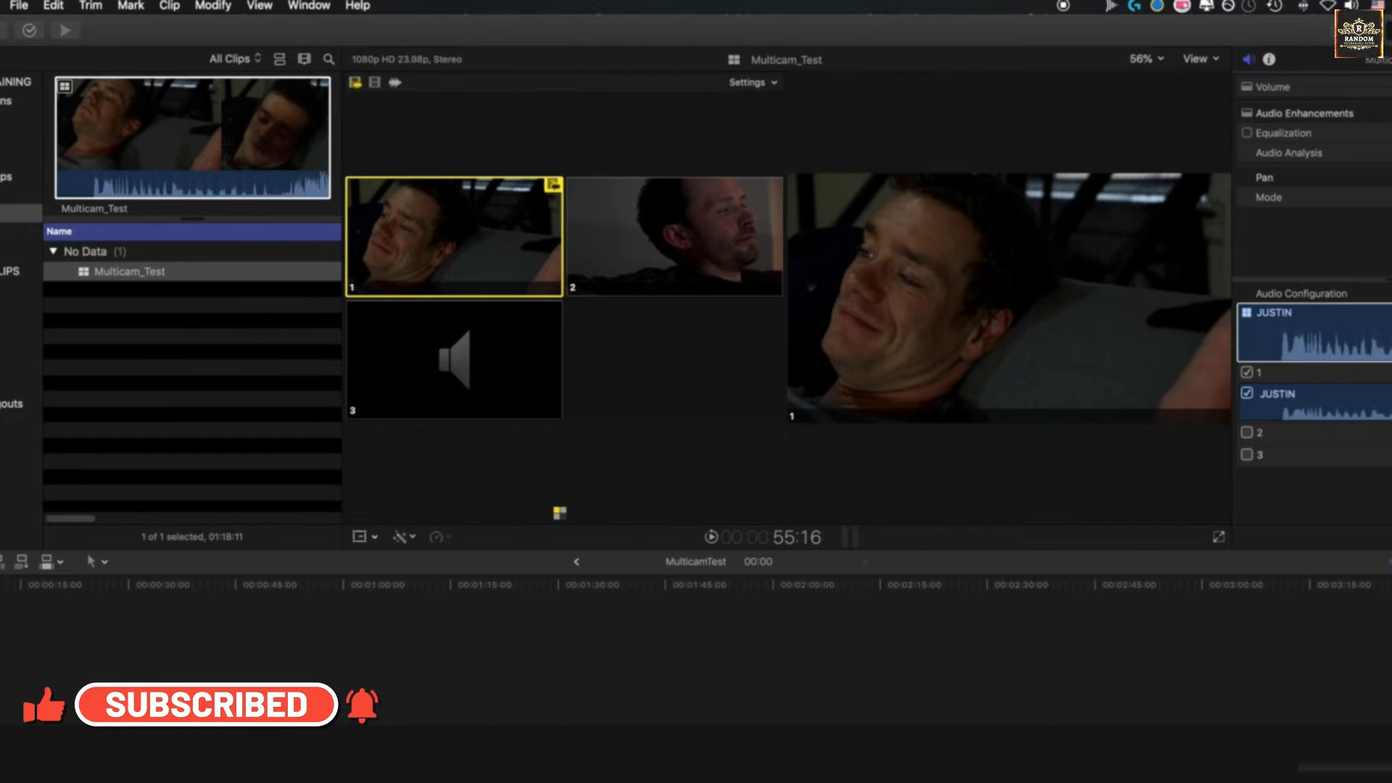
{"action": "key", "text": "super+4"}
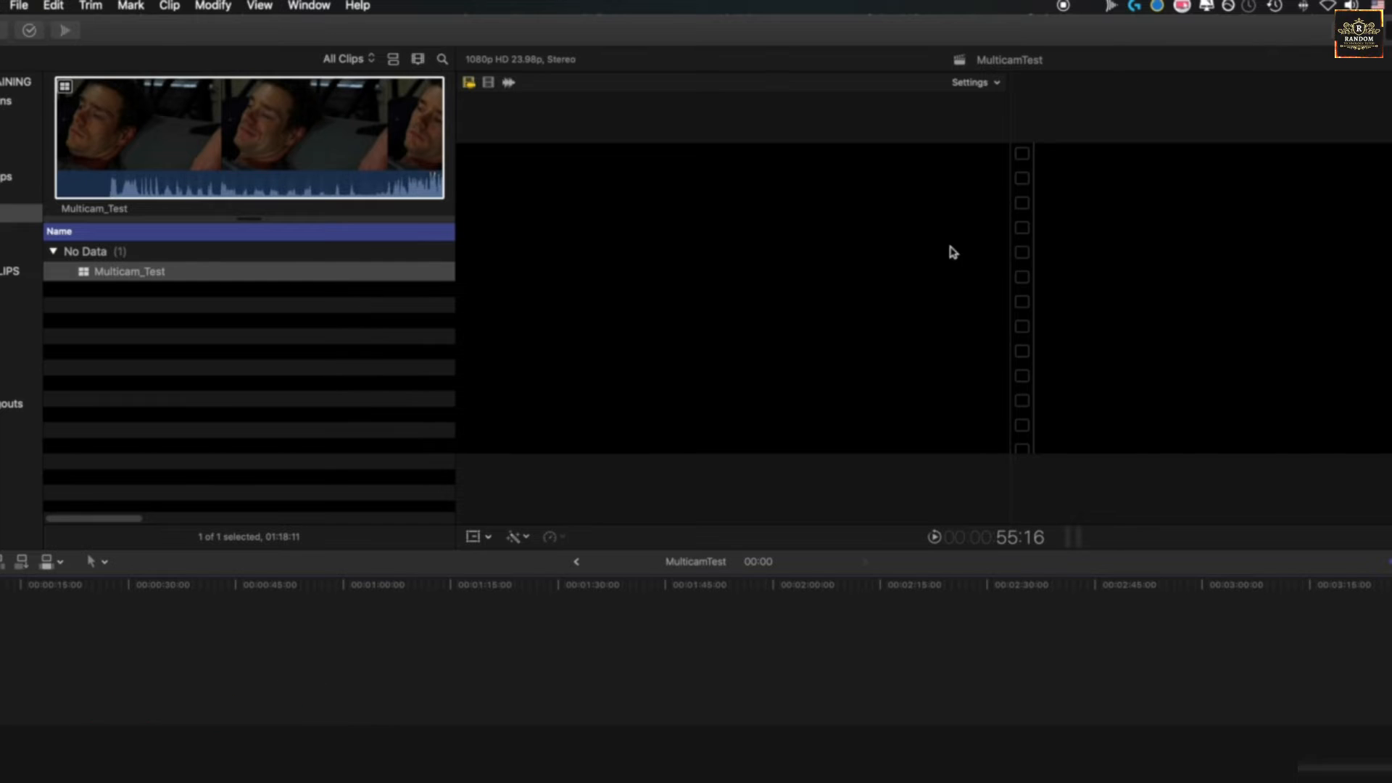
{"action": "left_click", "coordinate": [296, 137]}
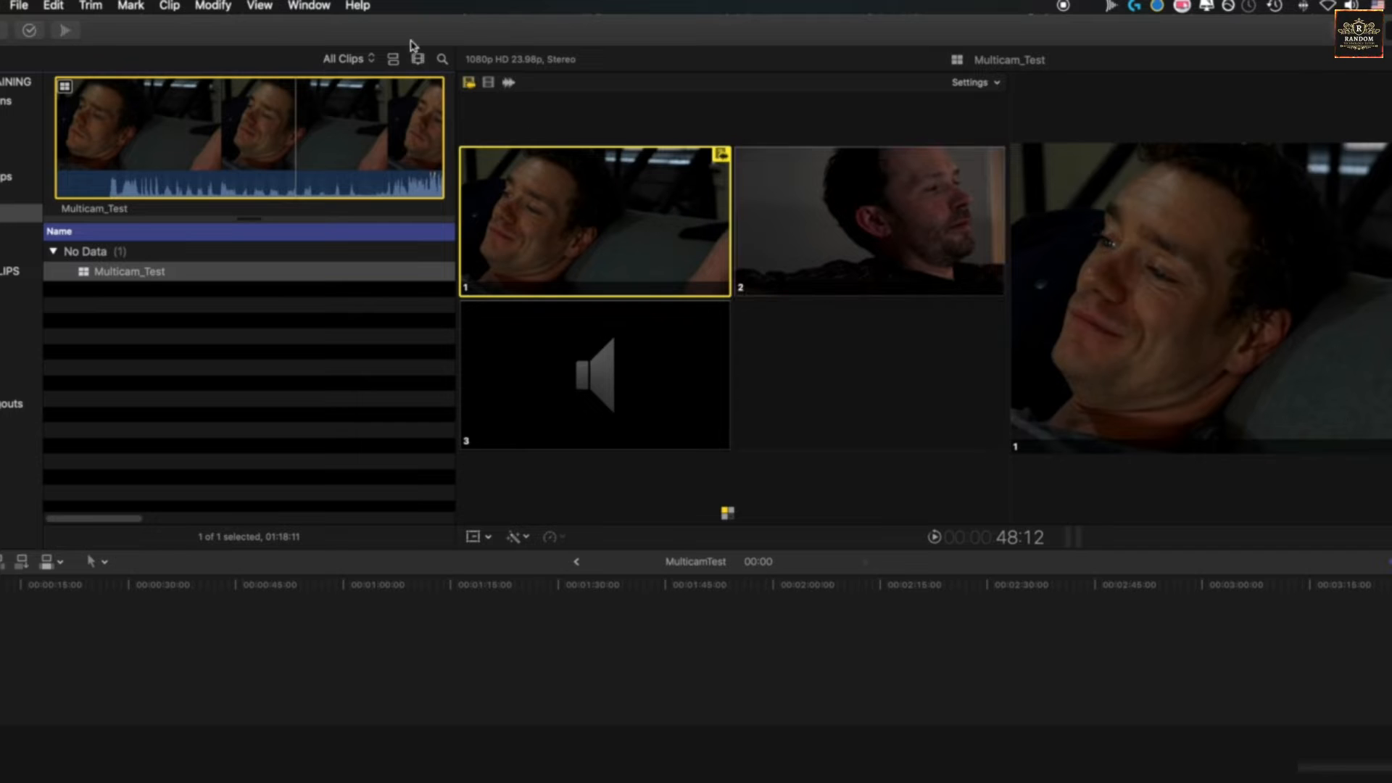
Show the event viewer in the workspace and display the Multicam_Test clip's angles in it
{"action": "left_click", "coordinate": [304, 6]}
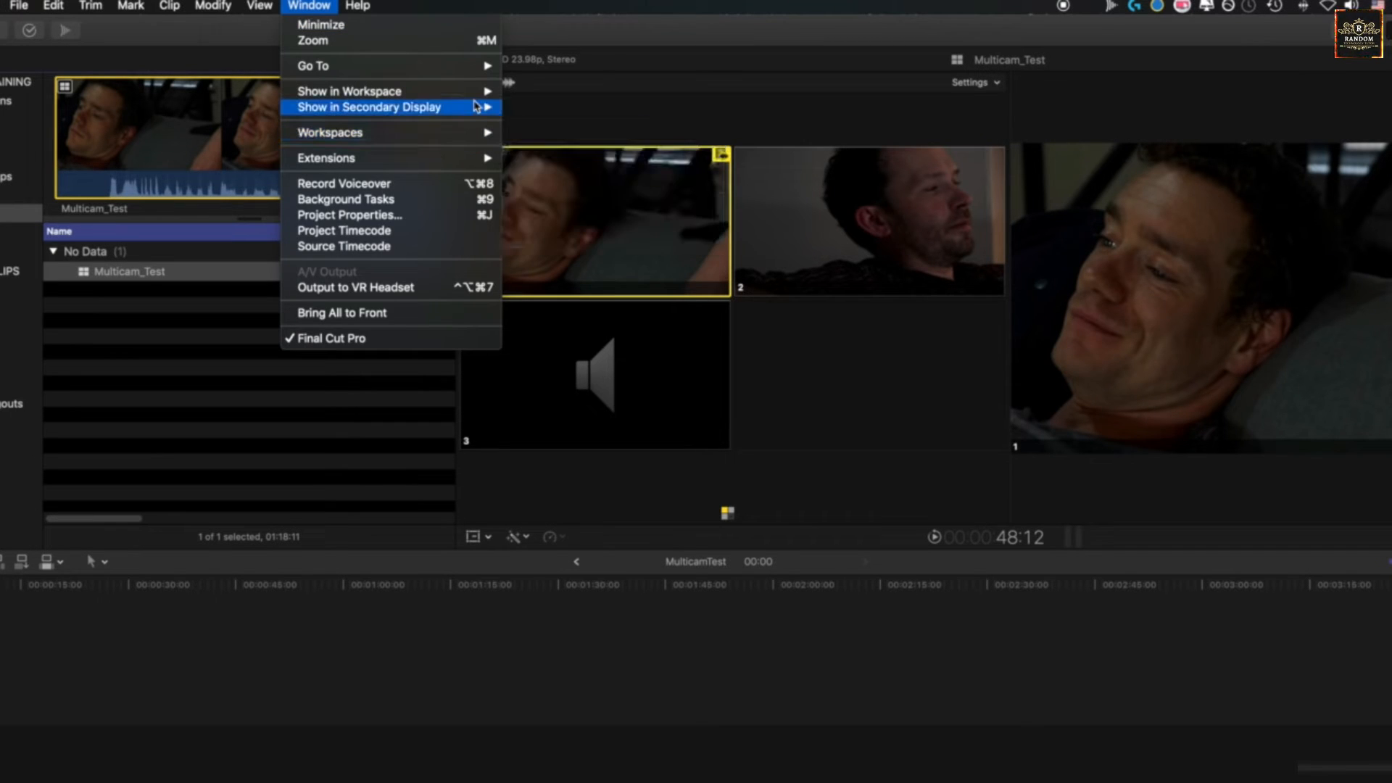
{"action": "mouse_move", "coordinate": [478, 96]}
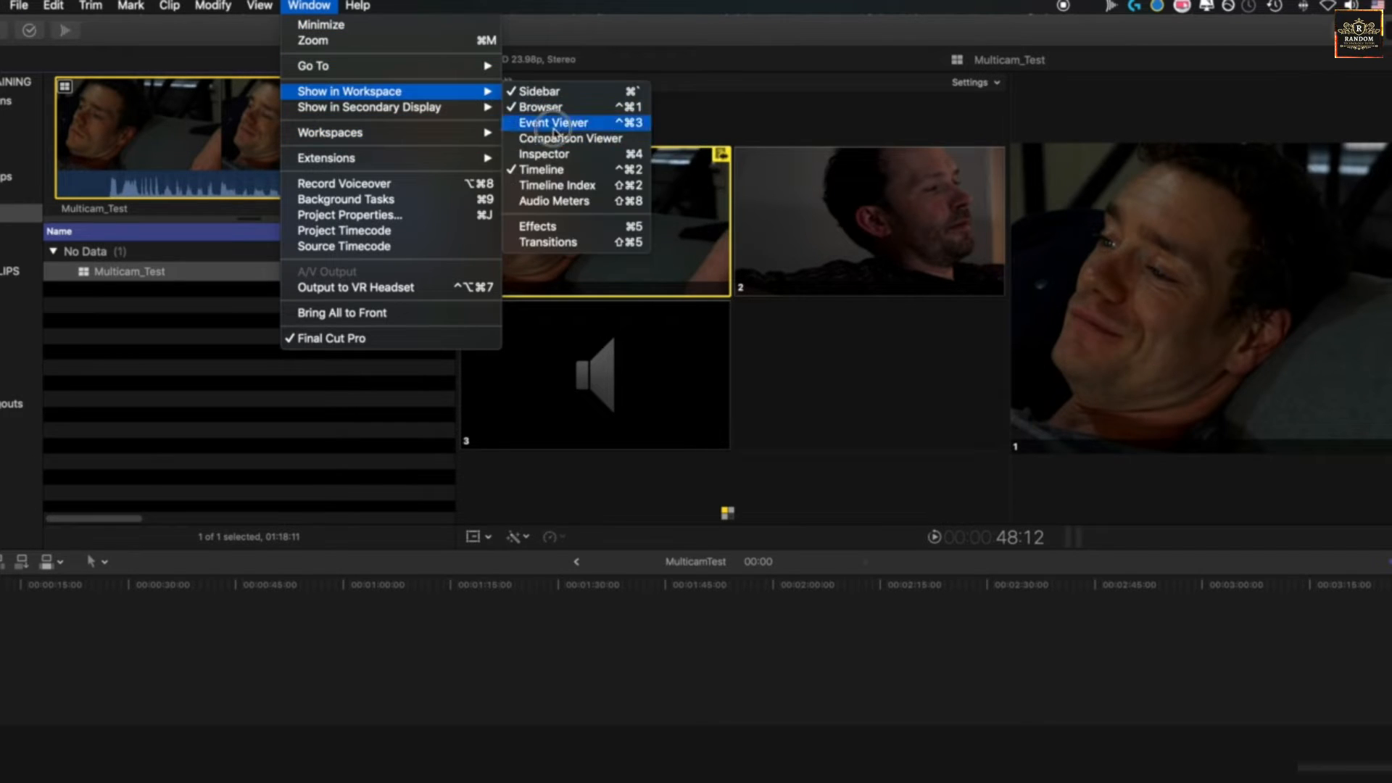
{"action": "left_click", "coordinate": [553, 123]}
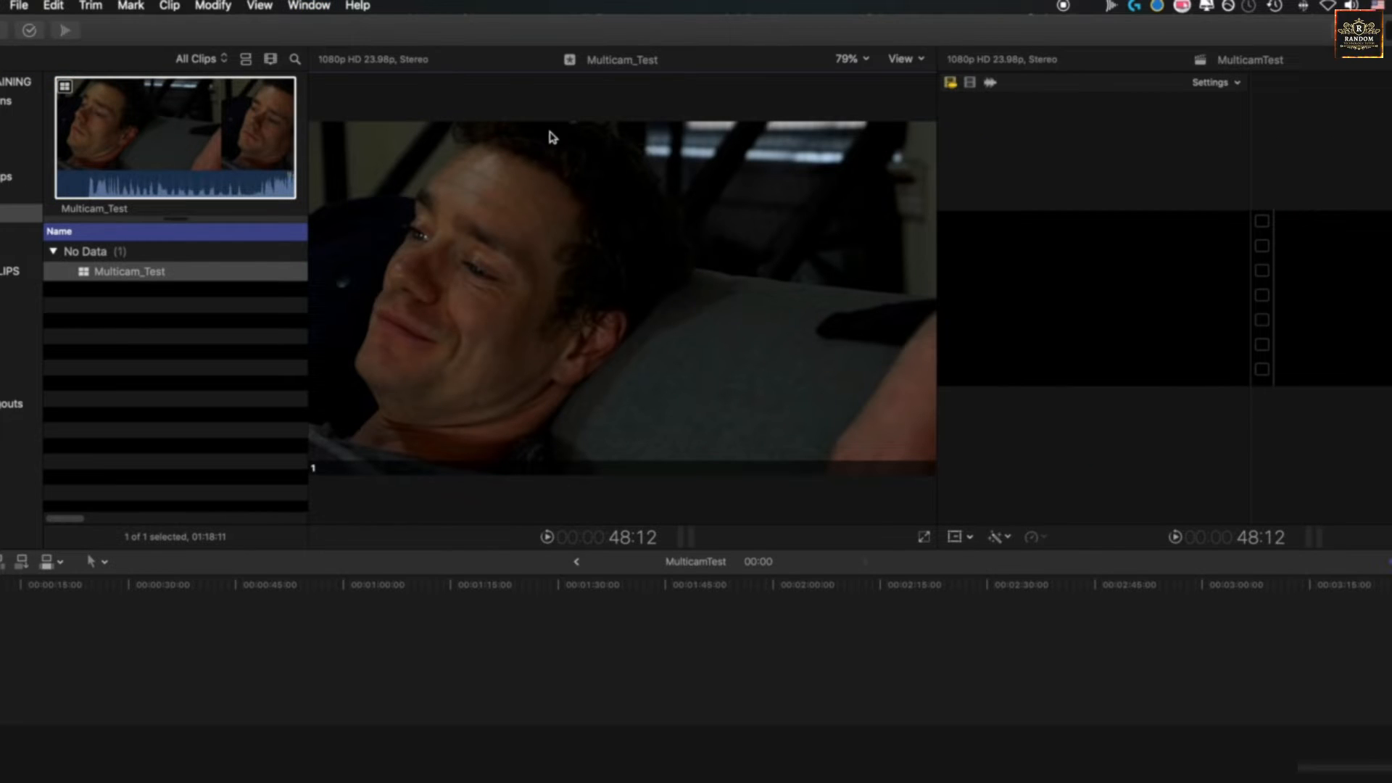
{"action": "left_click", "coordinate": [919, 60]}
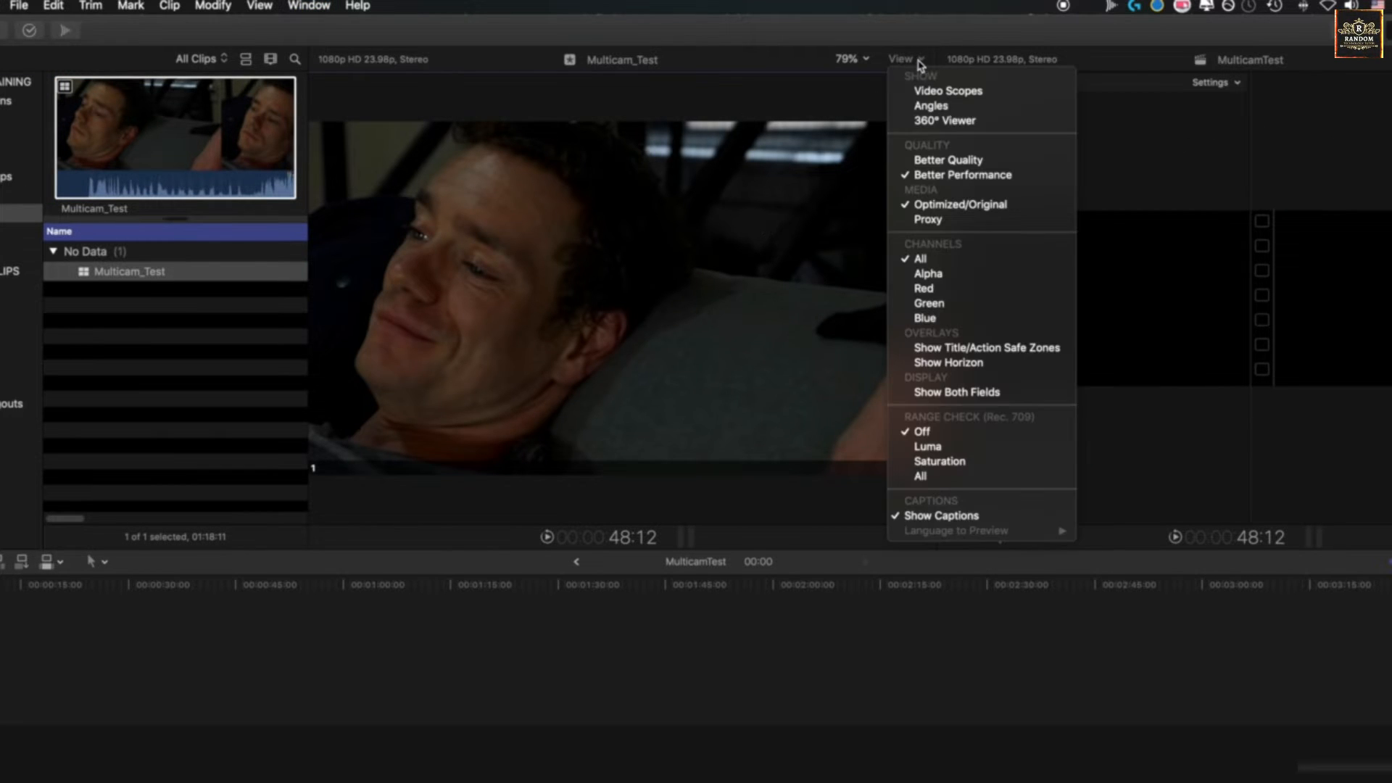
{"action": "left_click", "coordinate": [935, 102]}
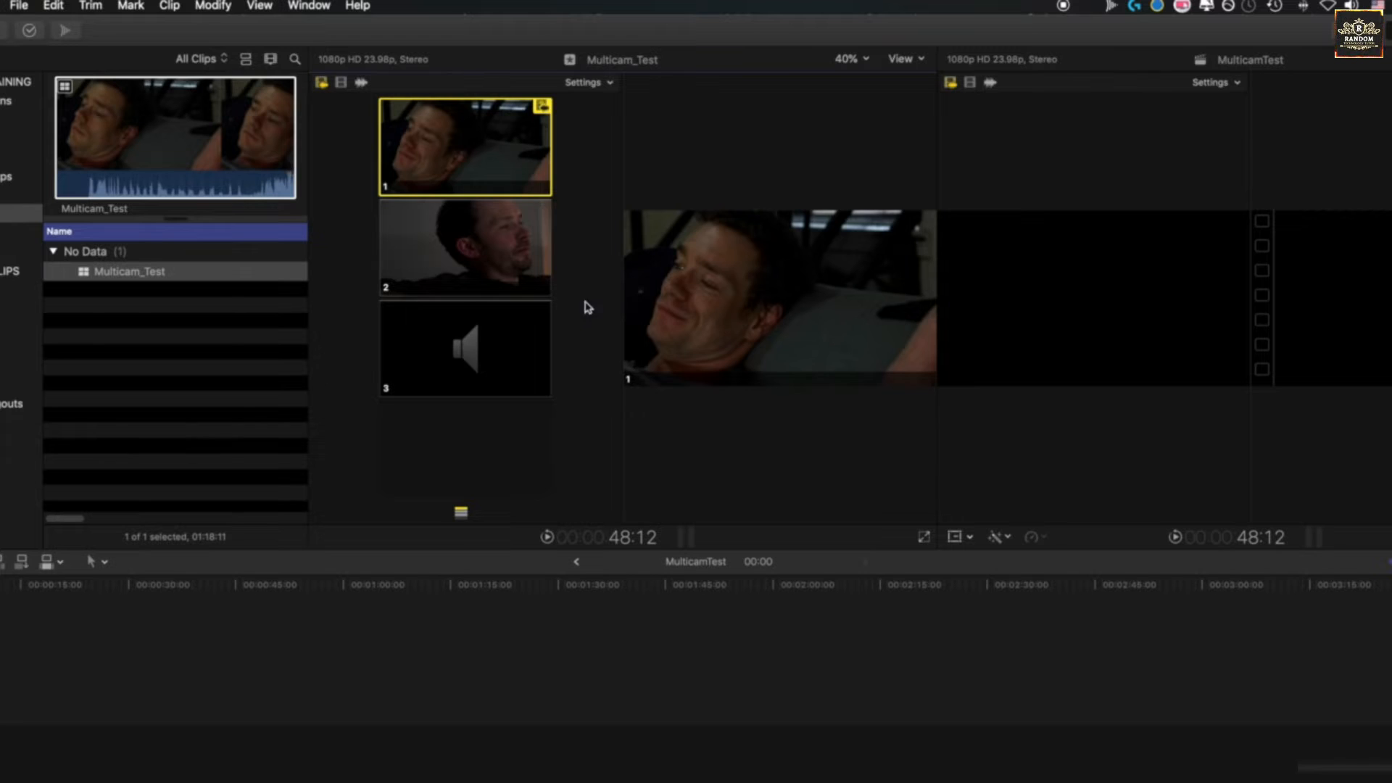
{"action": "left_click", "coordinate": [451, 330]}
{"action": "left_click", "coordinate": [443, 253]}
{"action": "left_click", "coordinate": [473, 182]}
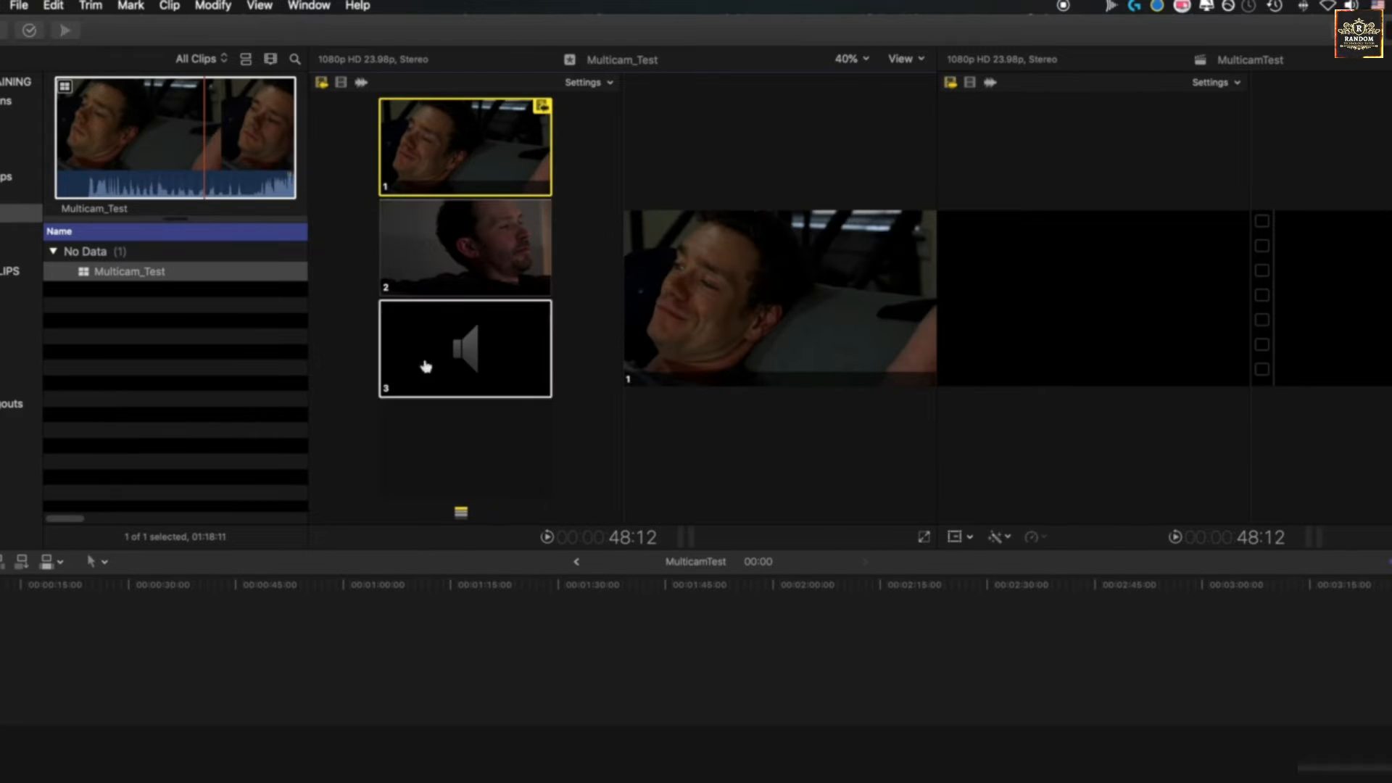
Append the Multicam_Test clip to the MulticamTest timeline and park the playhead at about 46 seconds
{"action": "left_click", "coordinate": [279, 147]}
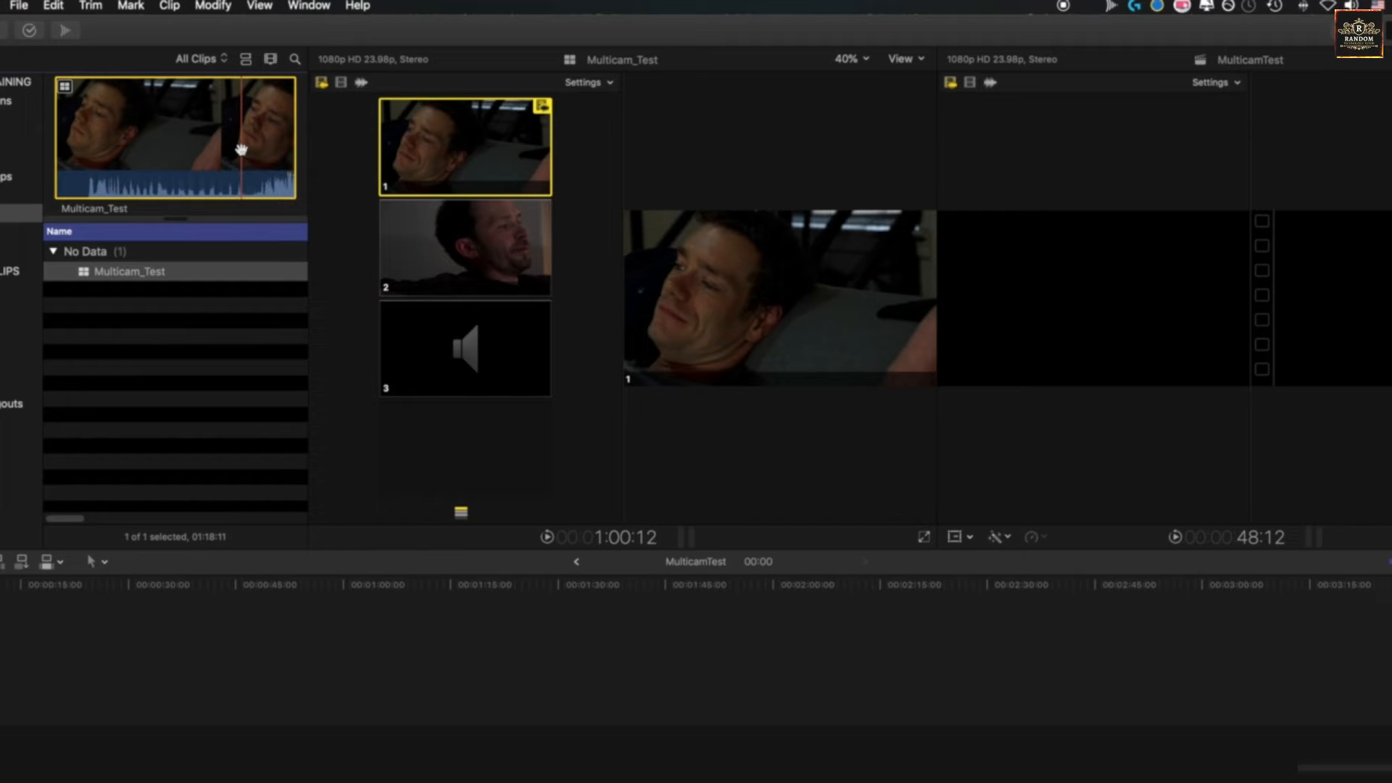
{"action": "key", "text": "q"}
{"action": "key", "text": "super+z"}
{"action": "key", "text": "e"}
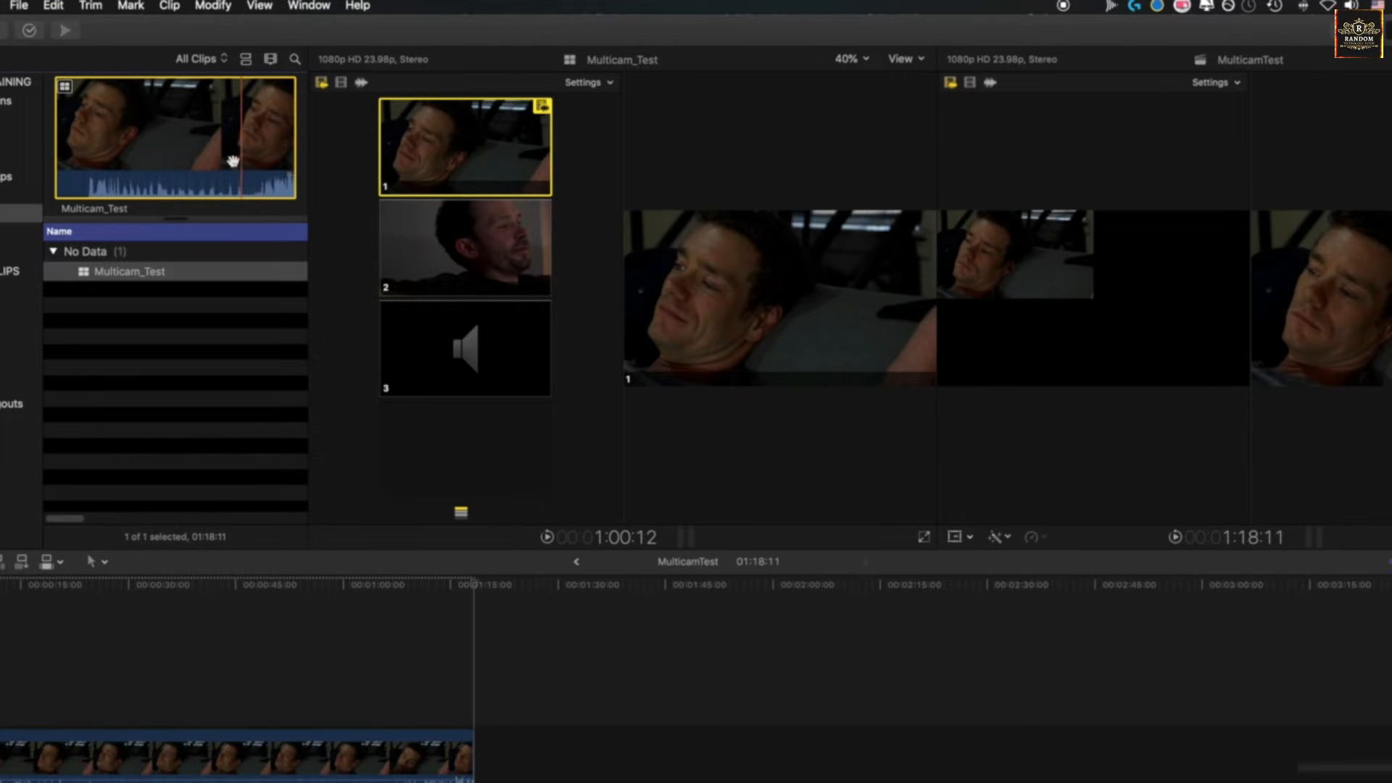
{"action": "left_click", "coordinate": [243, 584]}
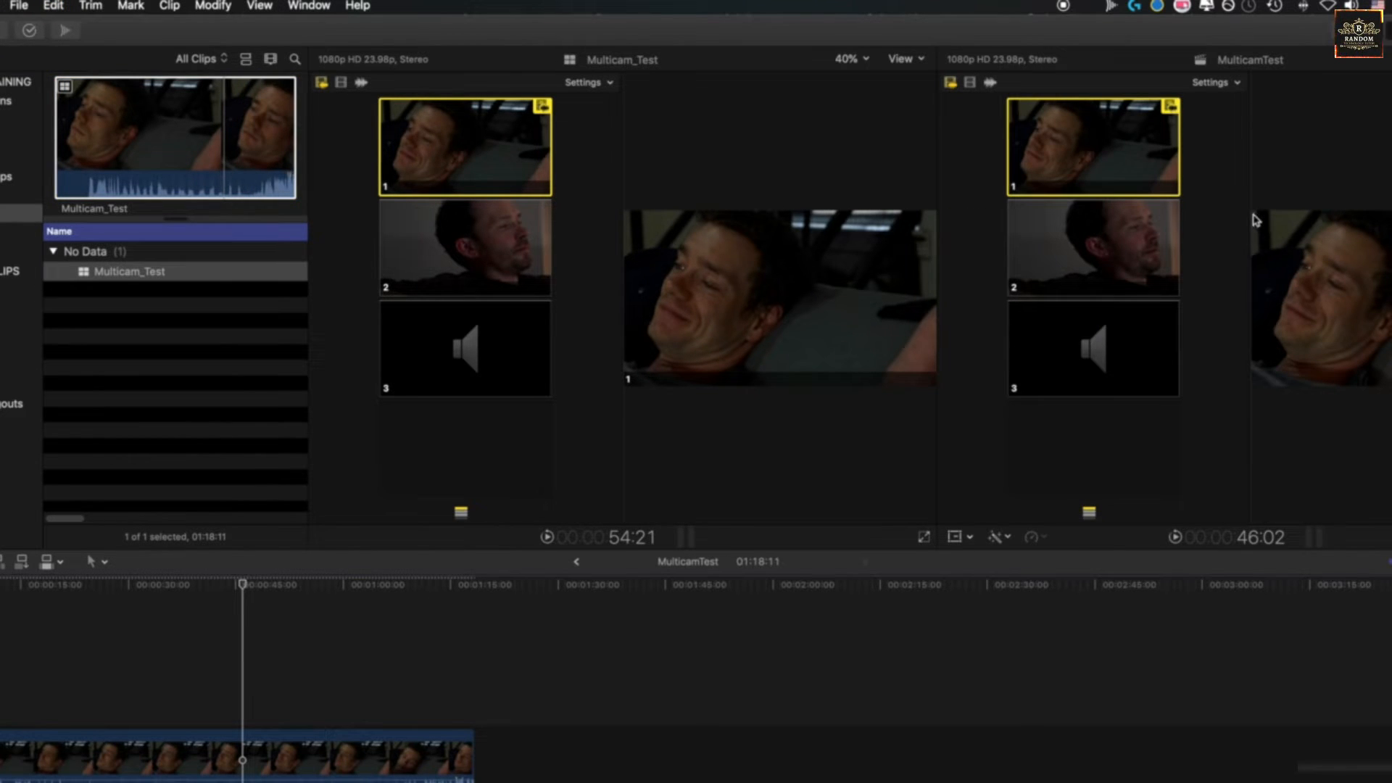
Hide the event viewer from the workspace
{"action": "left_click", "coordinate": [315, 8]}
{"action": "mouse_move", "coordinate": [435, 91]}
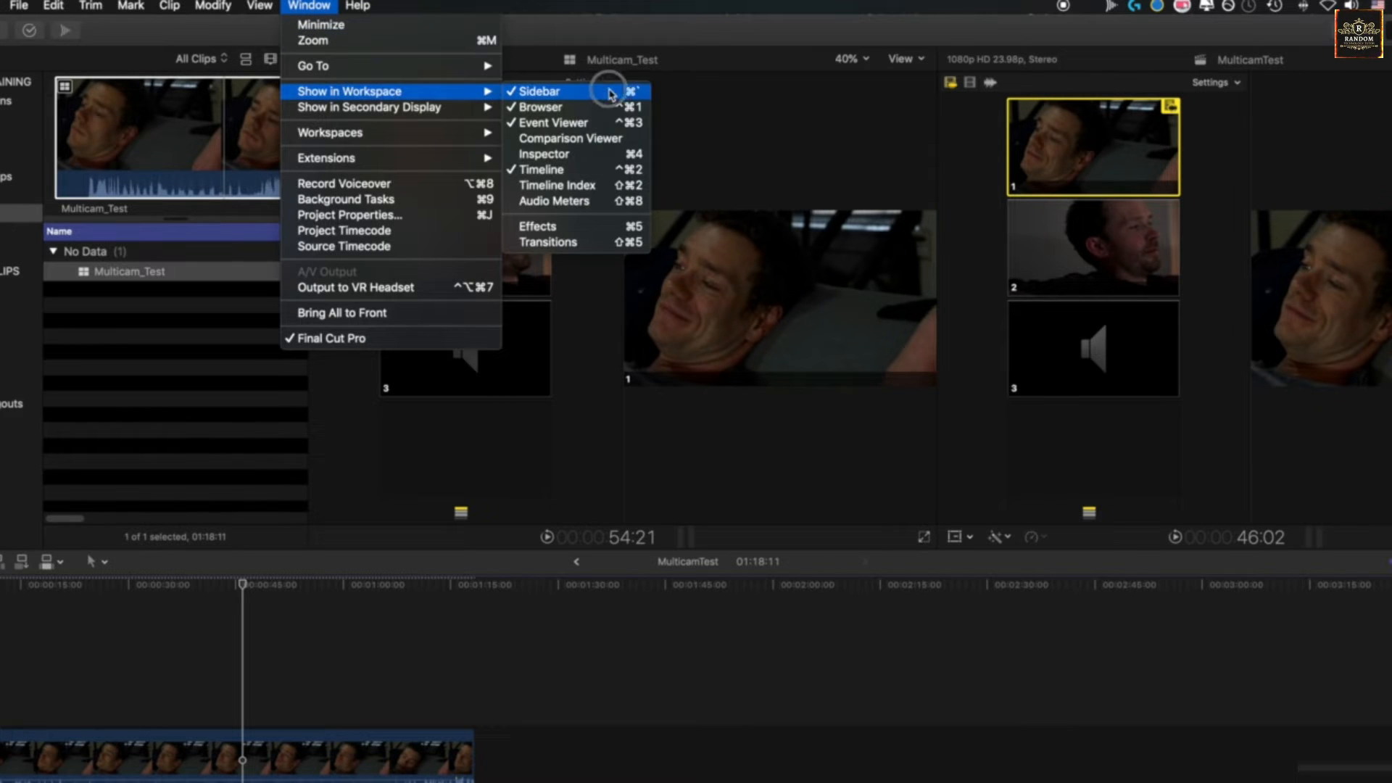
{"action": "left_click", "coordinate": [608, 128]}
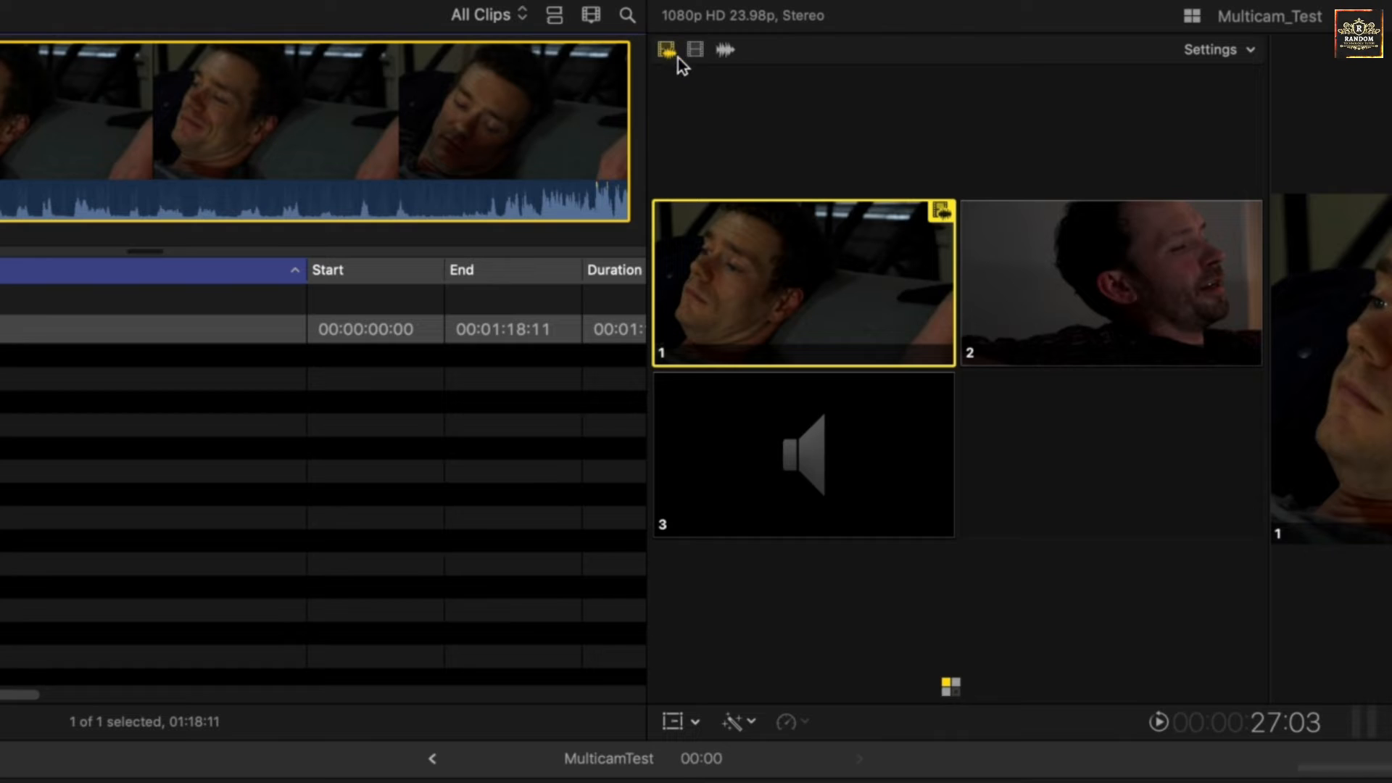
Try video-only switching, enable audio-only switching in the angle viewer, and append the Multicam_Test clip to the timeline
{"action": "left_click", "coordinate": [699, 50]}
{"action": "left_click", "coordinate": [723, 51]}
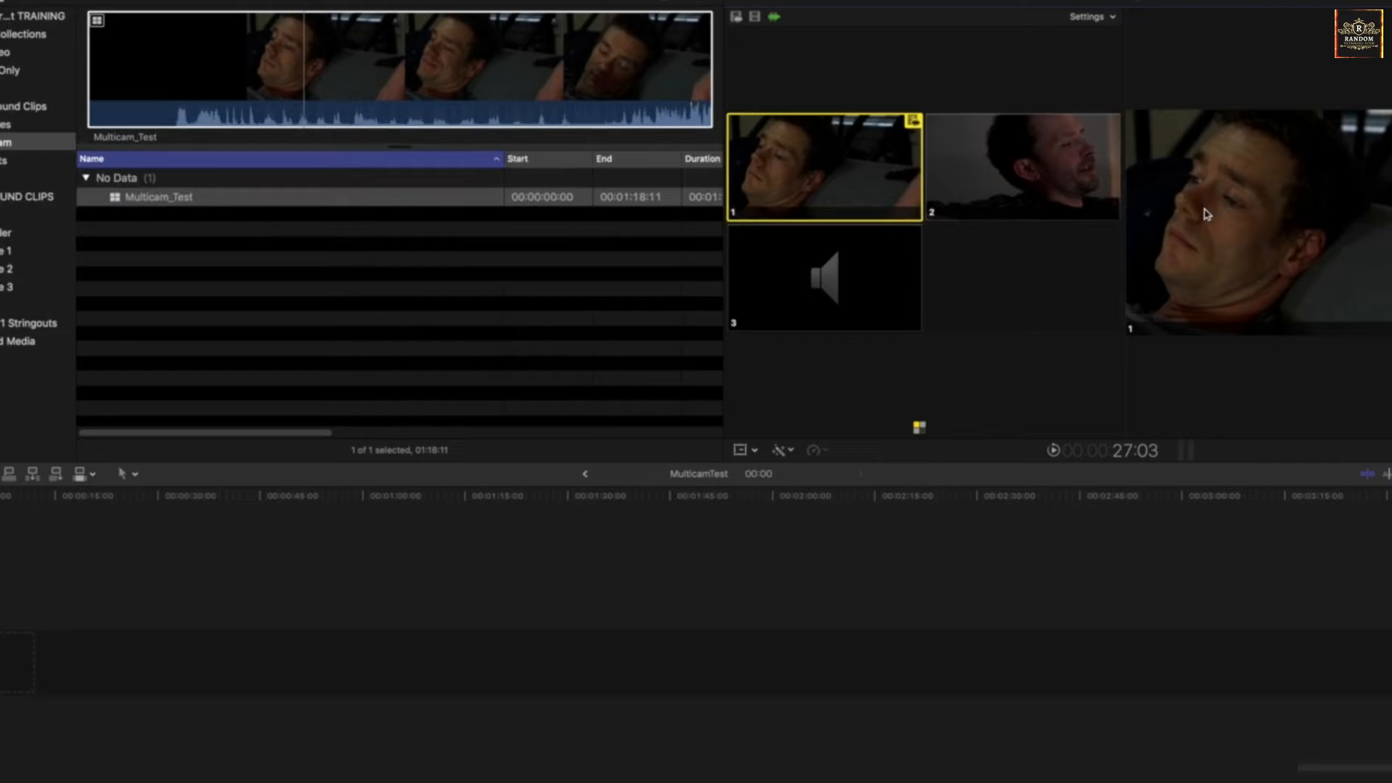
{"action": "key", "text": "e"}
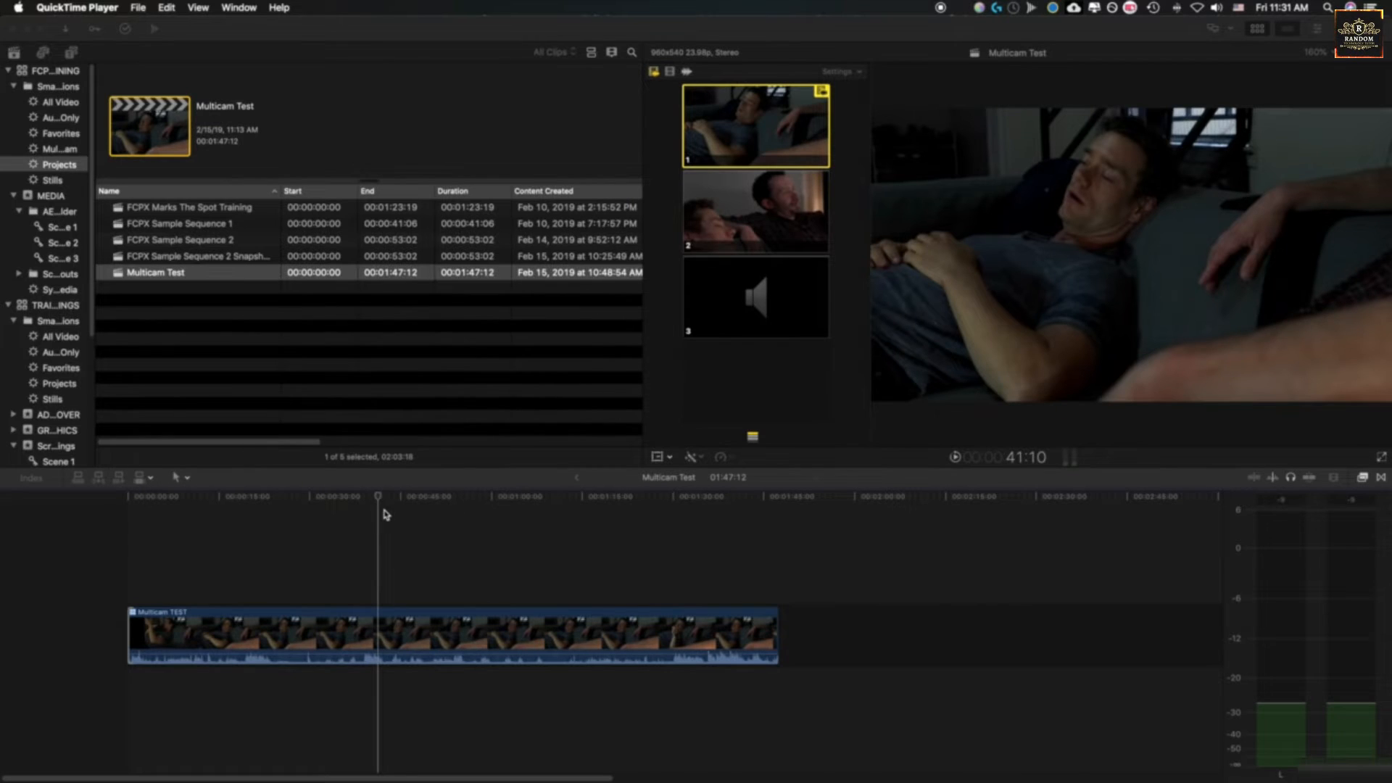
Return the playhead to the start of the Multicam Test project and switch only the clip's audio to angle 3
{"action": "left_click_drag", "start_coordinate": [377, 497], "coordinate": [307, 498]}
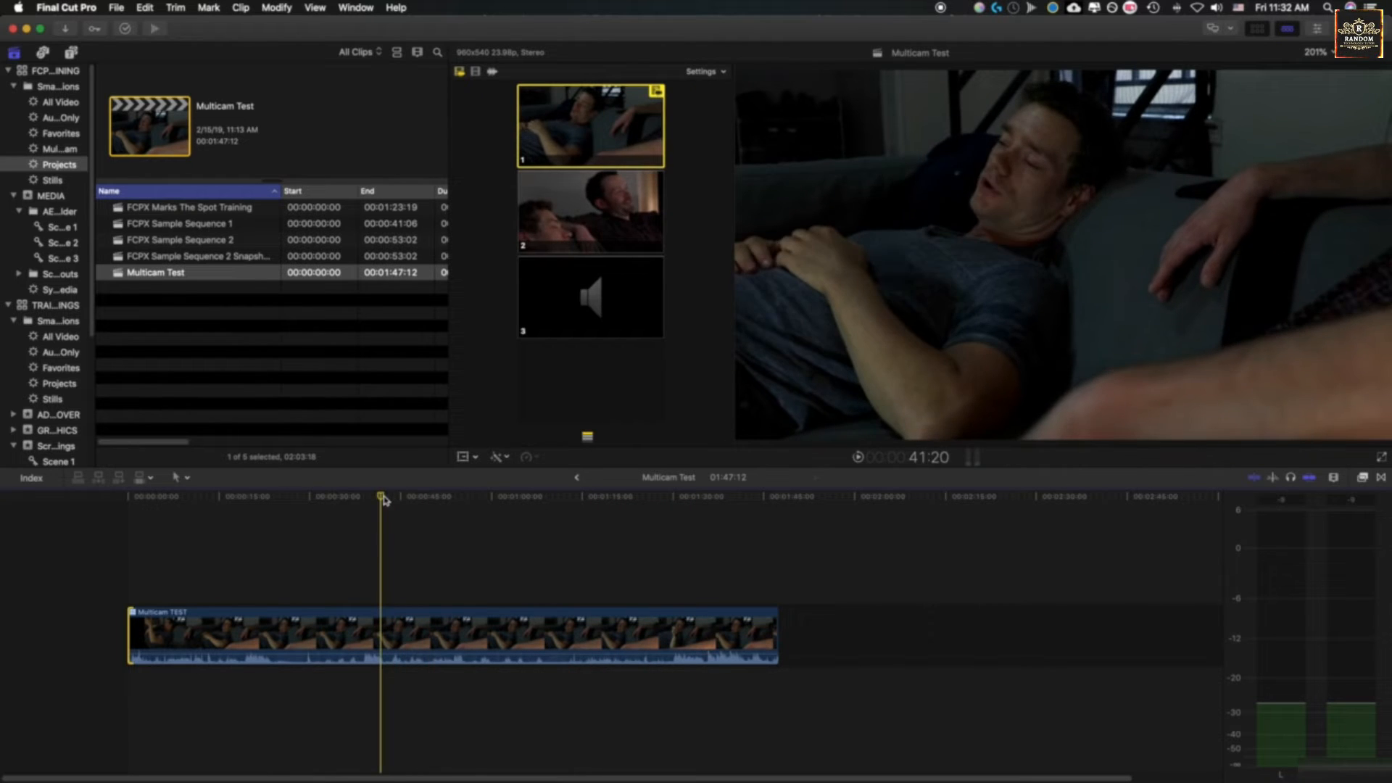
{"action": "left_click_drag", "start_coordinate": [383, 497], "coordinate": [113, 502]}
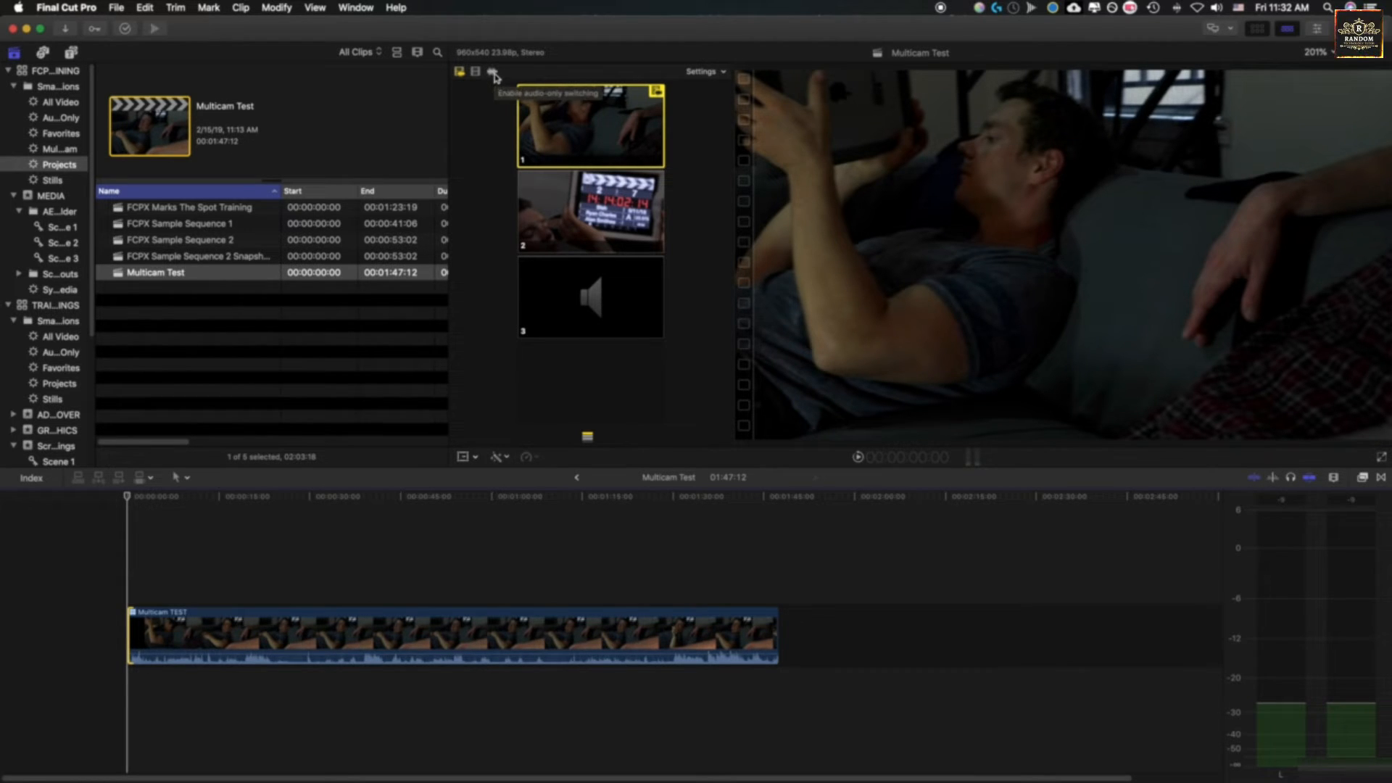
{"action": "left_click", "coordinate": [493, 72]}
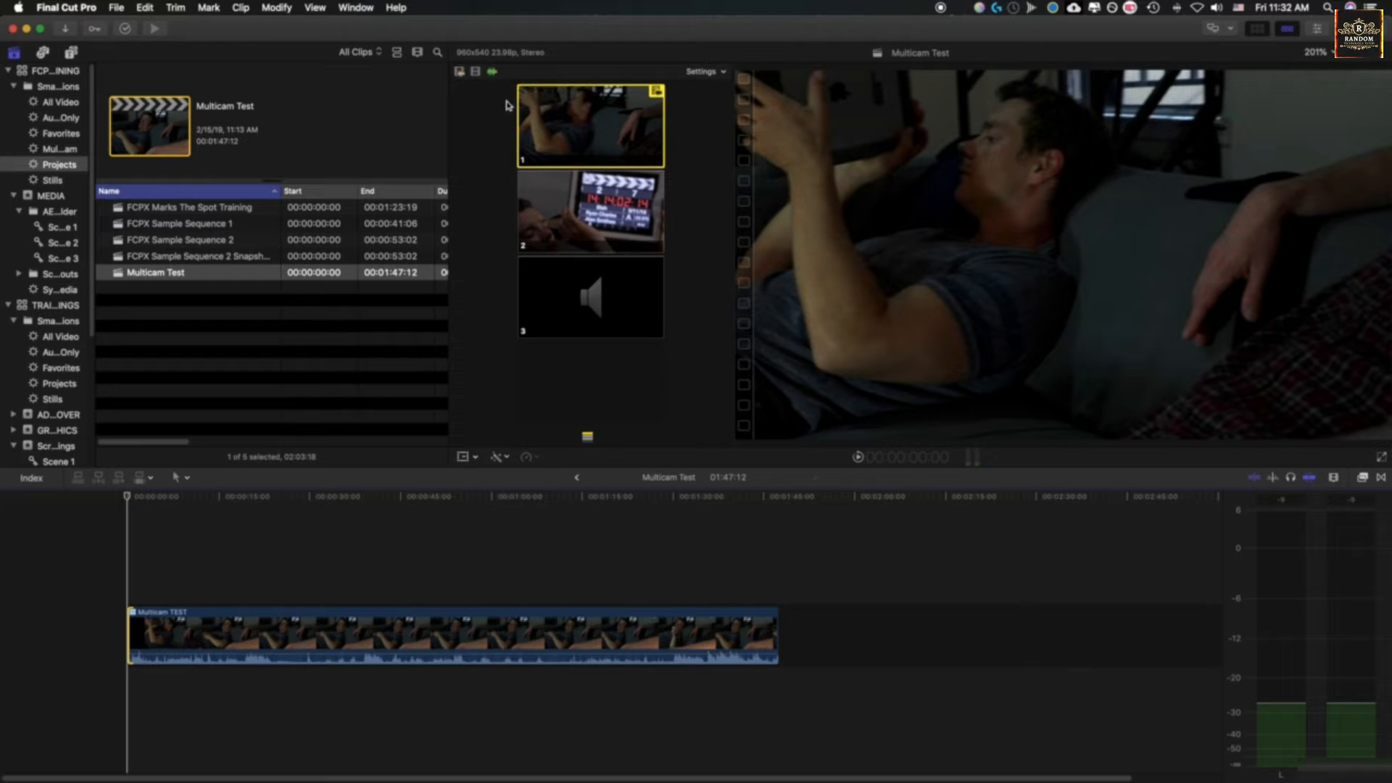
{"action": "left_click", "coordinate": [579, 303]}
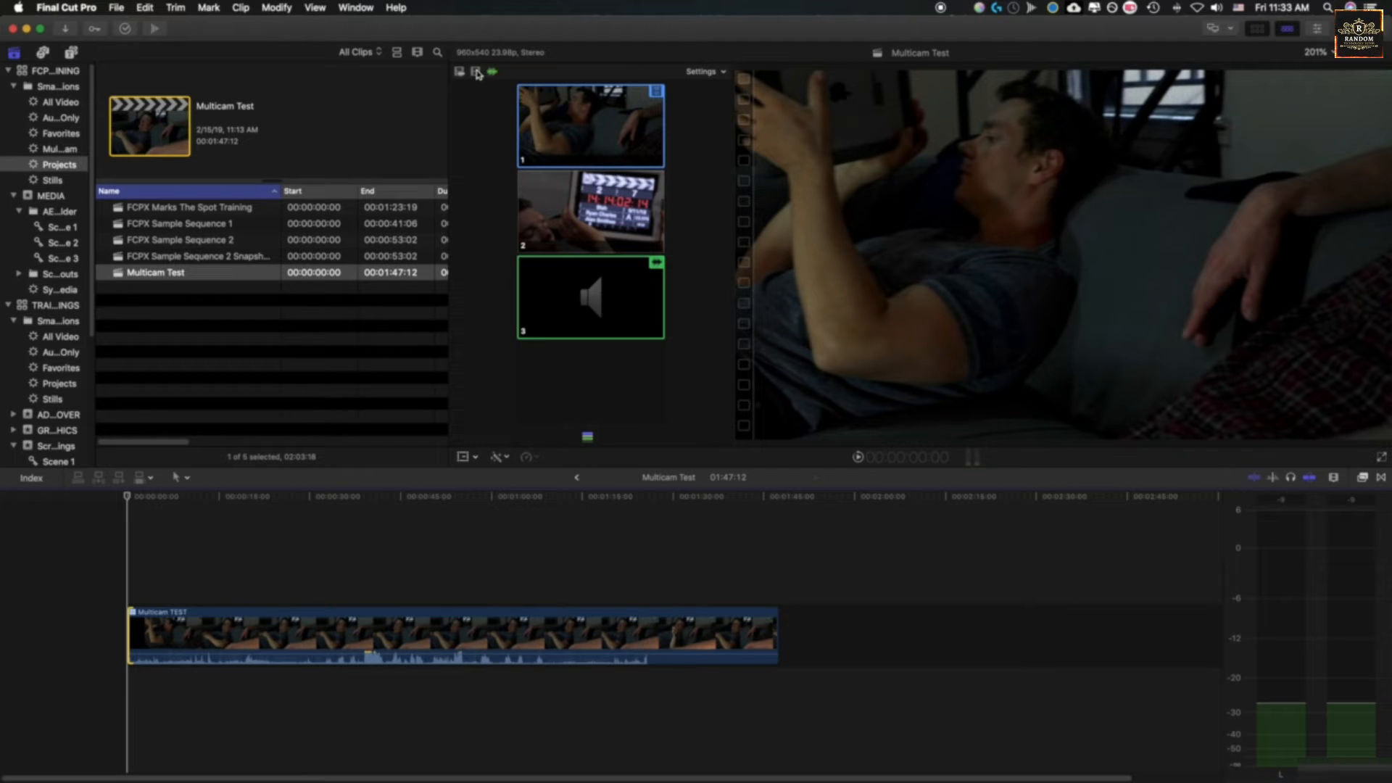
Enable video-only switching and play the timeline, cutting live back and forth between video angles 2 and 1
{"action": "left_click", "coordinate": [476, 72]}
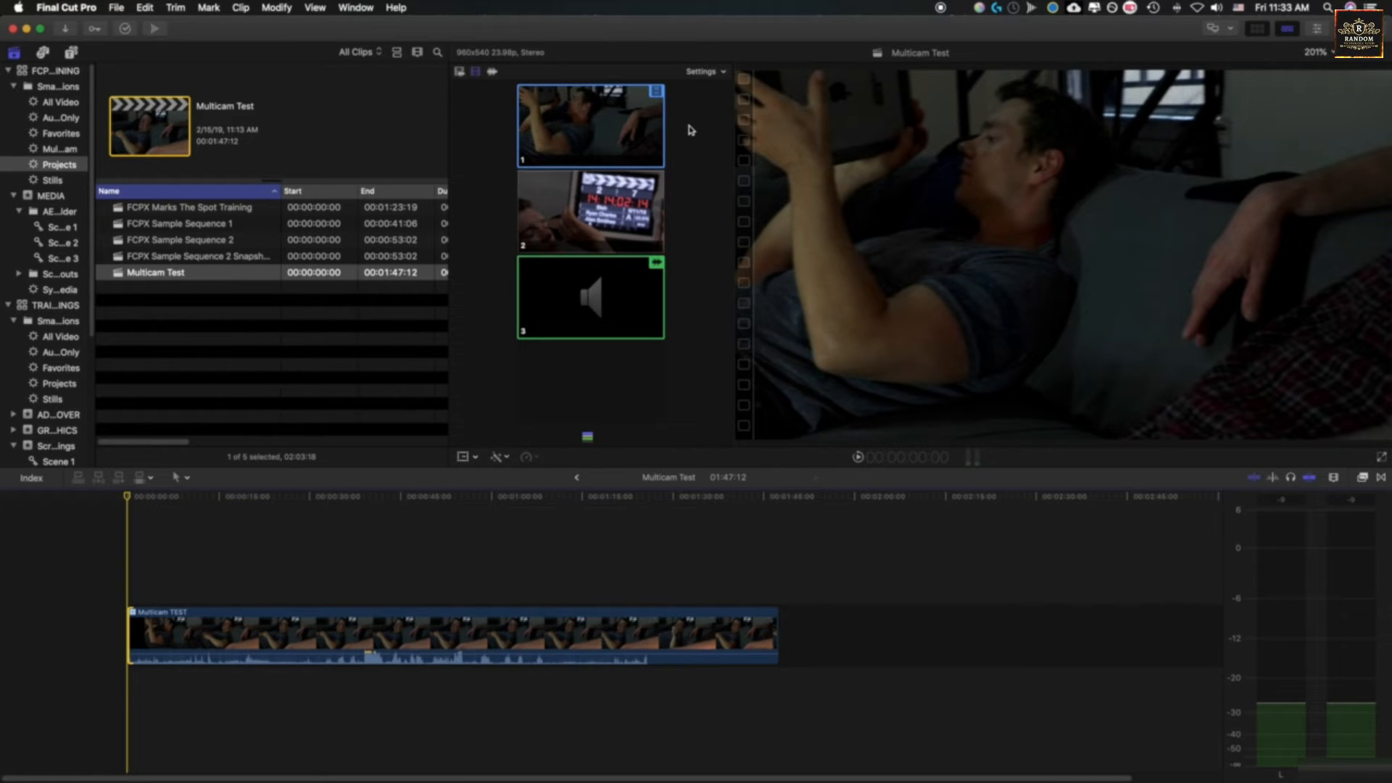
{"action": "key", "text": "space"}
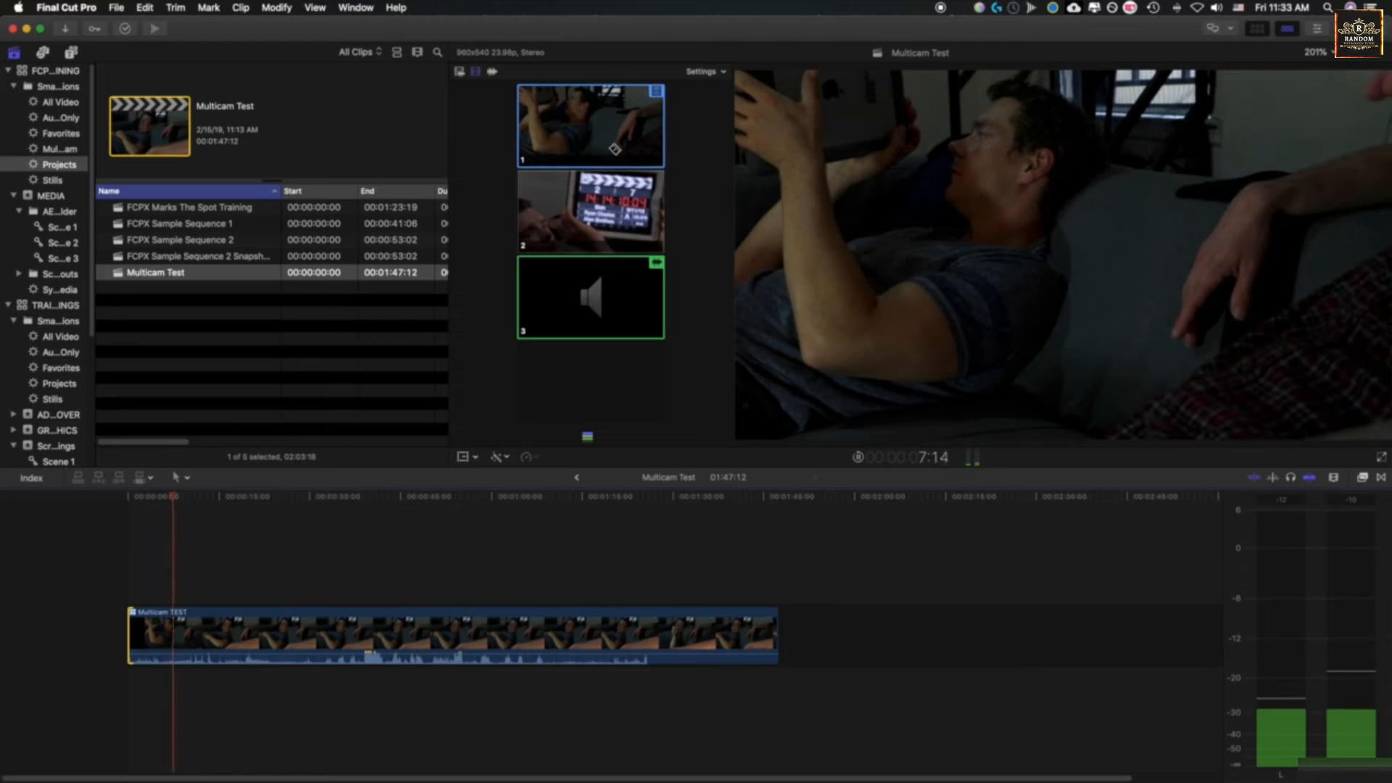
{"action": "left_click", "coordinate": [605, 217]}
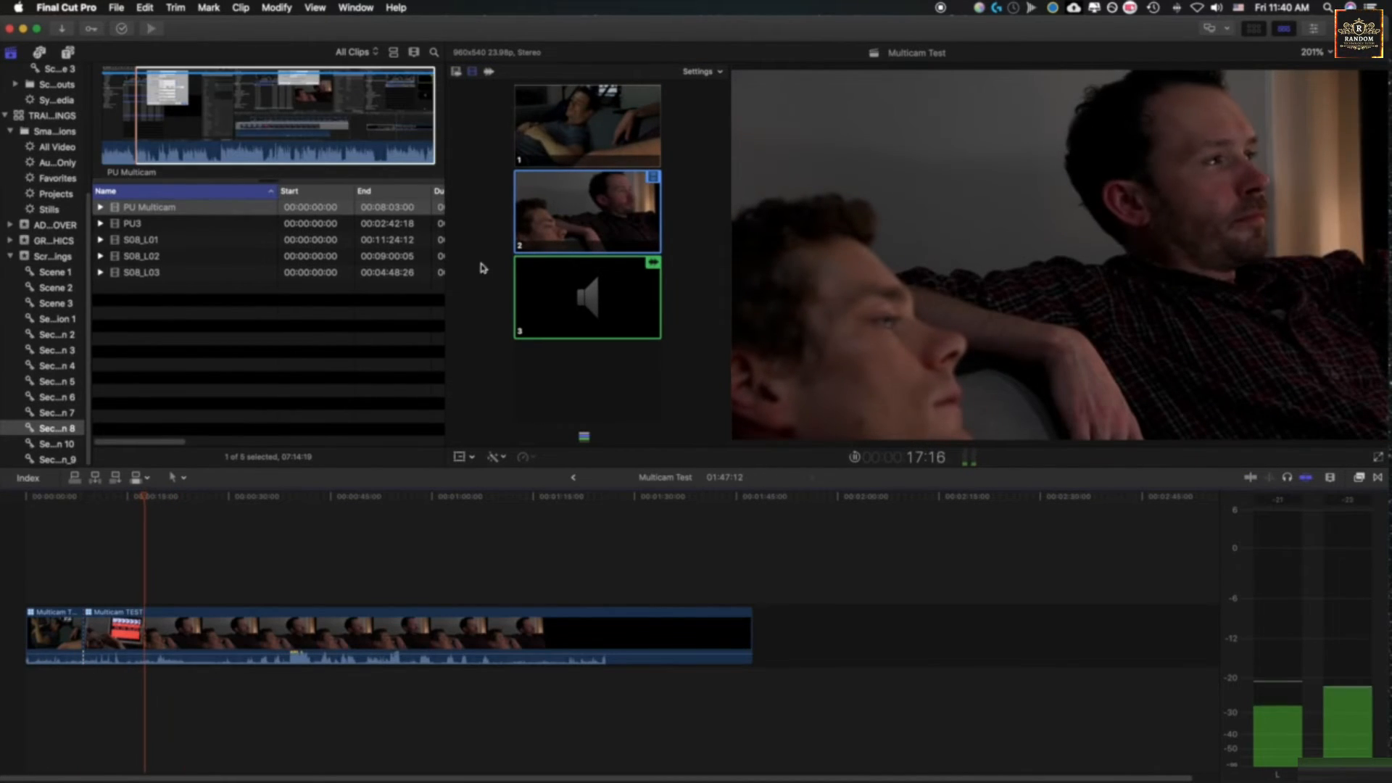
{"action": "left_click", "coordinate": [602, 137]}
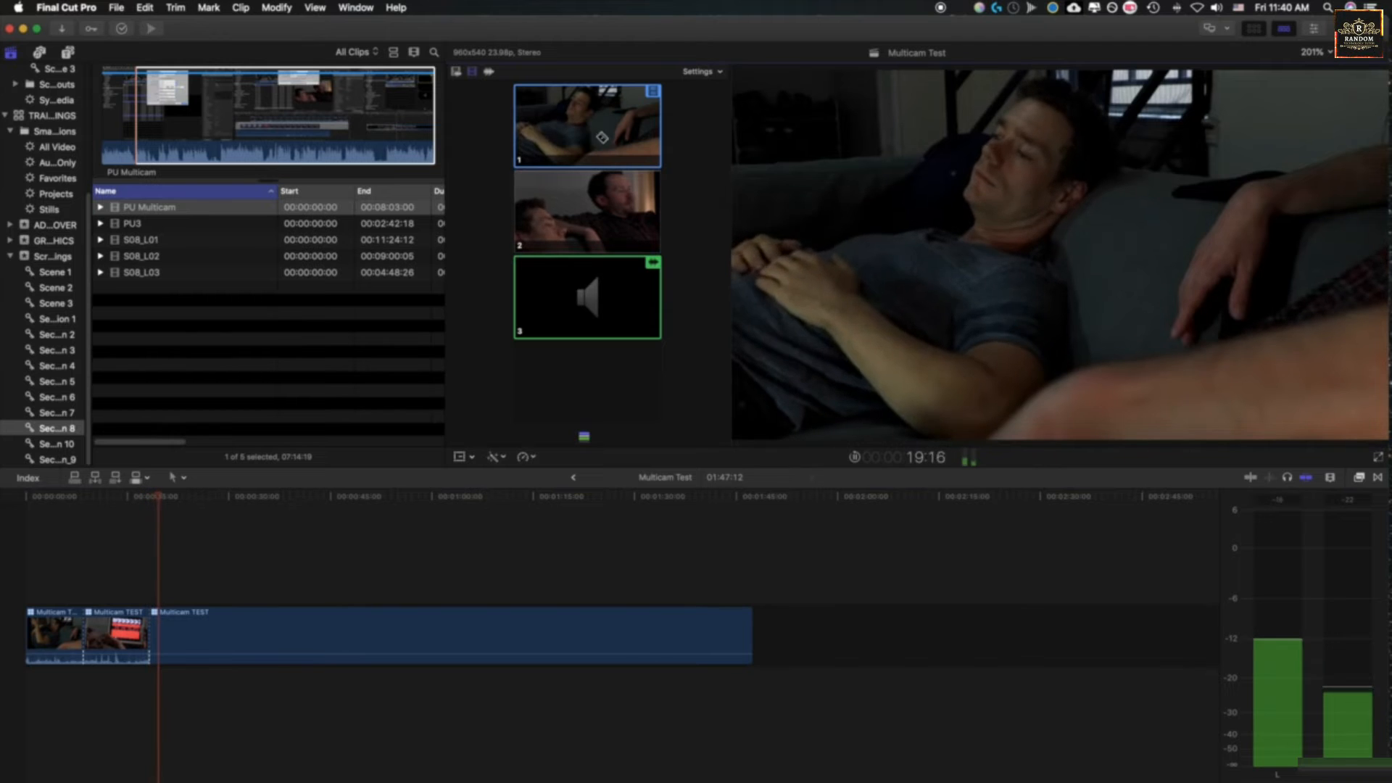
{"action": "left_click", "coordinate": [614, 238]}
{"action": "key", "text": "XF86AudioRaiseVolume"}
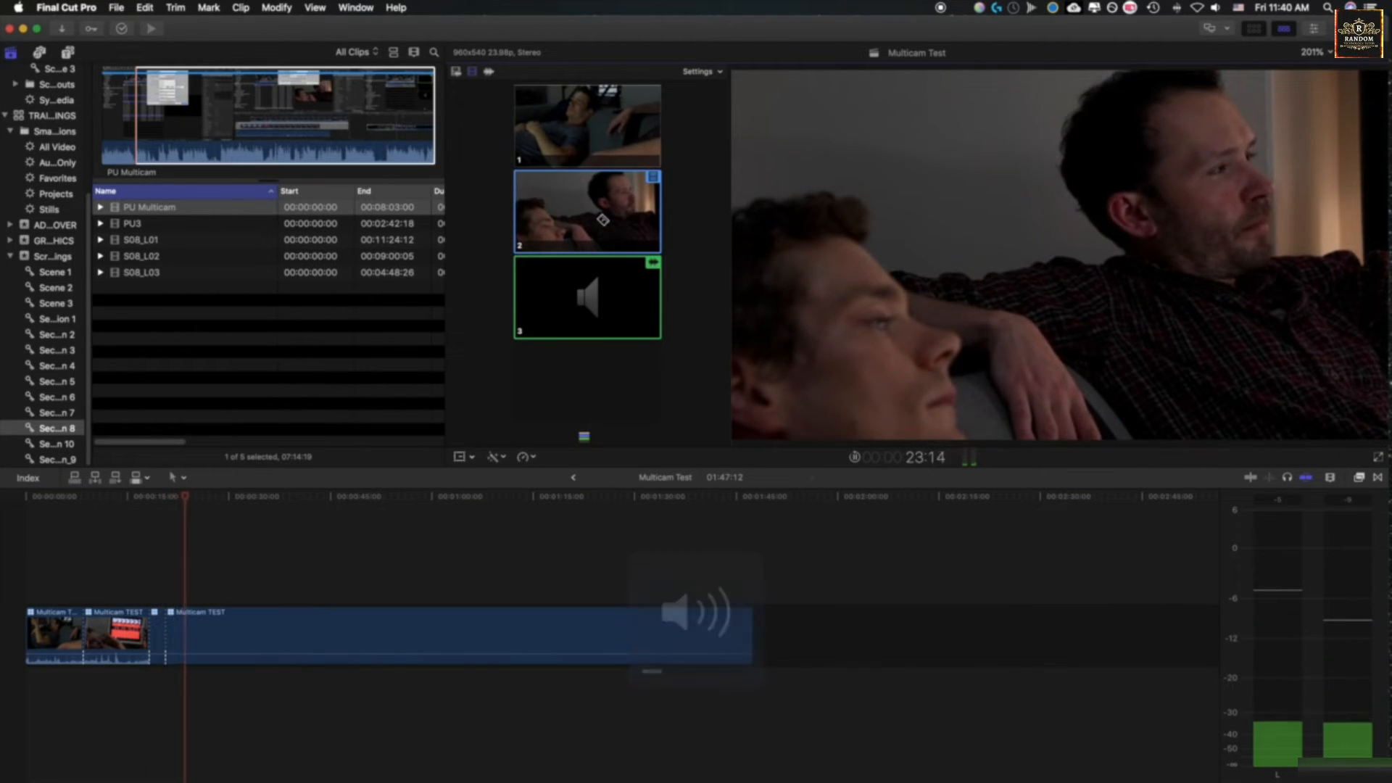
{"action": "left_click", "coordinate": [597, 127]}
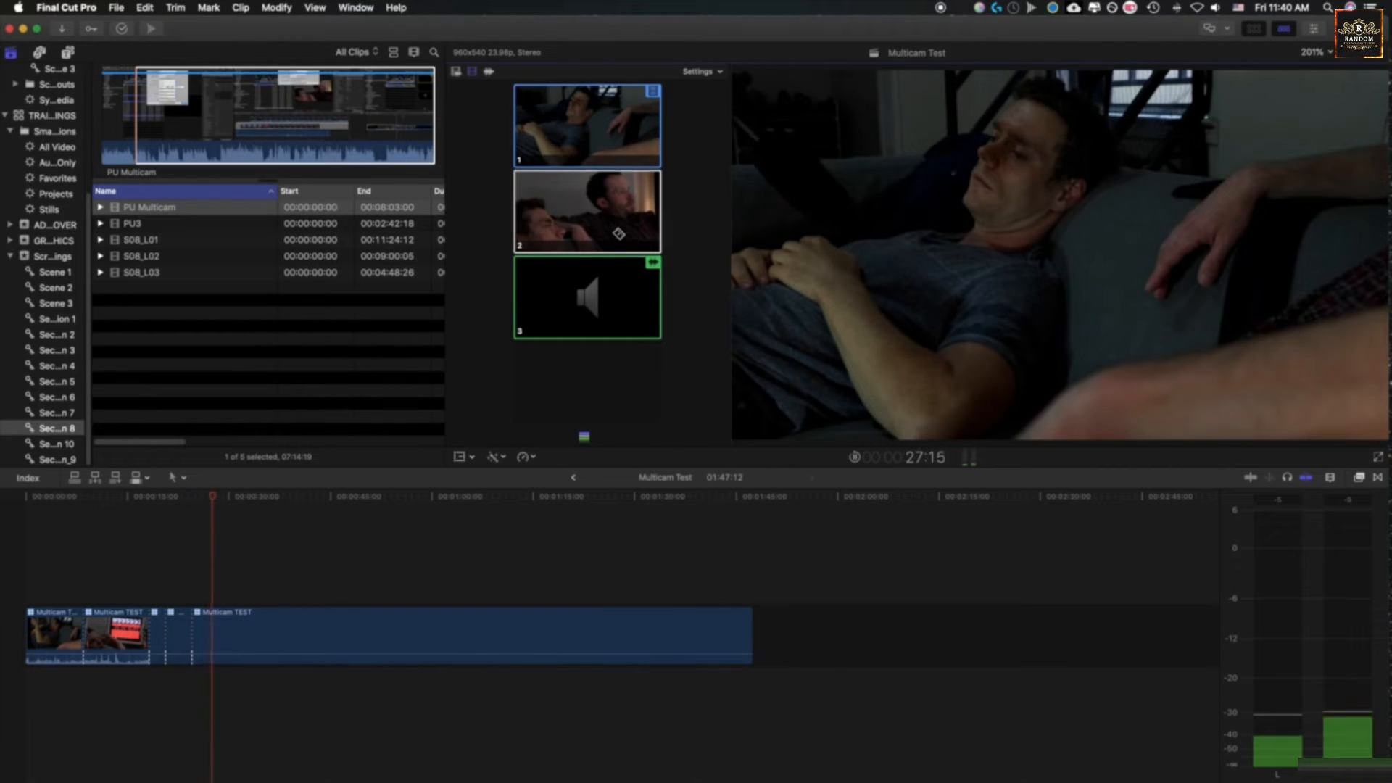
{"action": "left_click", "coordinate": [623, 218]}
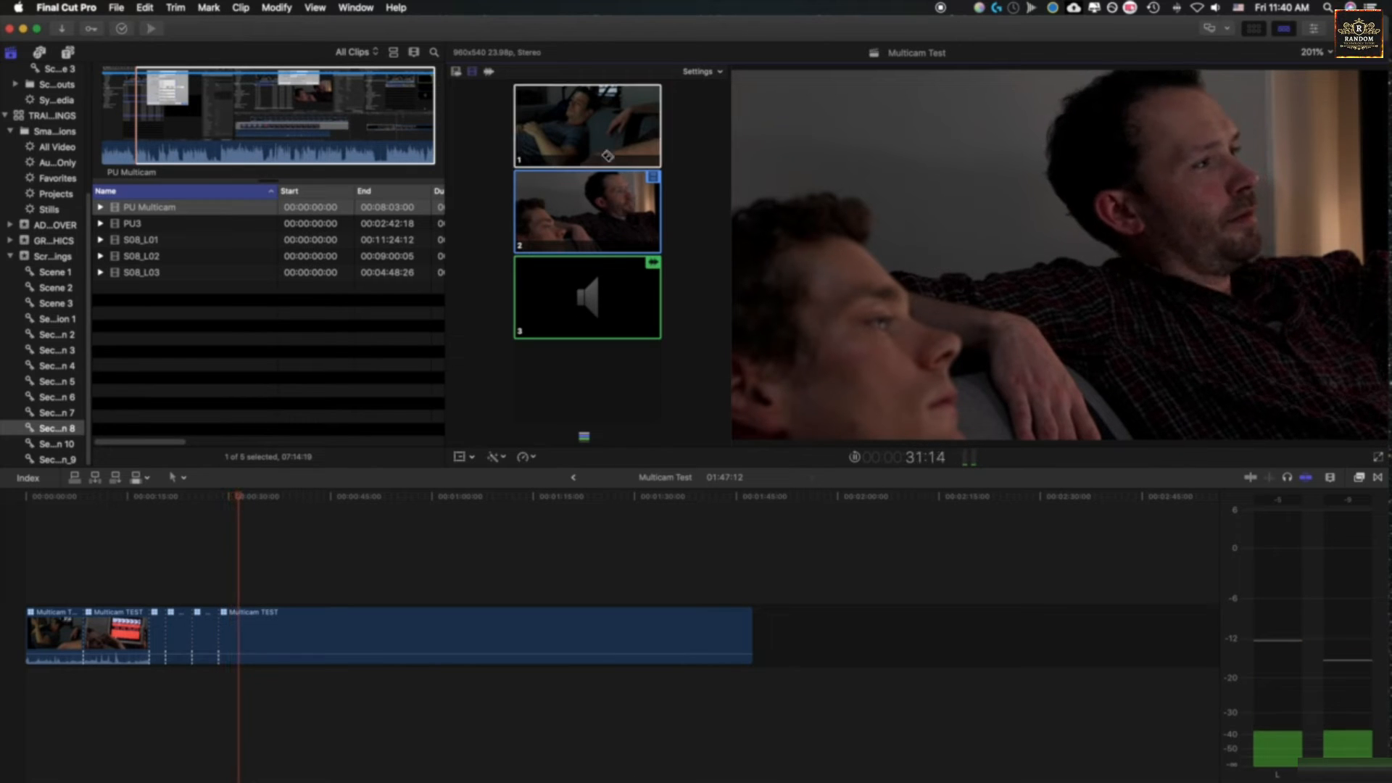
{"action": "left_click", "coordinate": [608, 155]}
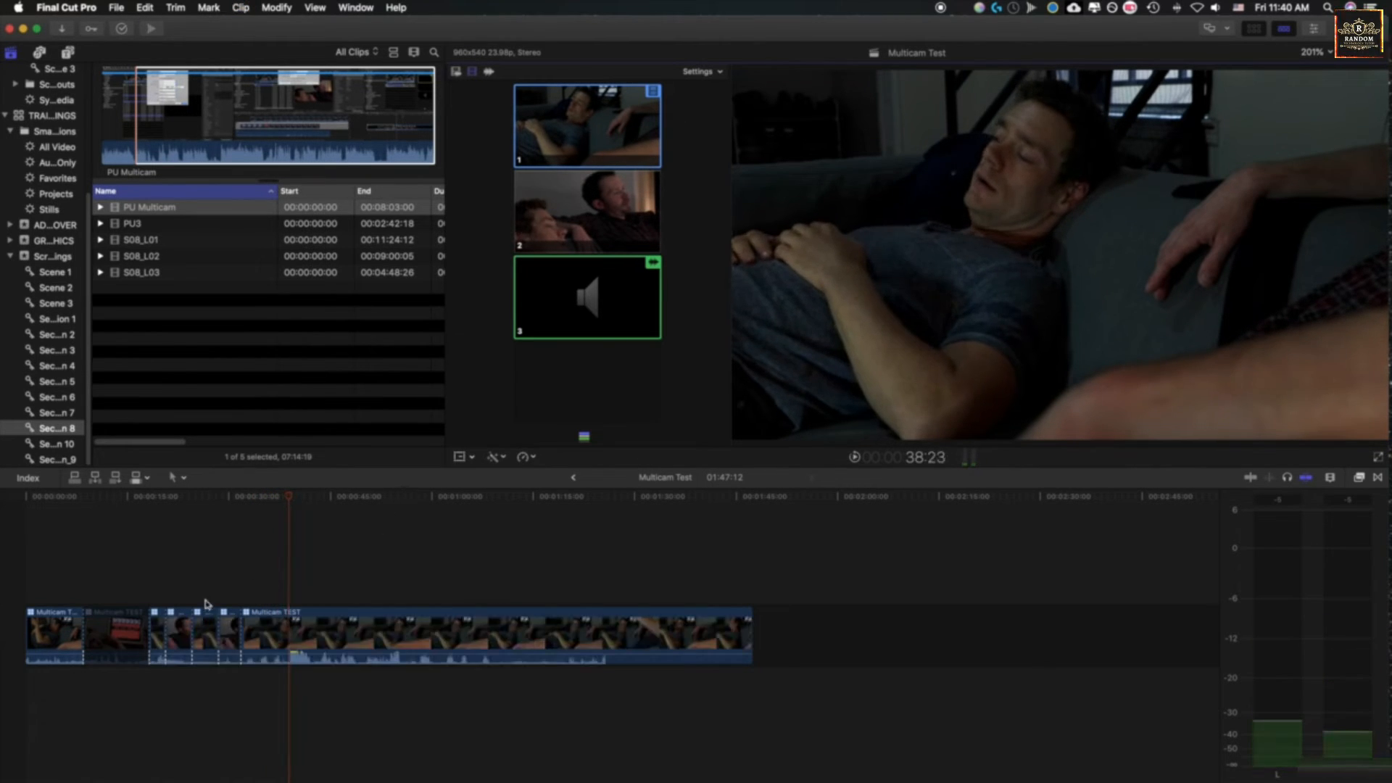
Switch the active video angle of the short clip at about 30 seconds to 1, back to 2, and finally to 1
{"action": "right_click", "coordinate": [227, 624]}
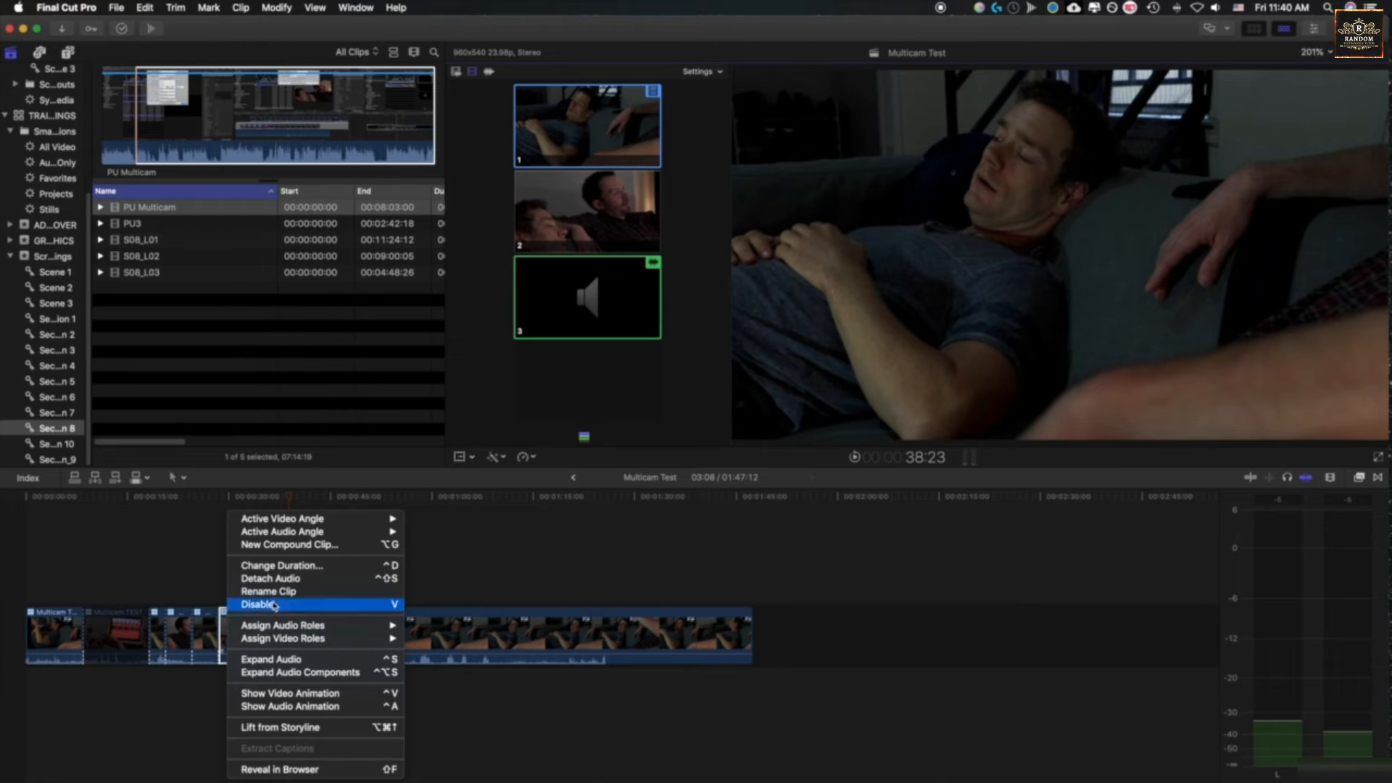
{"action": "mouse_move", "coordinate": [307, 539]}
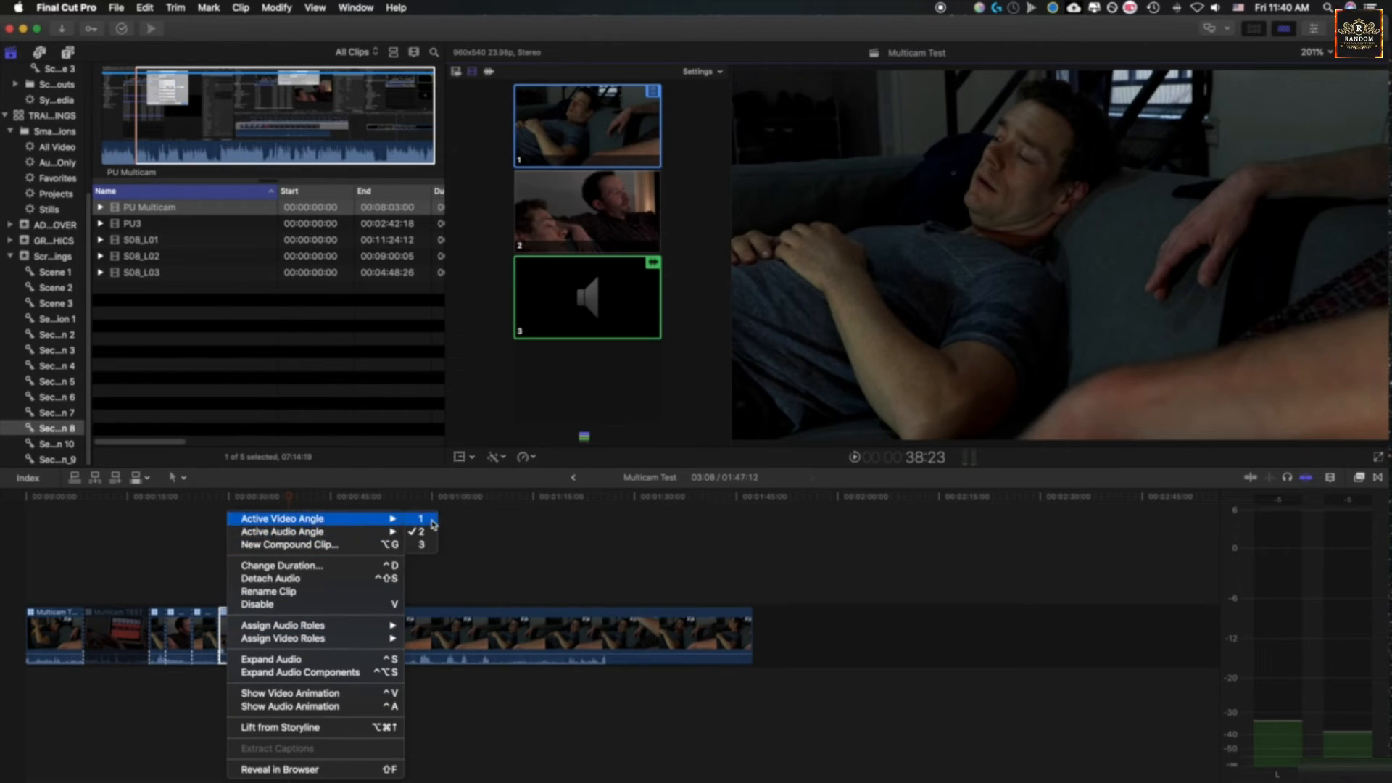
{"action": "left_click", "coordinate": [431, 522]}
{"action": "right_click", "coordinate": [239, 625]}
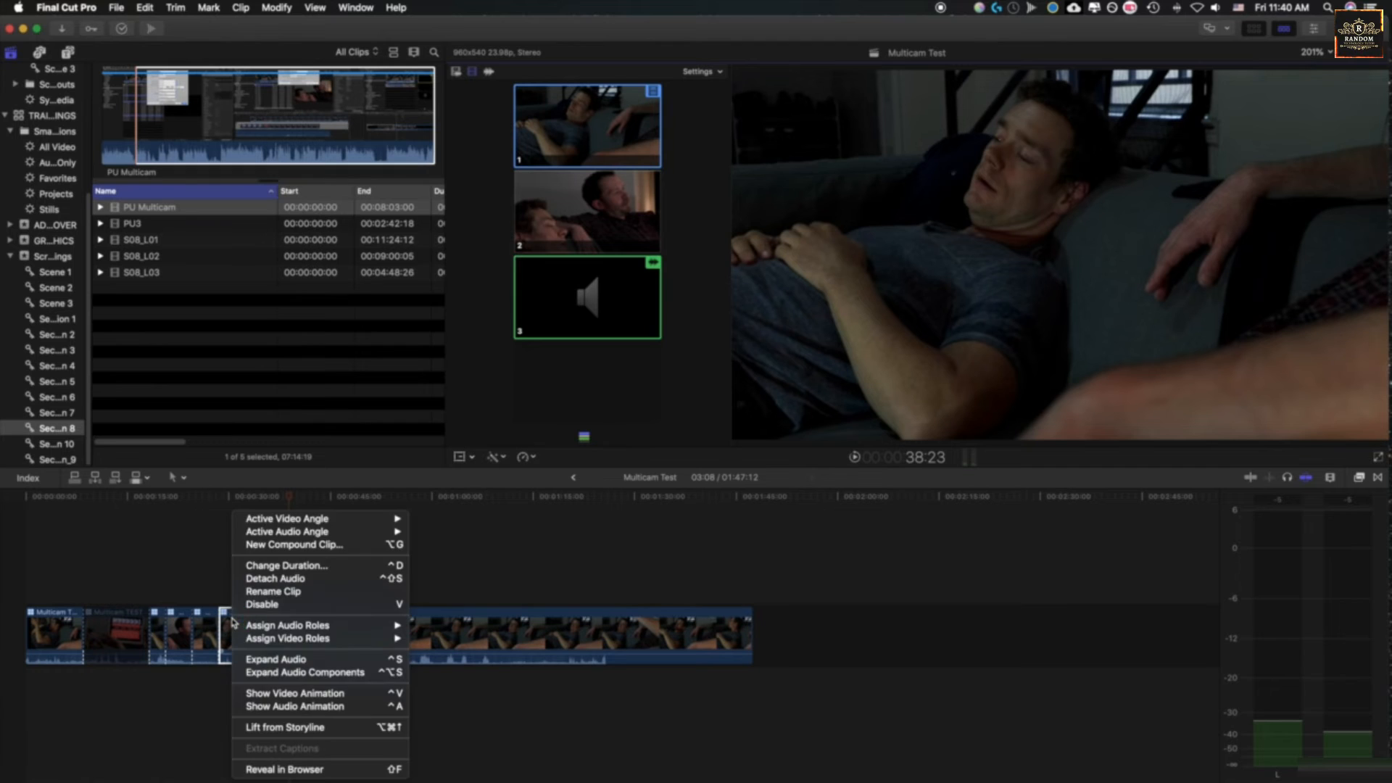
{"action": "left_click", "coordinate": [232, 499]}
{"action": "right_click", "coordinate": [229, 616]}
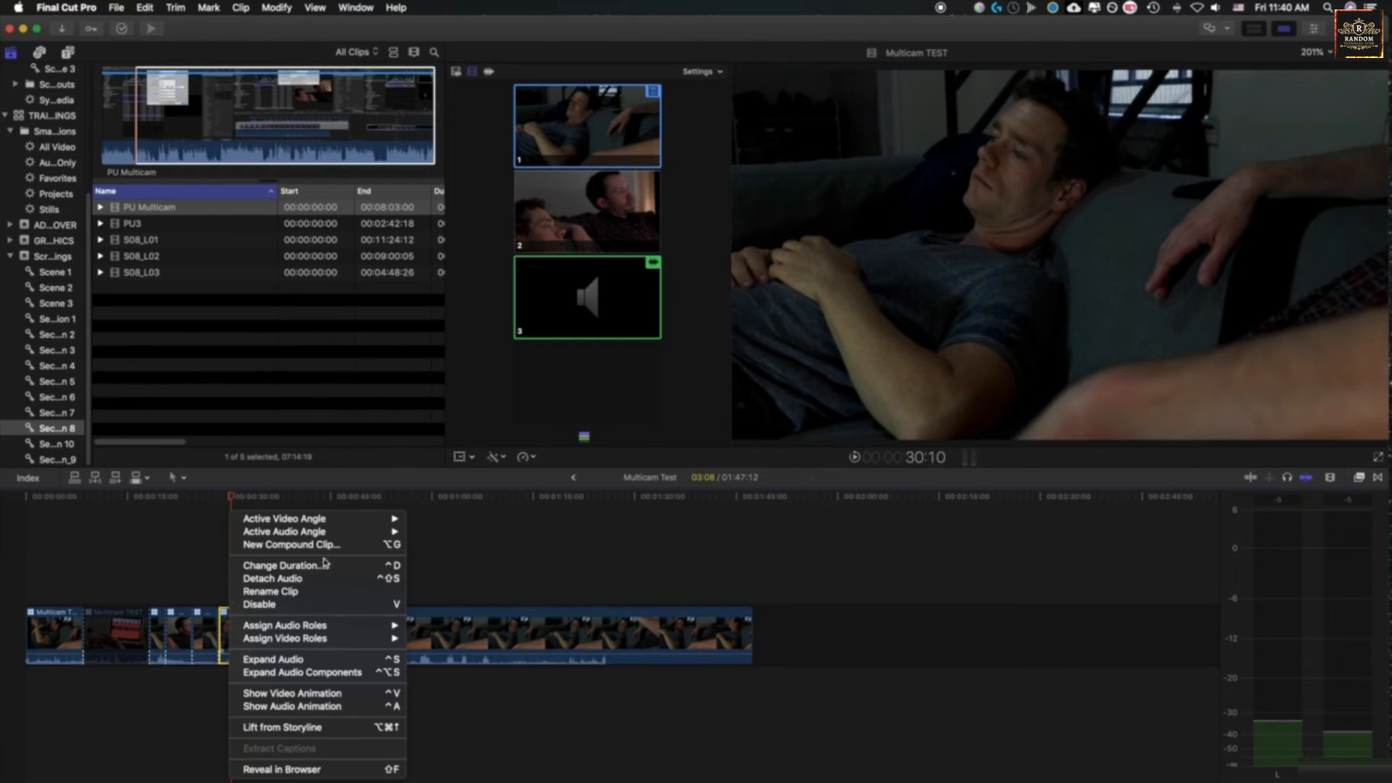
{"action": "left_click", "coordinate": [424, 532]}
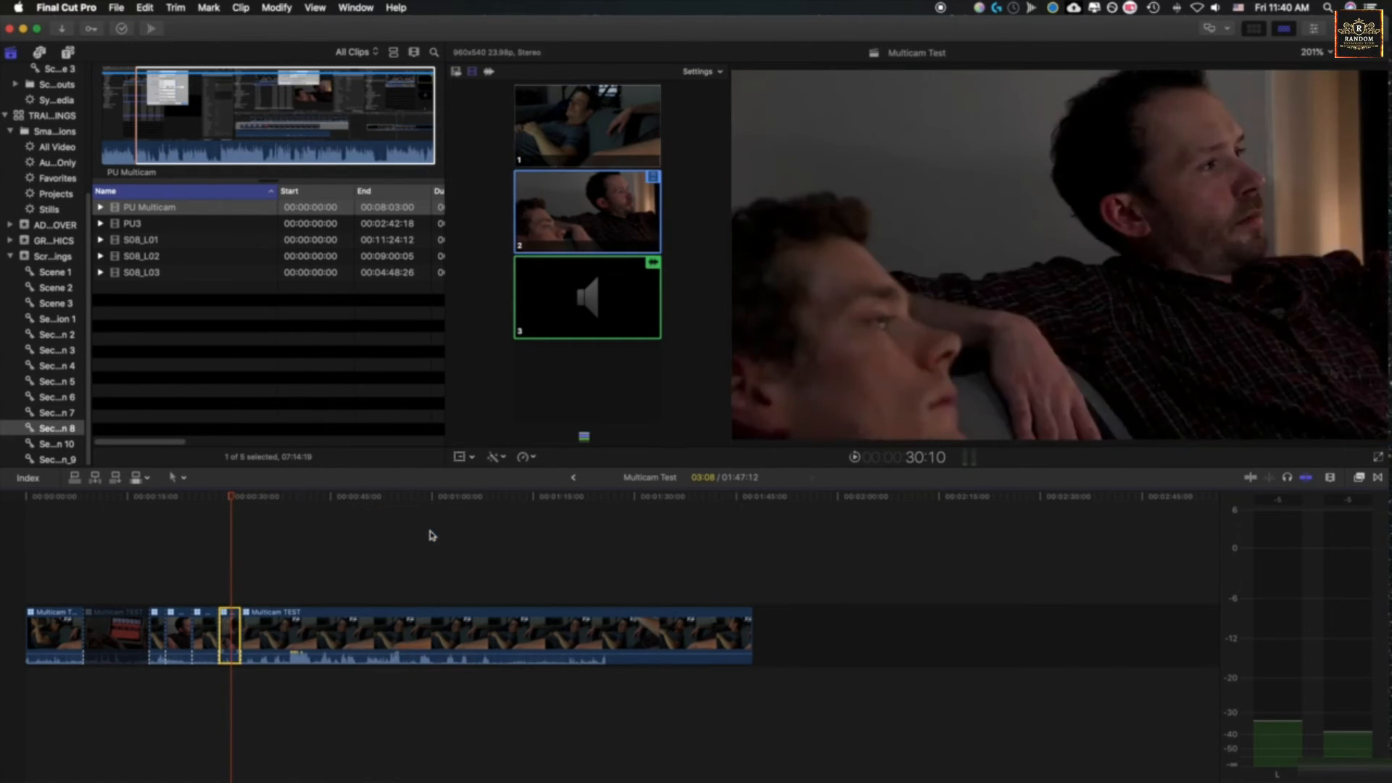
{"action": "right_click", "coordinate": [233, 623]}
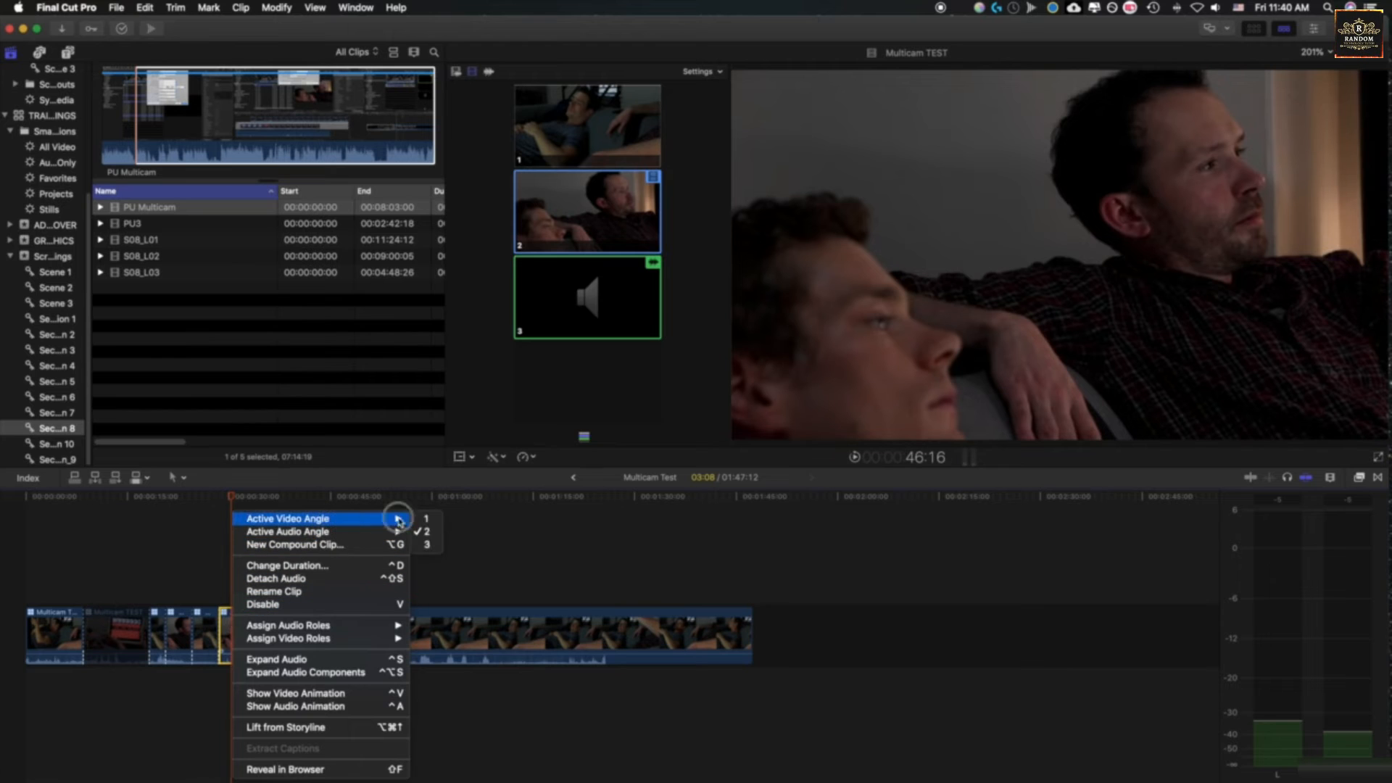
{"action": "left_click", "coordinate": [424, 519]}
Roll the cut at the start of that short clip slightly later and park the playhead just after it
{"action": "key", "text": "super+equal"}
{"action": "key", "text": "super+equal"}
{"action": "key", "text": "super+equal"}
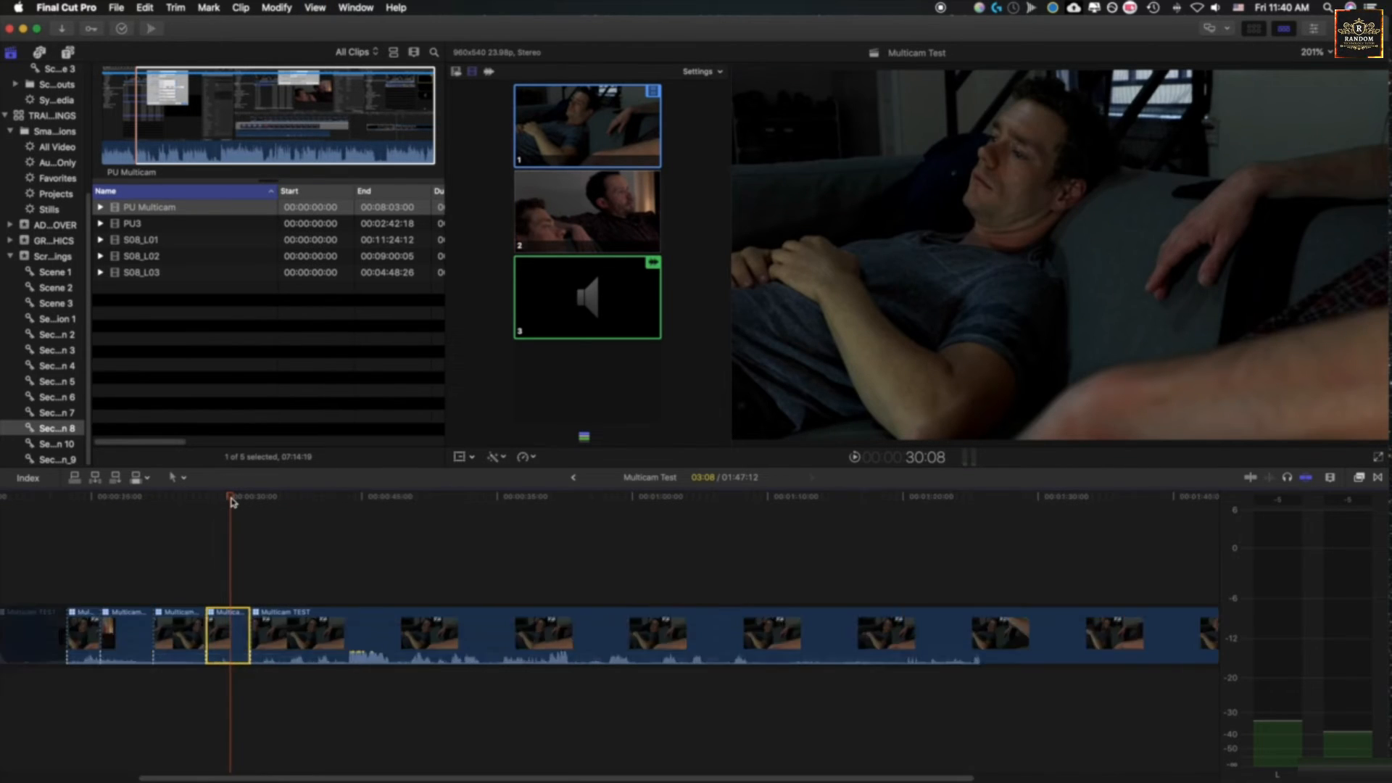
{"action": "scroll", "coordinate": [294, 628], "scroll_direction": "left", "scroll_amount": 4}
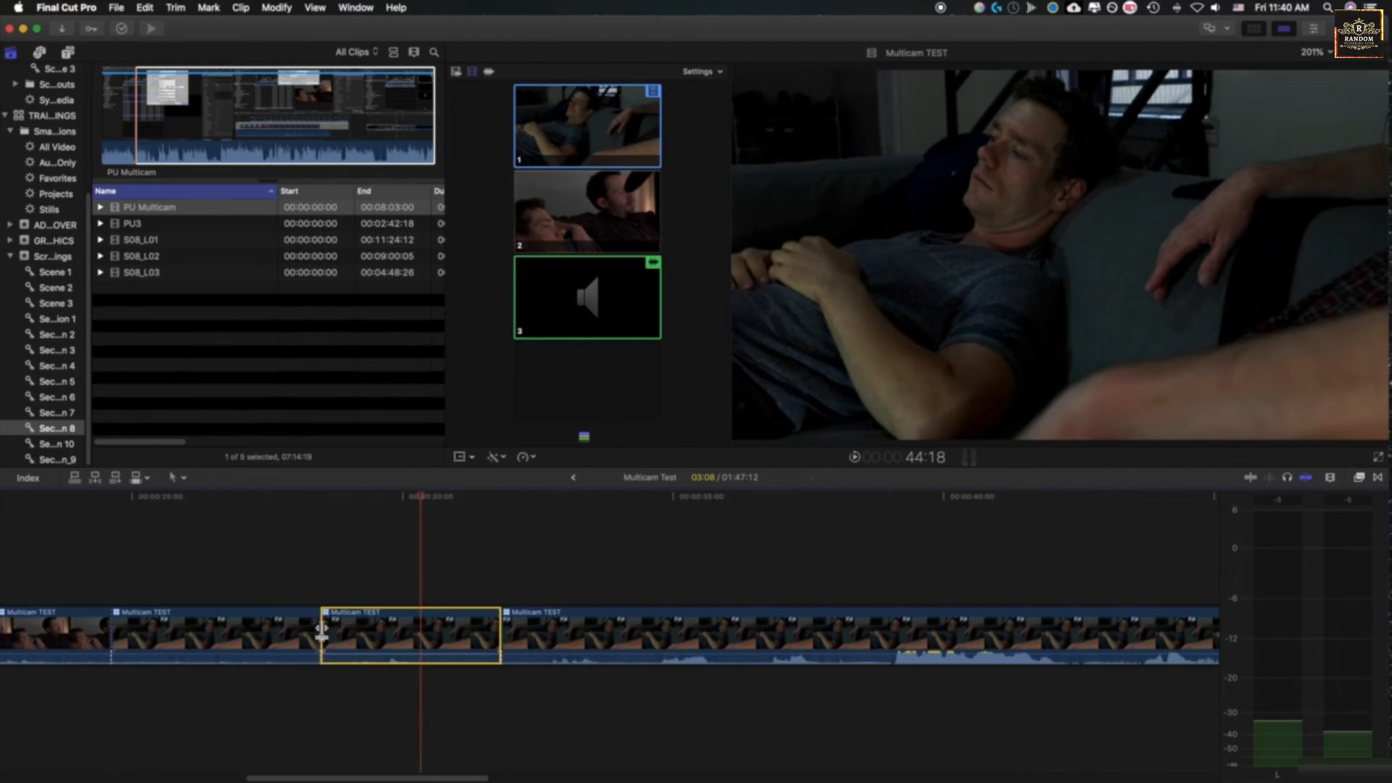
{"action": "mouse_move", "coordinate": [322, 627]}
{"action": "left_mouse_down"}
{"action": "mouse_move", "coordinate": [280, 631]}
{"action": "mouse_move", "coordinate": [382, 631]}
{"action": "mouse_move", "coordinate": [302, 624]}
{"action": "mouse_move", "coordinate": [345, 623]}
{"action": "left_mouse_up"}
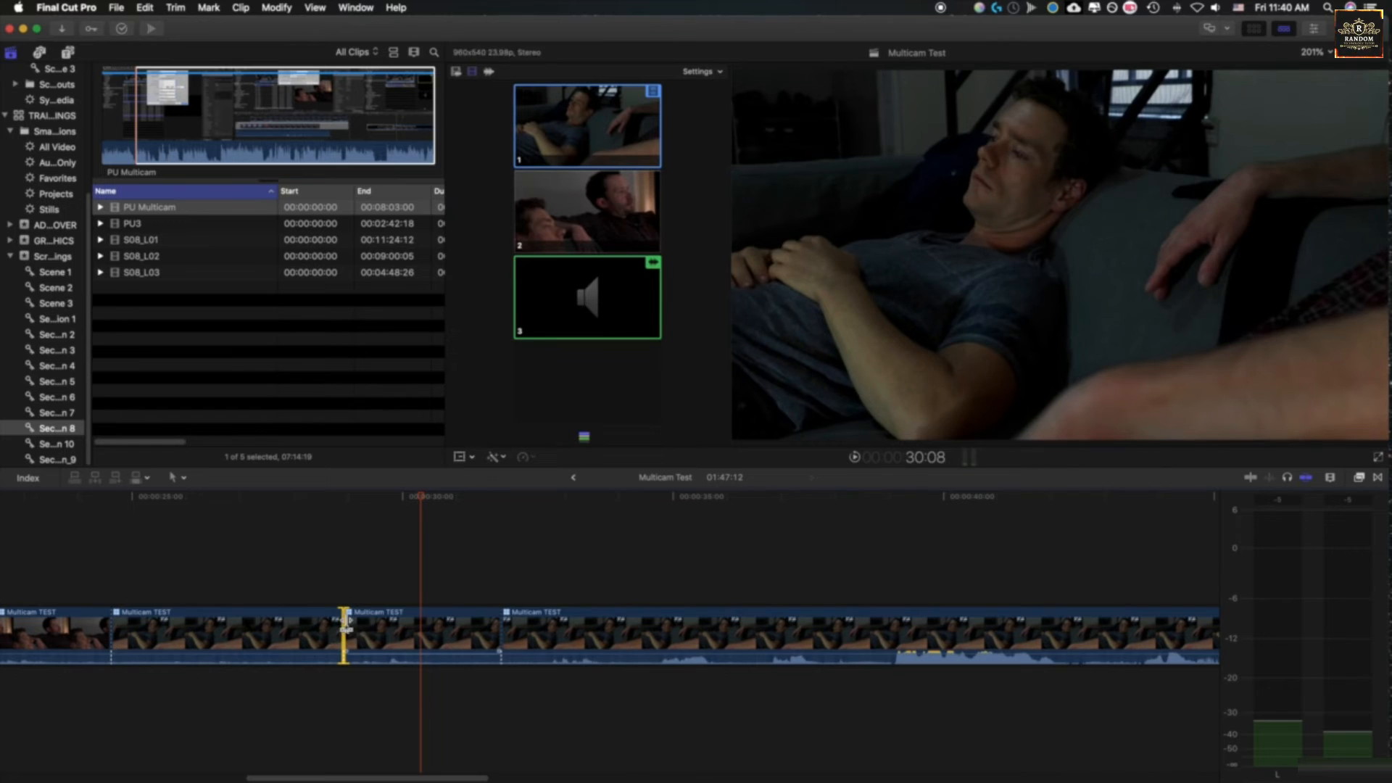
{"action": "left_click", "coordinate": [355, 576]}
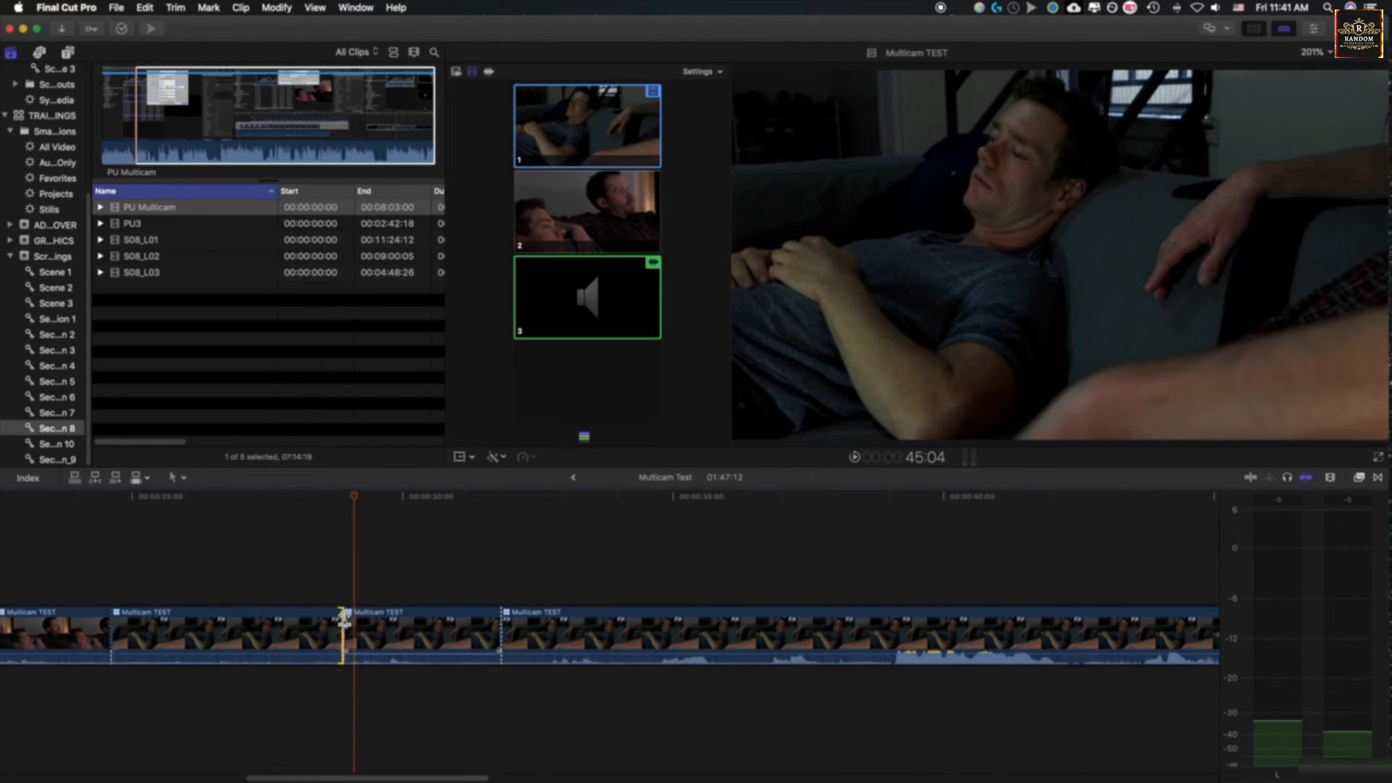
Switch the active video angle of the short clip at about 30 seconds to 2, park the playhead inside it and select its starting cut
{"action": "right_click", "coordinate": [380, 625]}
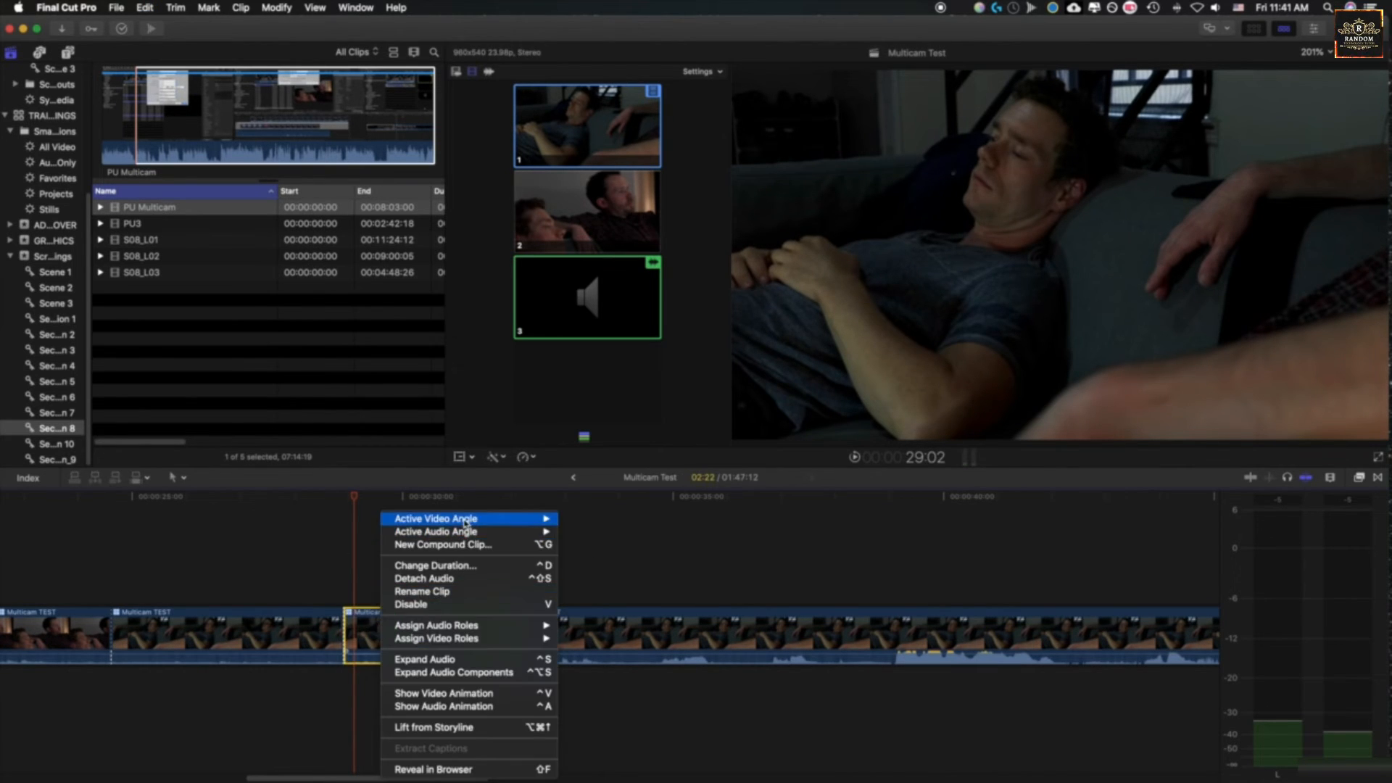
{"action": "left_click", "coordinate": [582, 534]}
{"action": "mouse_move", "coordinate": [354, 496]}
{"action": "left_mouse_down"}
{"action": "mouse_move", "coordinate": [302, 497]}
{"action": "mouse_move", "coordinate": [380, 500]}
{"action": "left_mouse_up"}
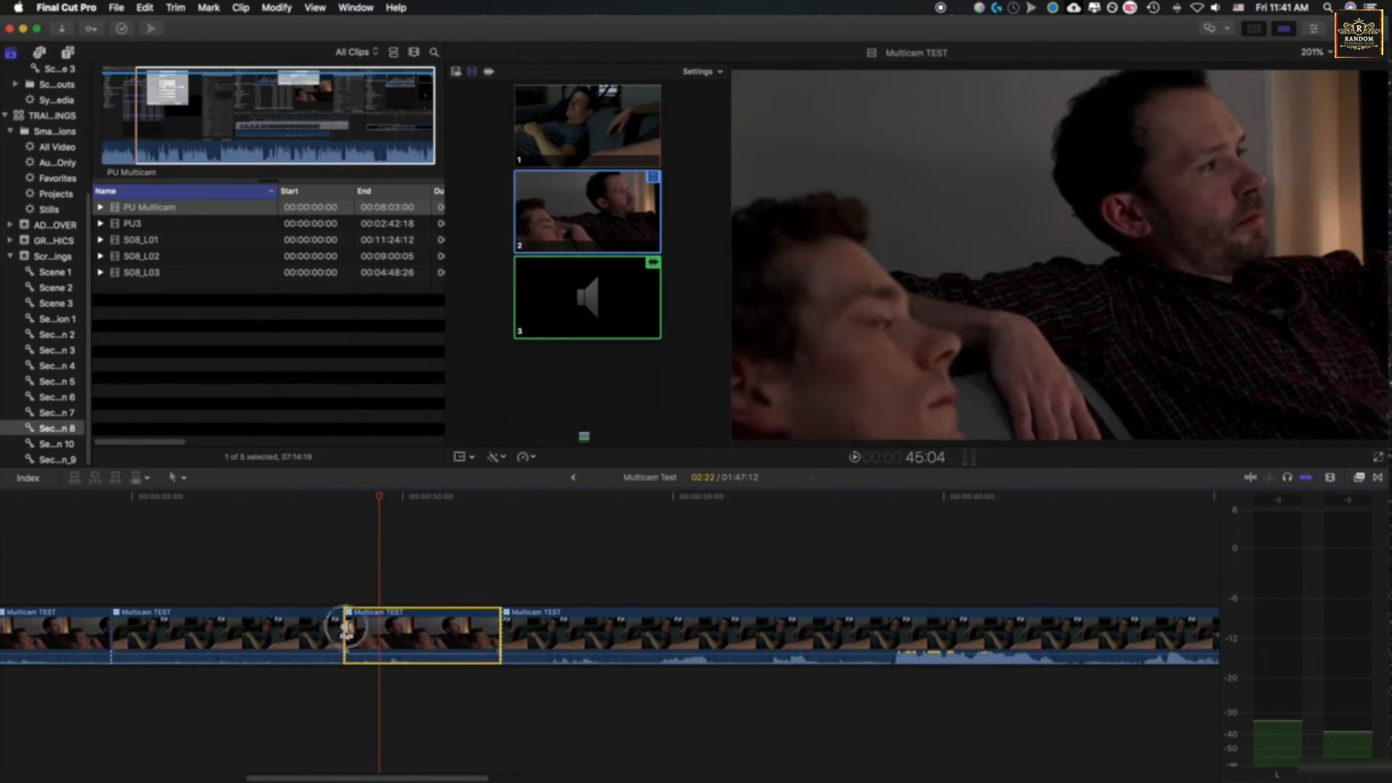
{"action": "left_click", "coordinate": [344, 628]}
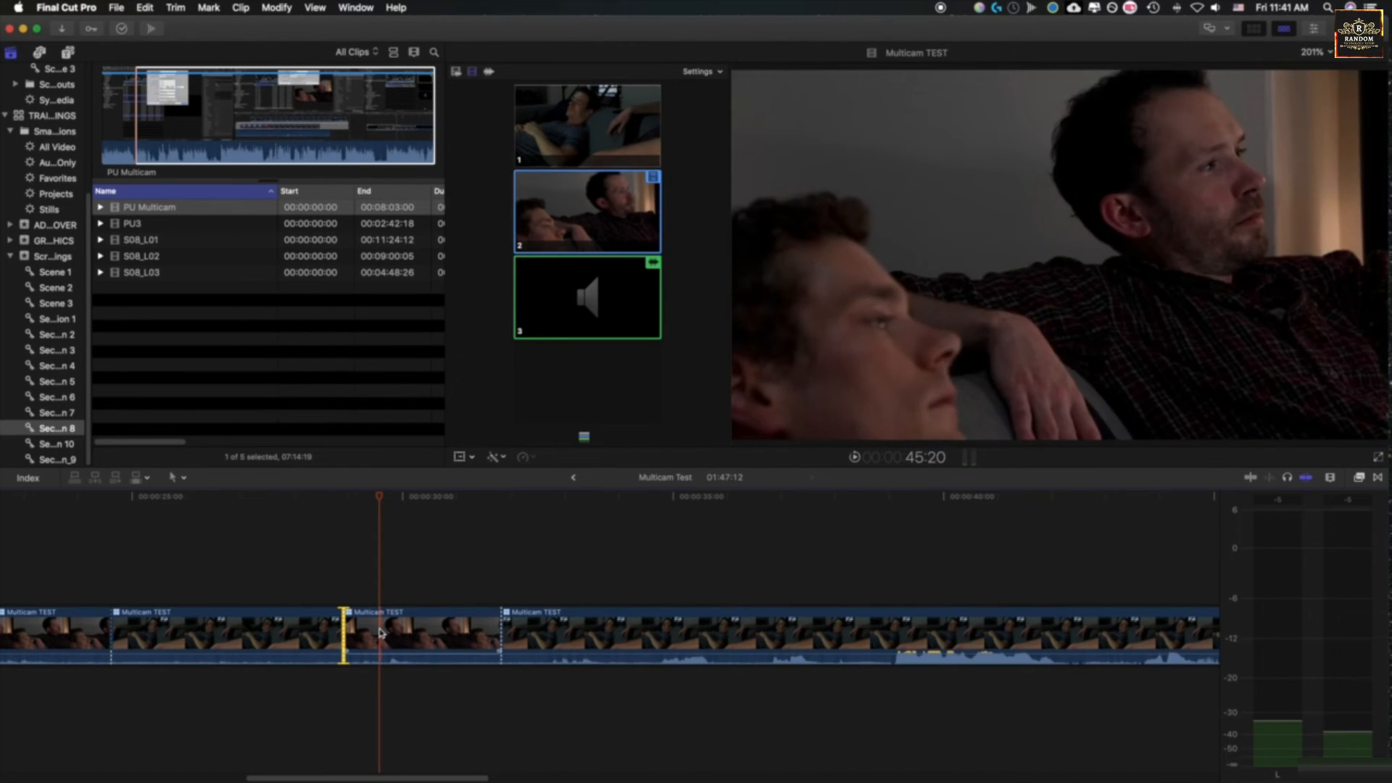
{"action": "key", "text": "alt+1"}
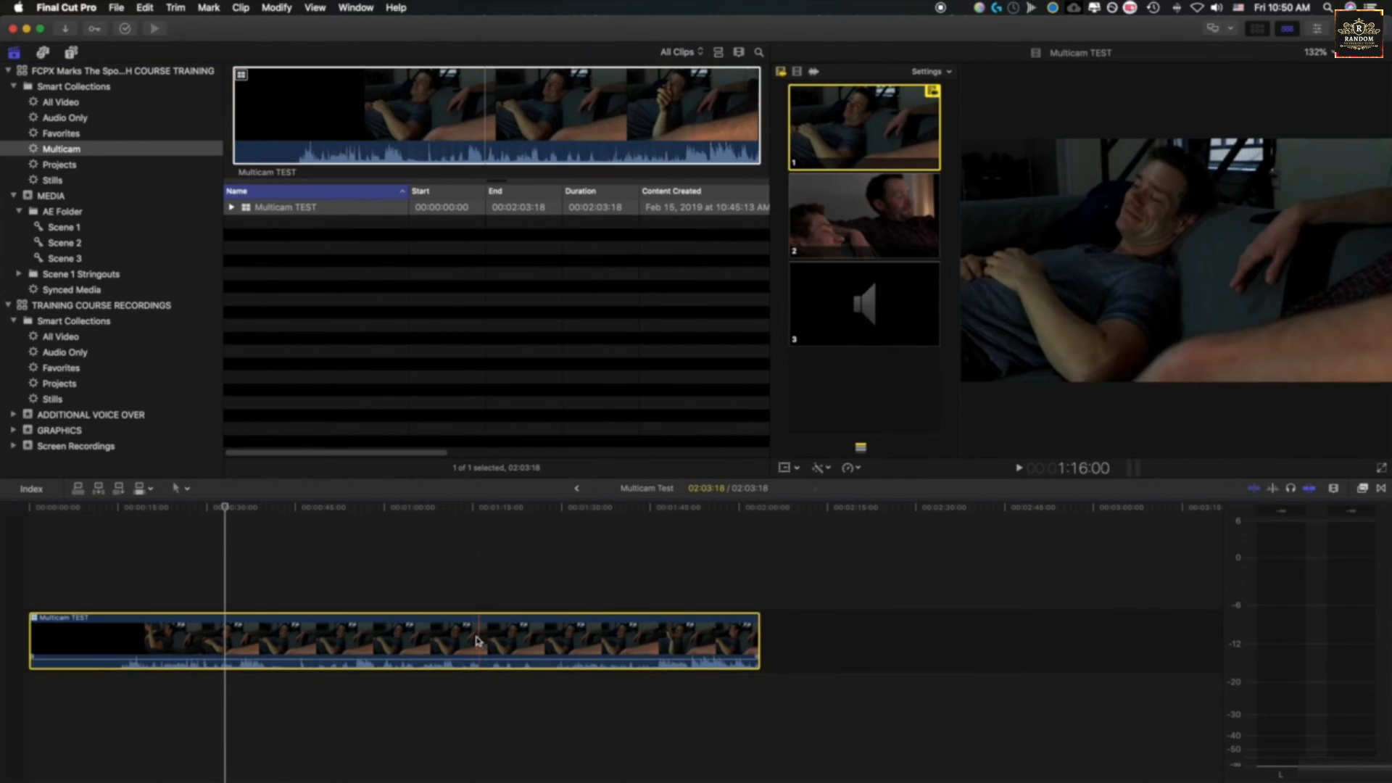
Delete the Multicam TEST clip from the timeline and select the Multicam TEST clip in the browser
{"action": "left_click", "coordinate": [678, 622]}
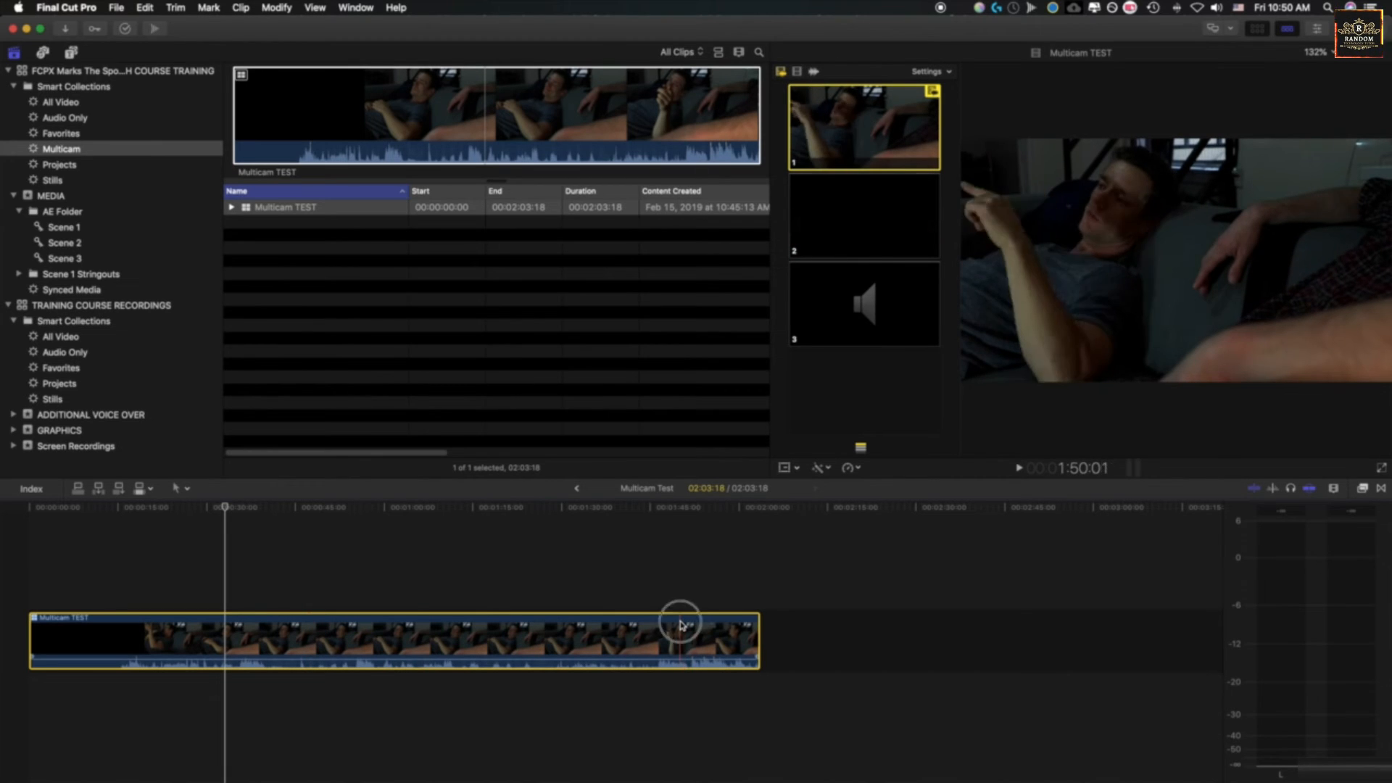
{"action": "key", "text": "Delete"}
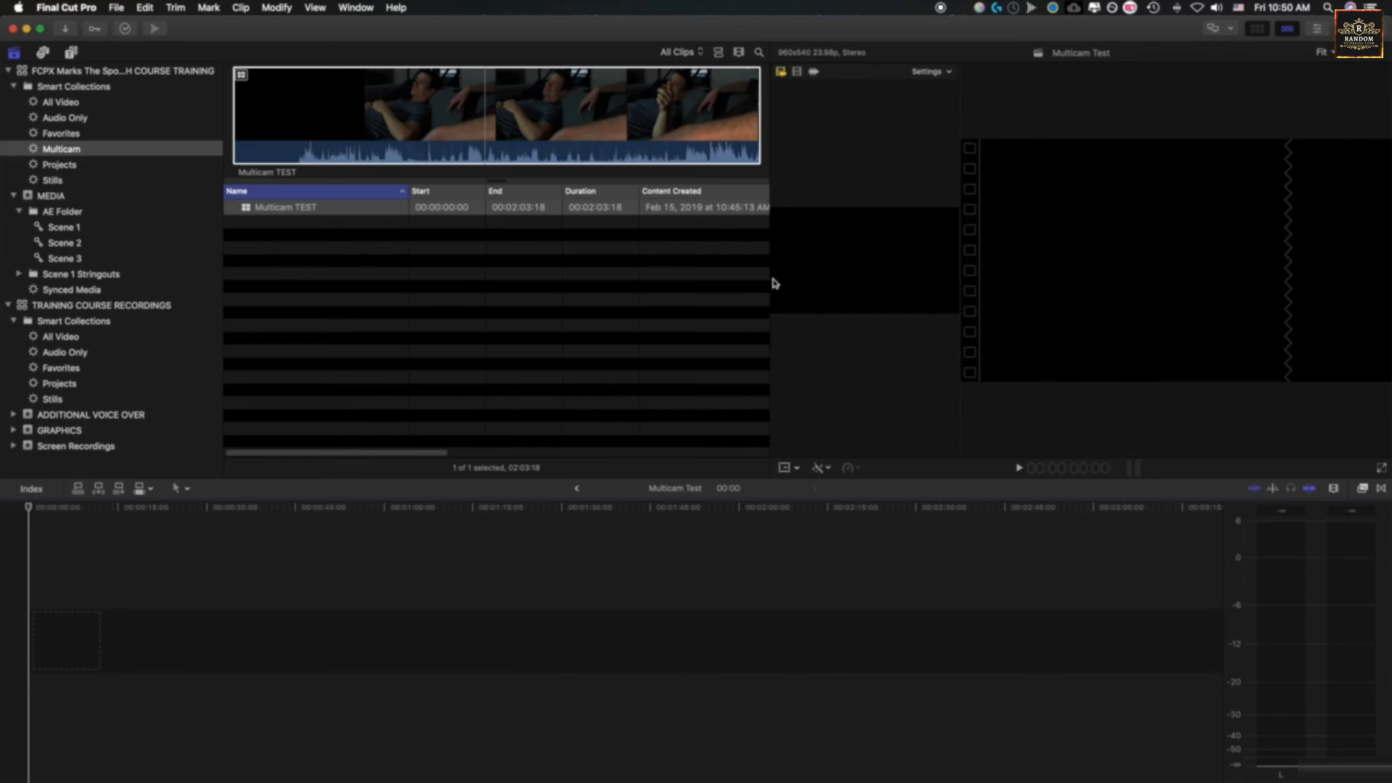
{"action": "left_click", "coordinate": [247, 212]}
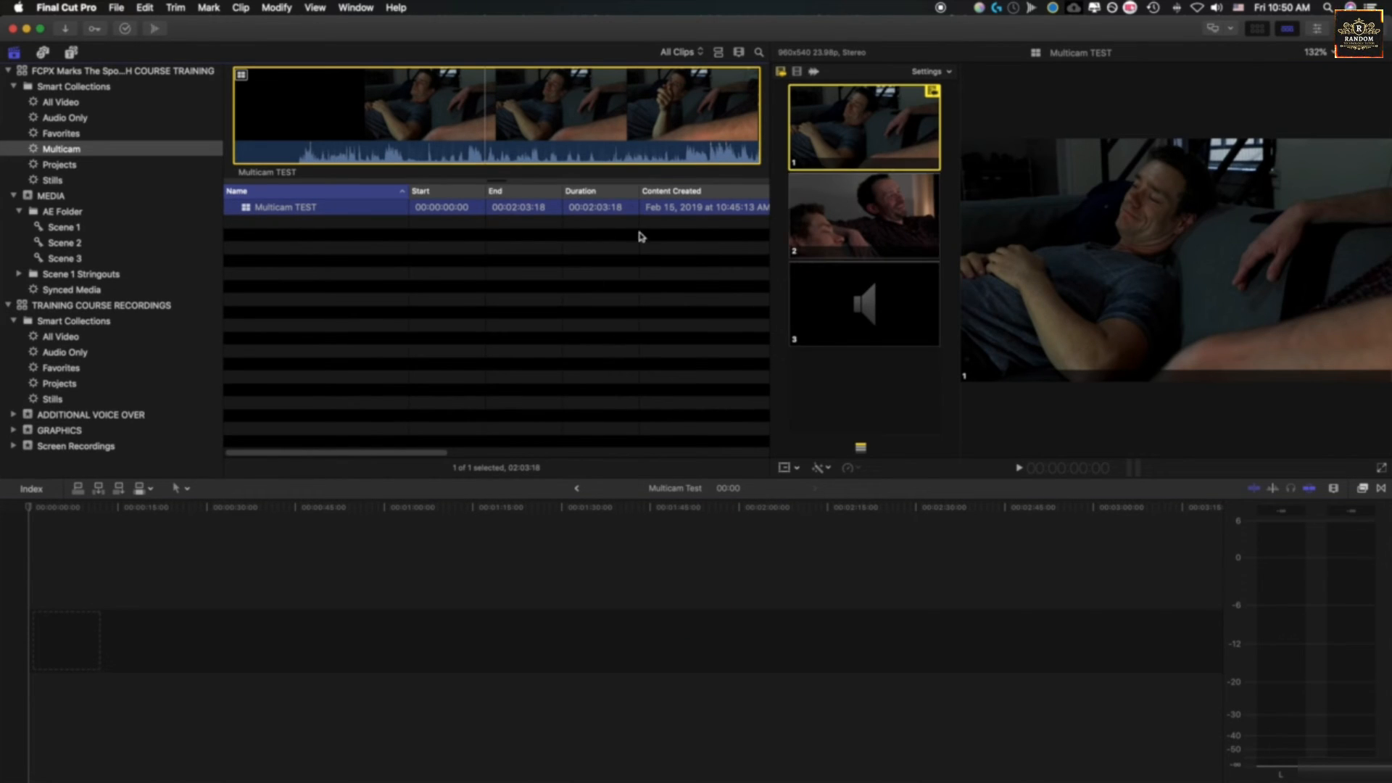
{"action": "left_click", "coordinate": [730, 617]}
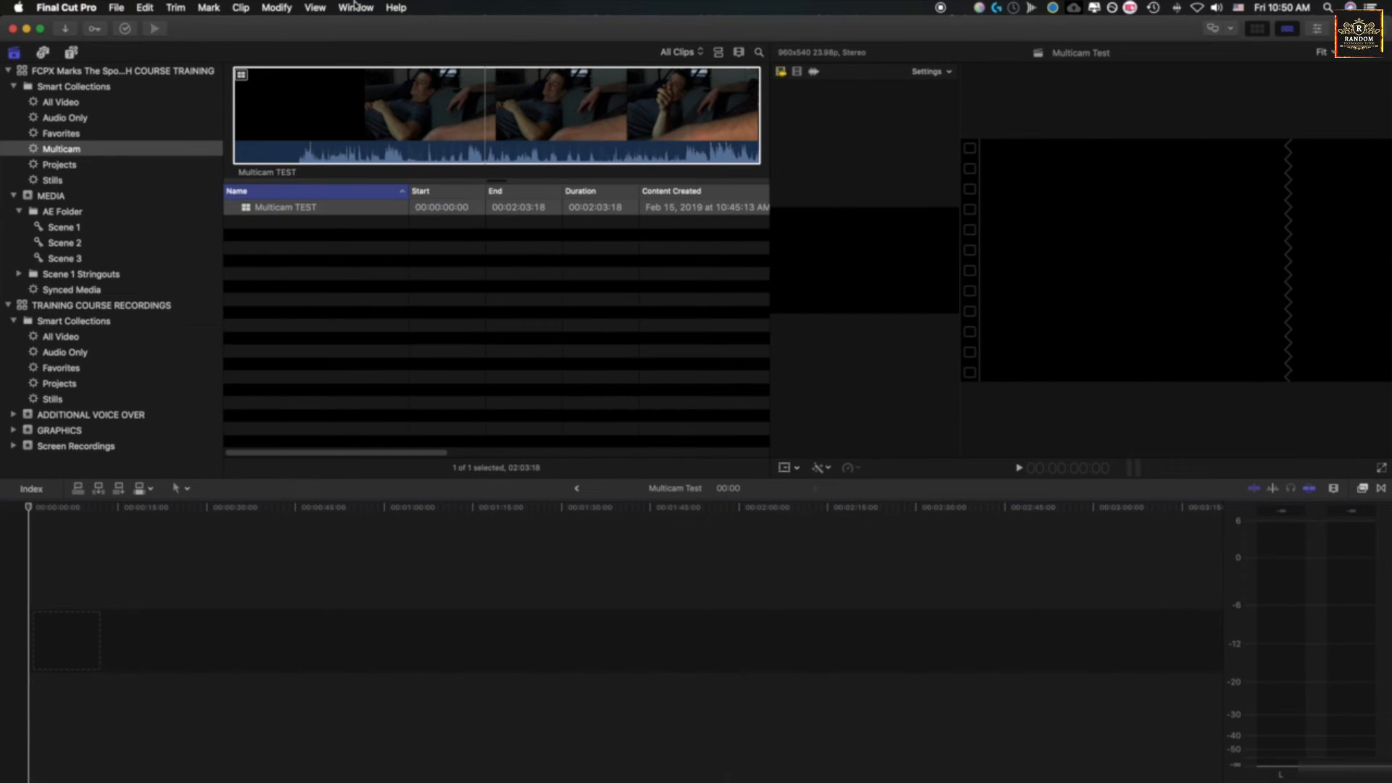
Show the Event Viewer in the workspace
{"action": "left_click", "coordinate": [355, 7]}
{"action": "mouse_move", "coordinate": [435, 78]}
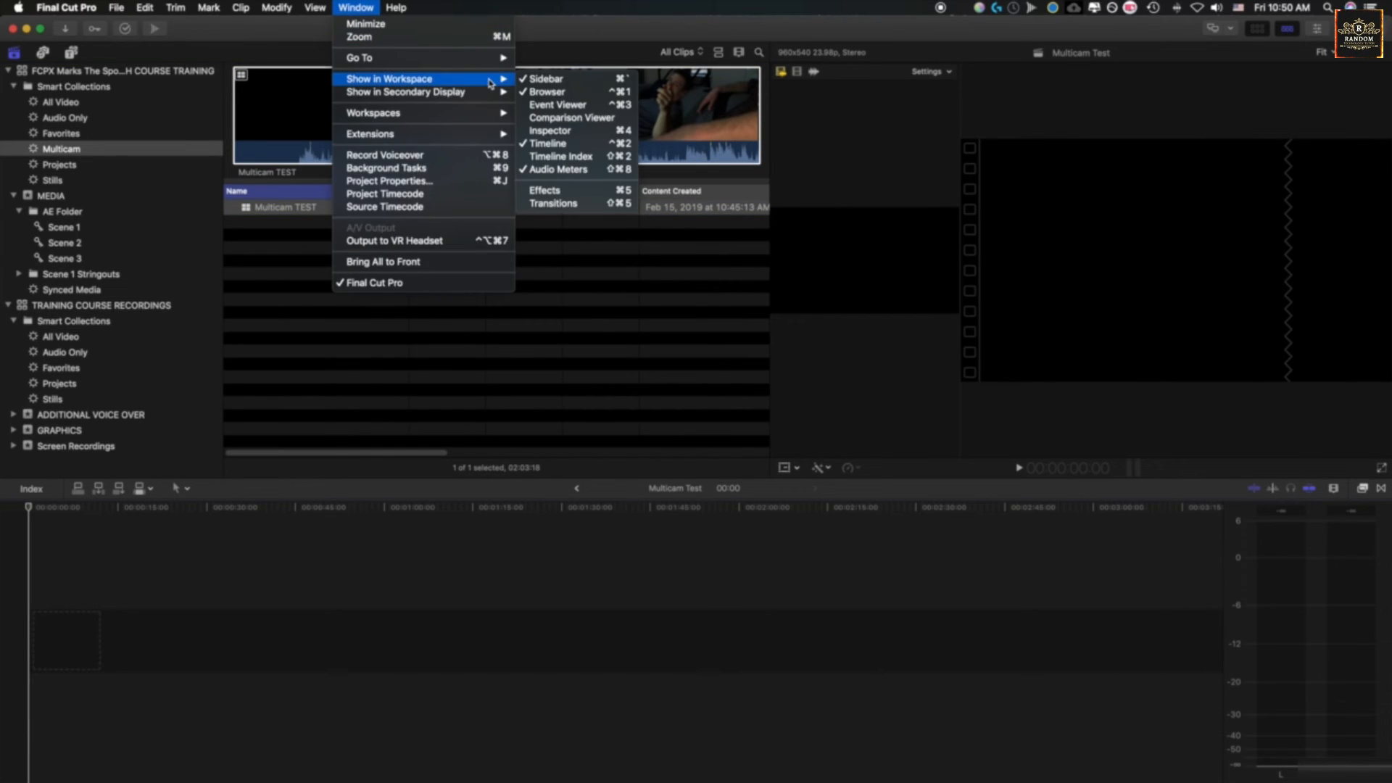
{"action": "left_click", "coordinate": [580, 108]}
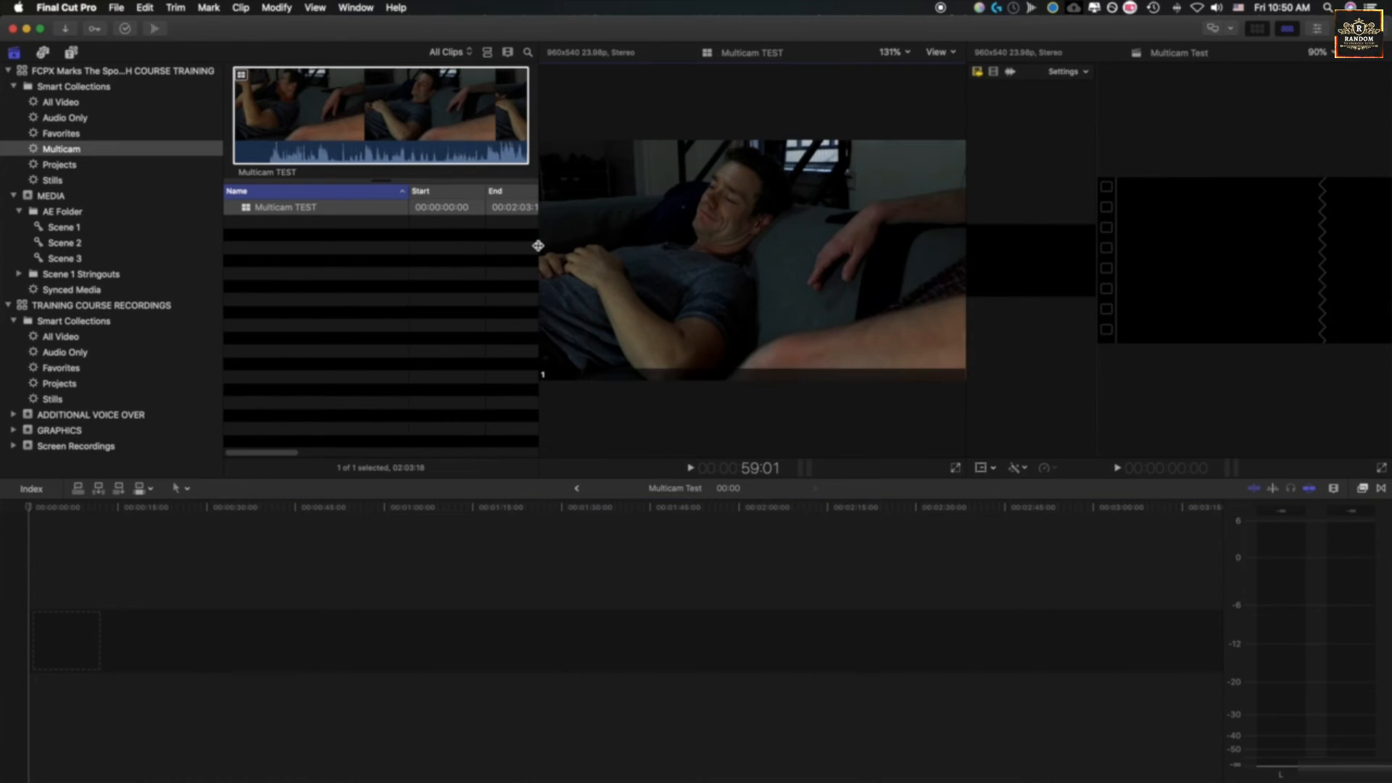
Hide the angles in the project viewer and show them in the Event Viewer
{"action": "left_click", "coordinate": [1361, 52]}
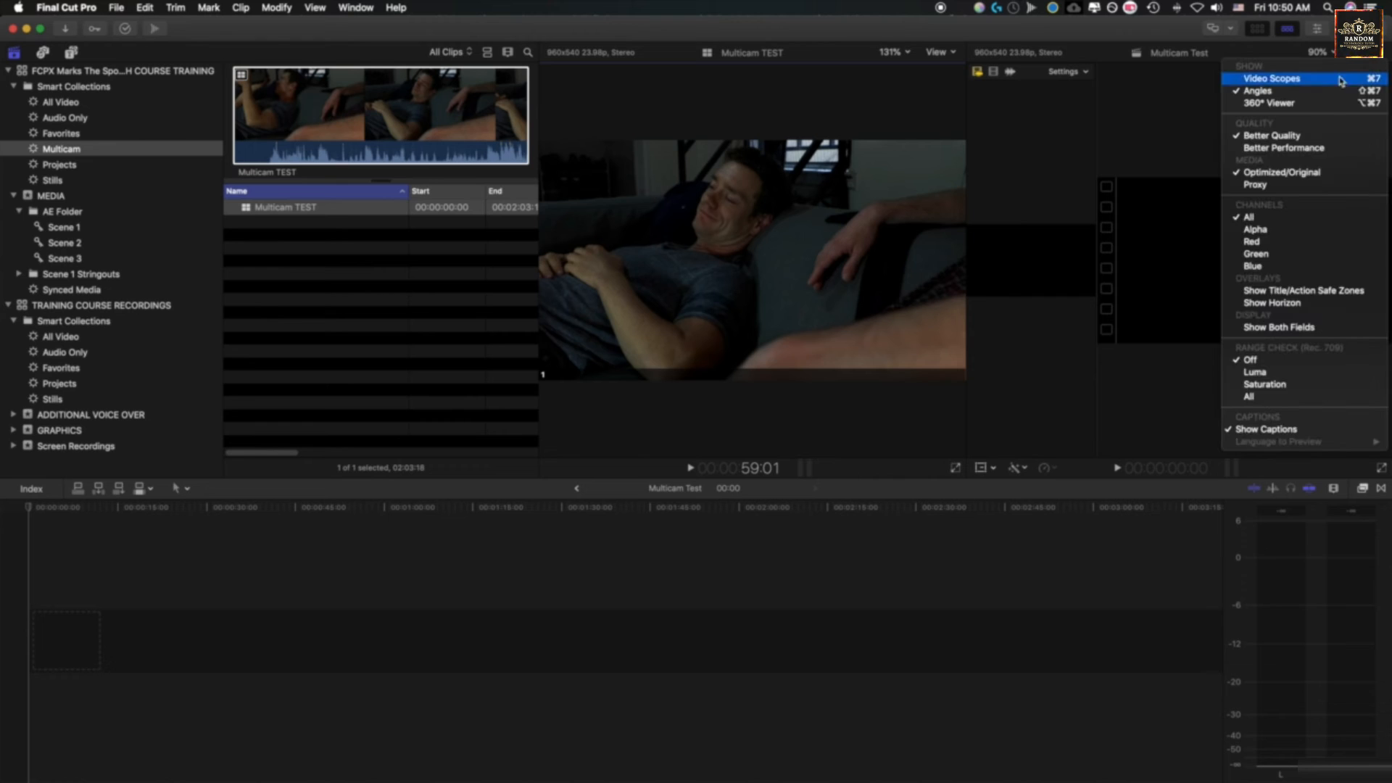
{"action": "left_click", "coordinate": [1331, 92]}
{"action": "left_click", "coordinate": [942, 52]}
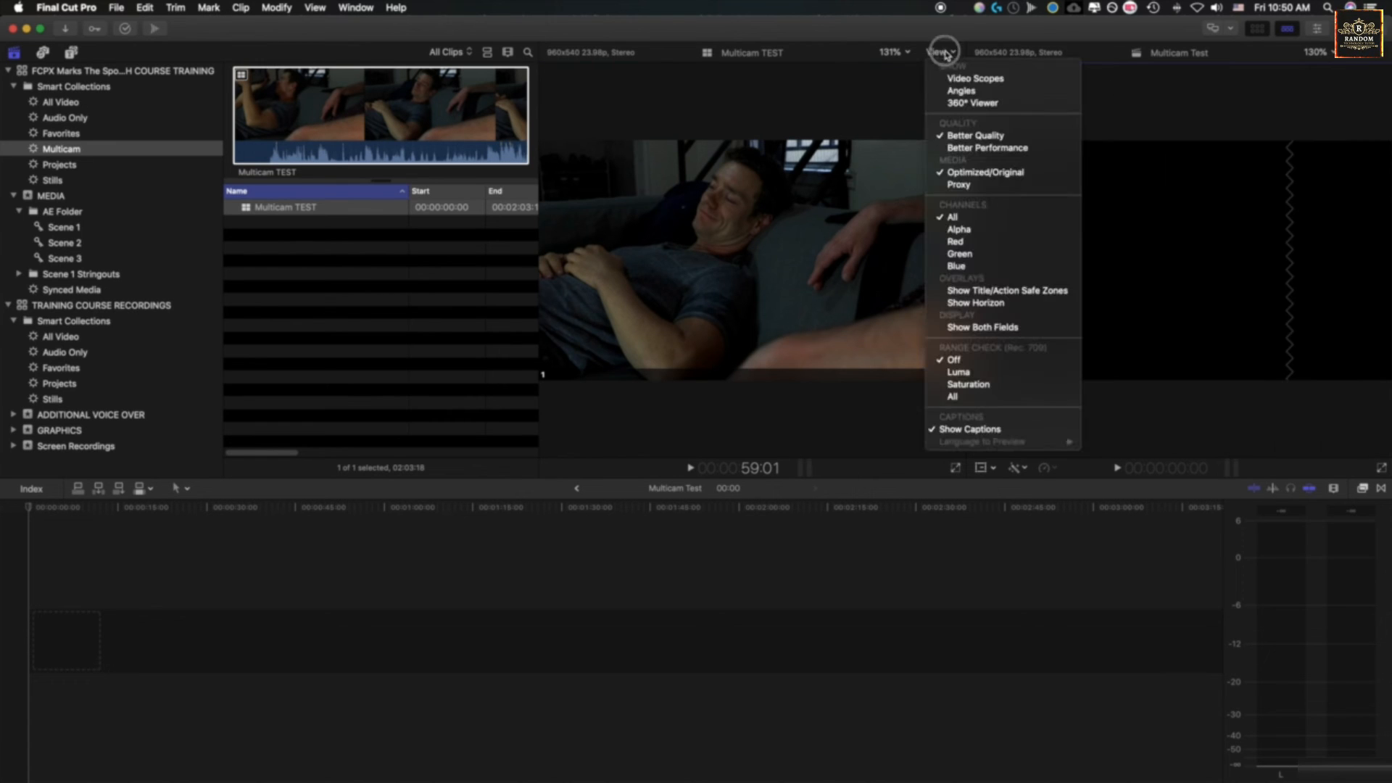
{"action": "left_click", "coordinate": [975, 92]}
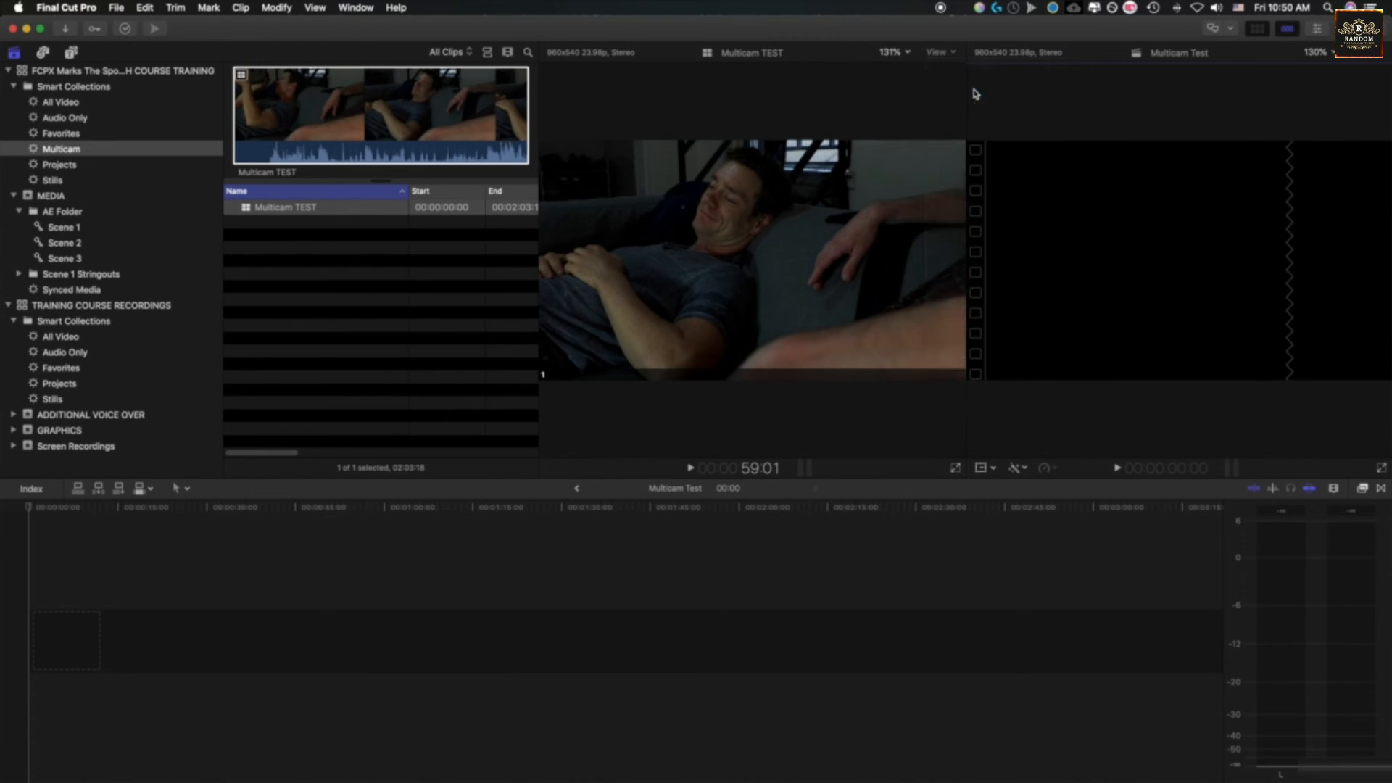
Switch the browser clip's active angle back and forth between 2 and 1 in the Event Viewer
{"action": "left_click", "coordinate": [656, 197]}
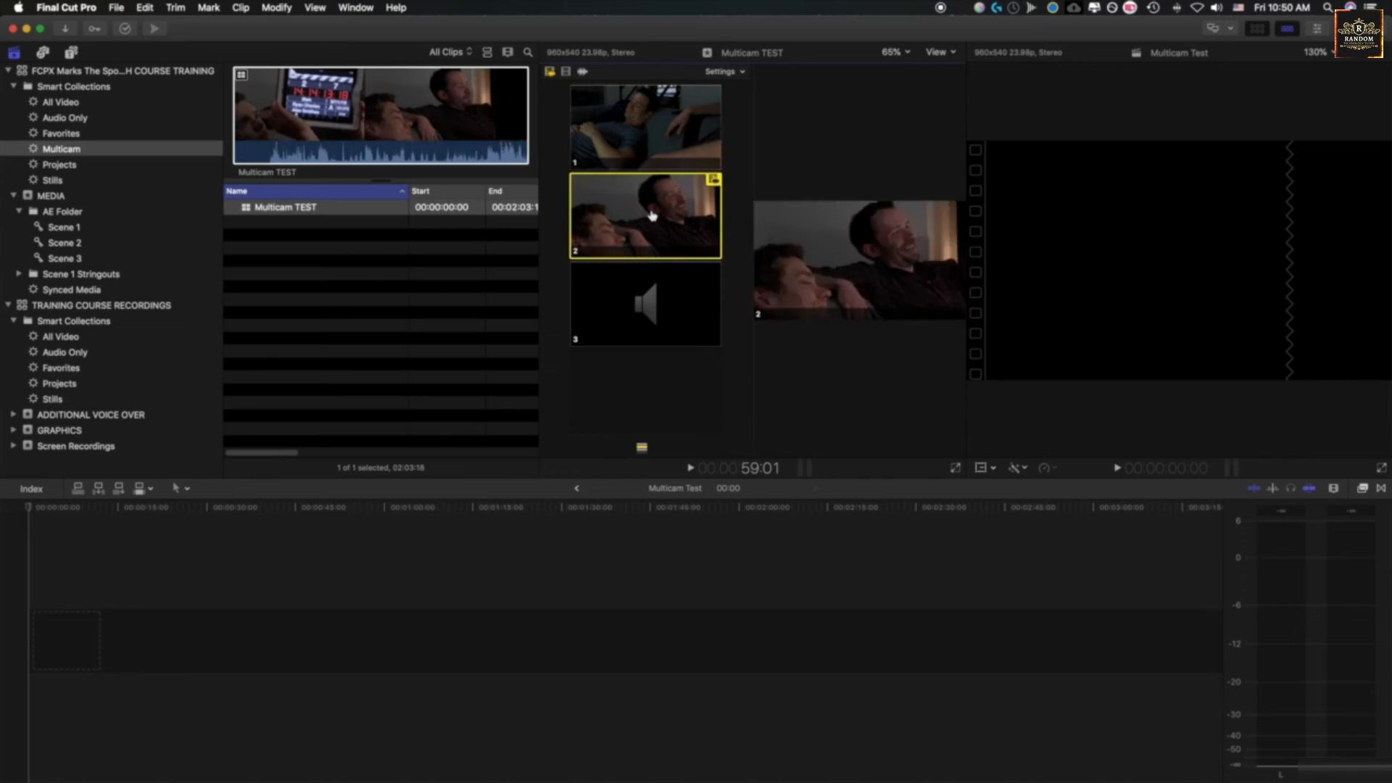
{"action": "left_click", "coordinate": [666, 134]}
{"action": "left_click", "coordinate": [659, 223]}
{"action": "left_click", "coordinate": [671, 125]}
{"action": "left_click", "coordinate": [674, 201]}
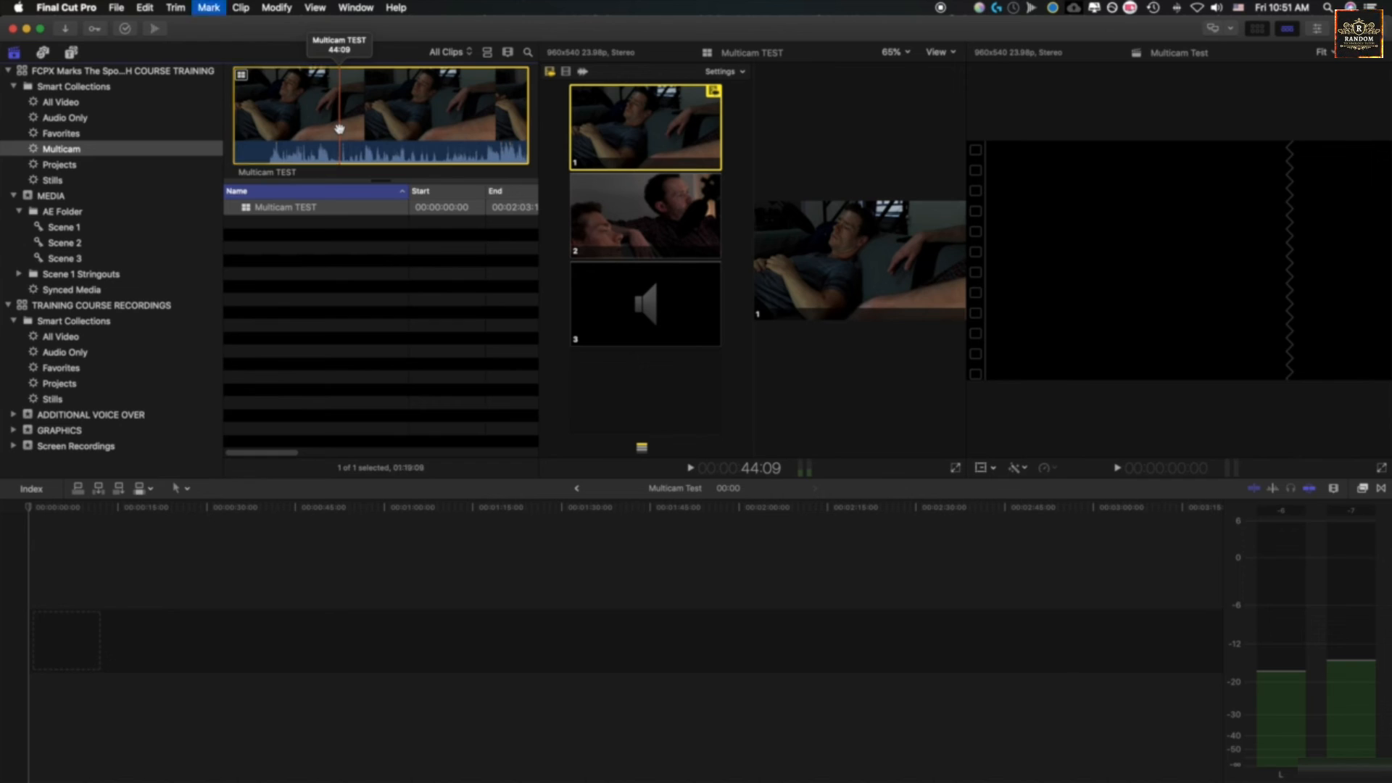
Mark an 8:15 range starting at 44:09 in the browser clip, try appending it to the timeline with angle 2 and undo the append
{"action": "key", "text": "space"}
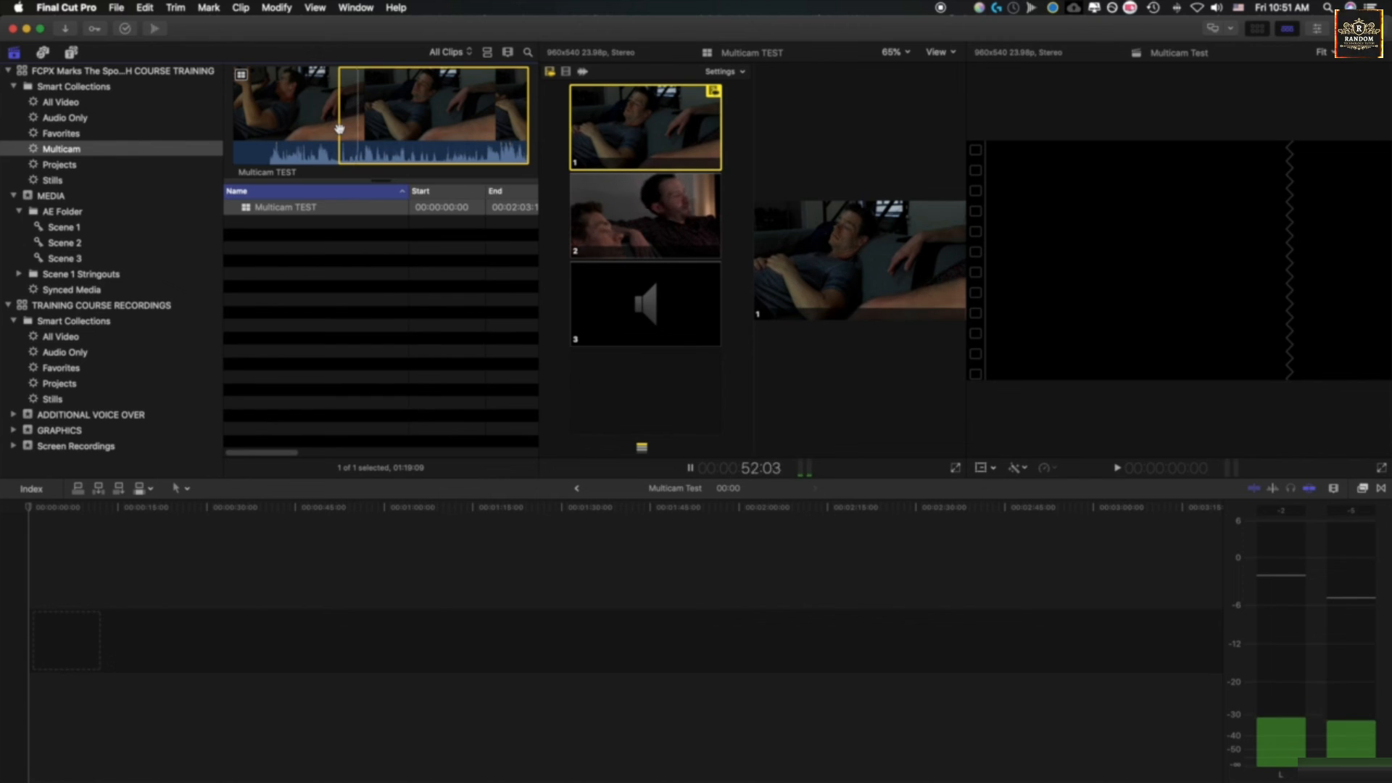
{"action": "left_click_drag", "start_coordinate": [339, 128], "coordinate": [363, 127]}
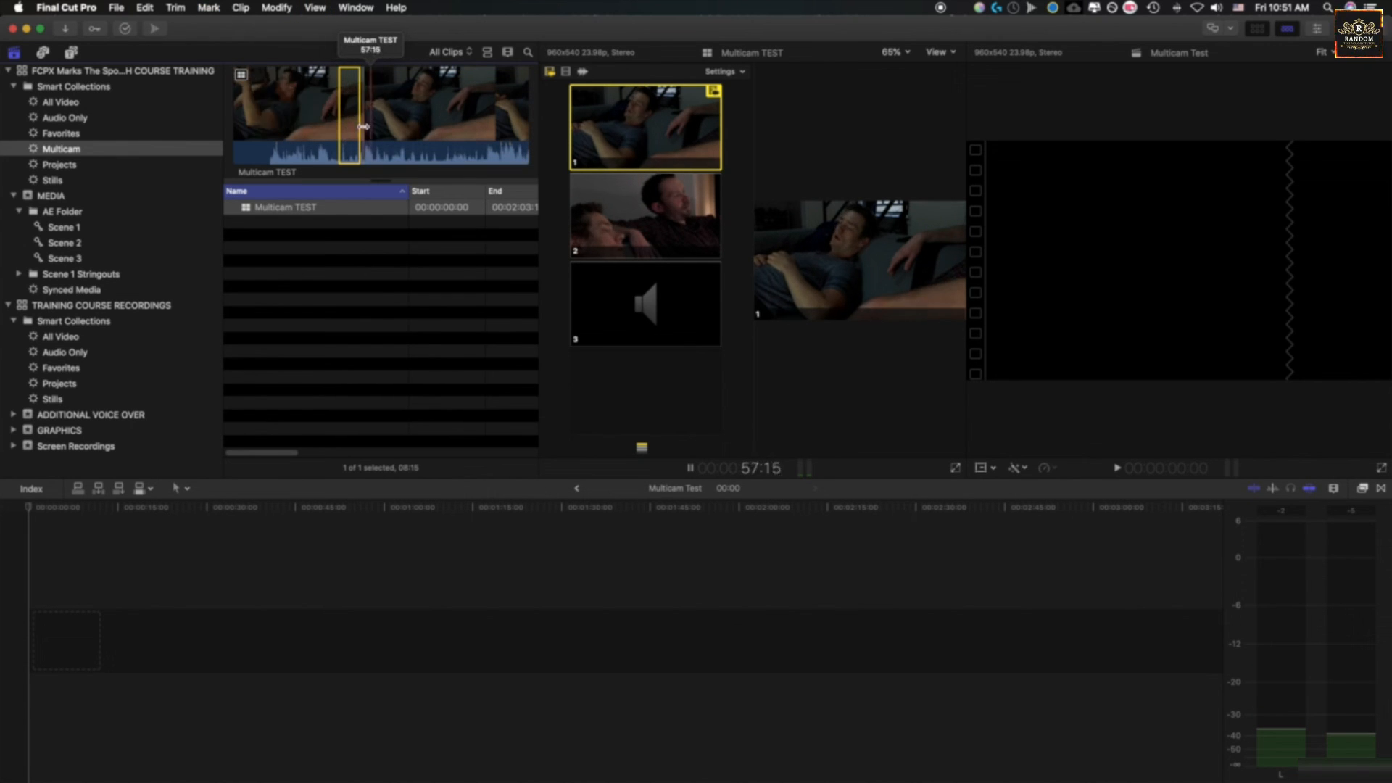
{"action": "left_click", "coordinate": [626, 196]}
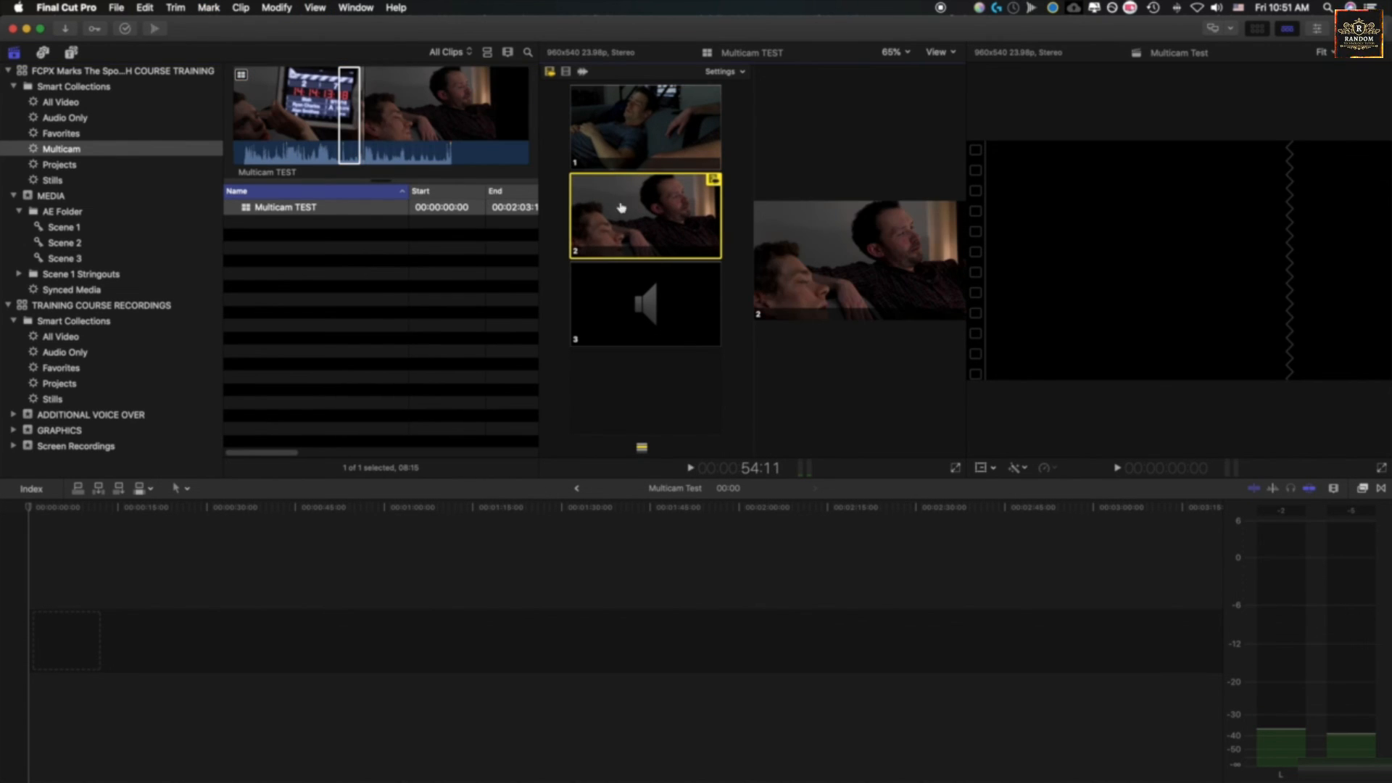
{"action": "key", "text": "e"}
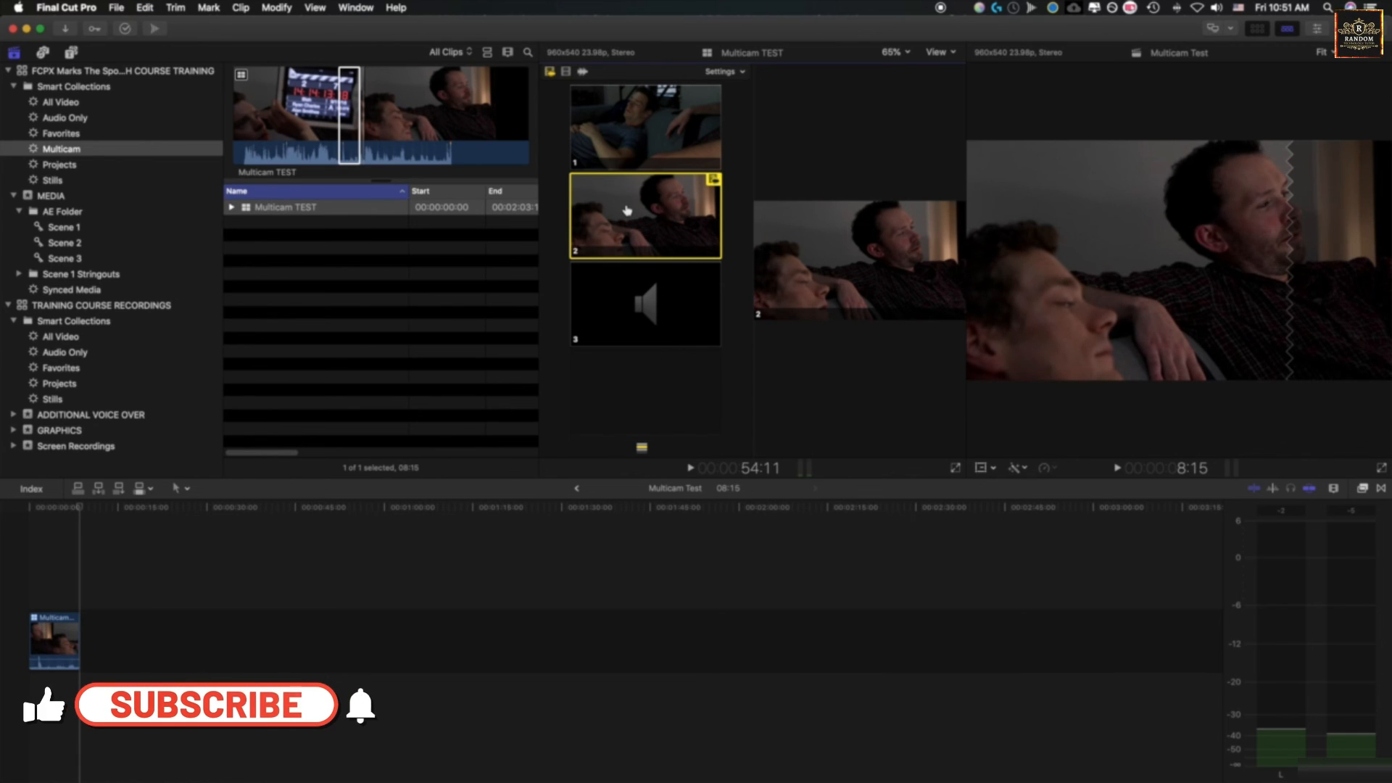
{"action": "key", "text": "super+z"}
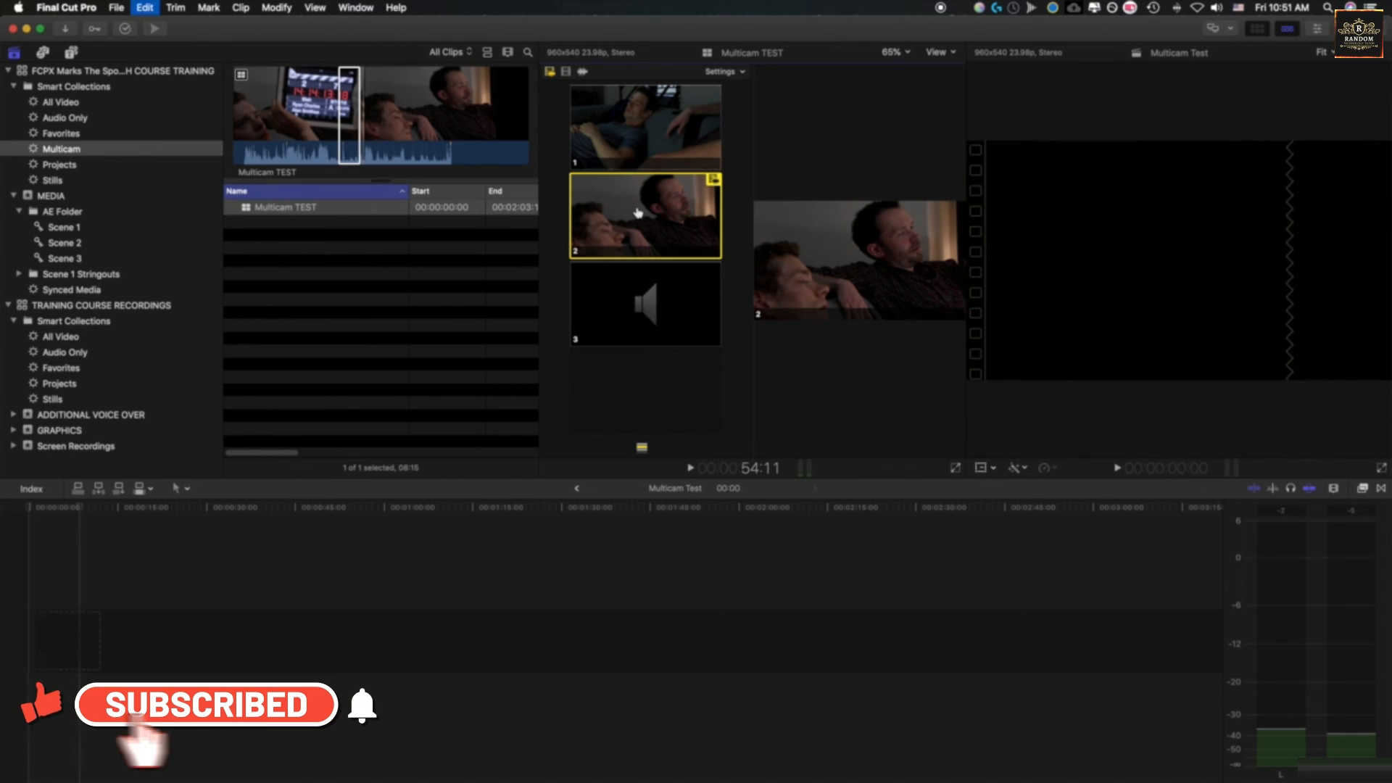
Try appending the marked range to the empty timeline with angle 1 and again with angle 3, undoing each append
{"action": "left_click", "coordinate": [635, 135]}
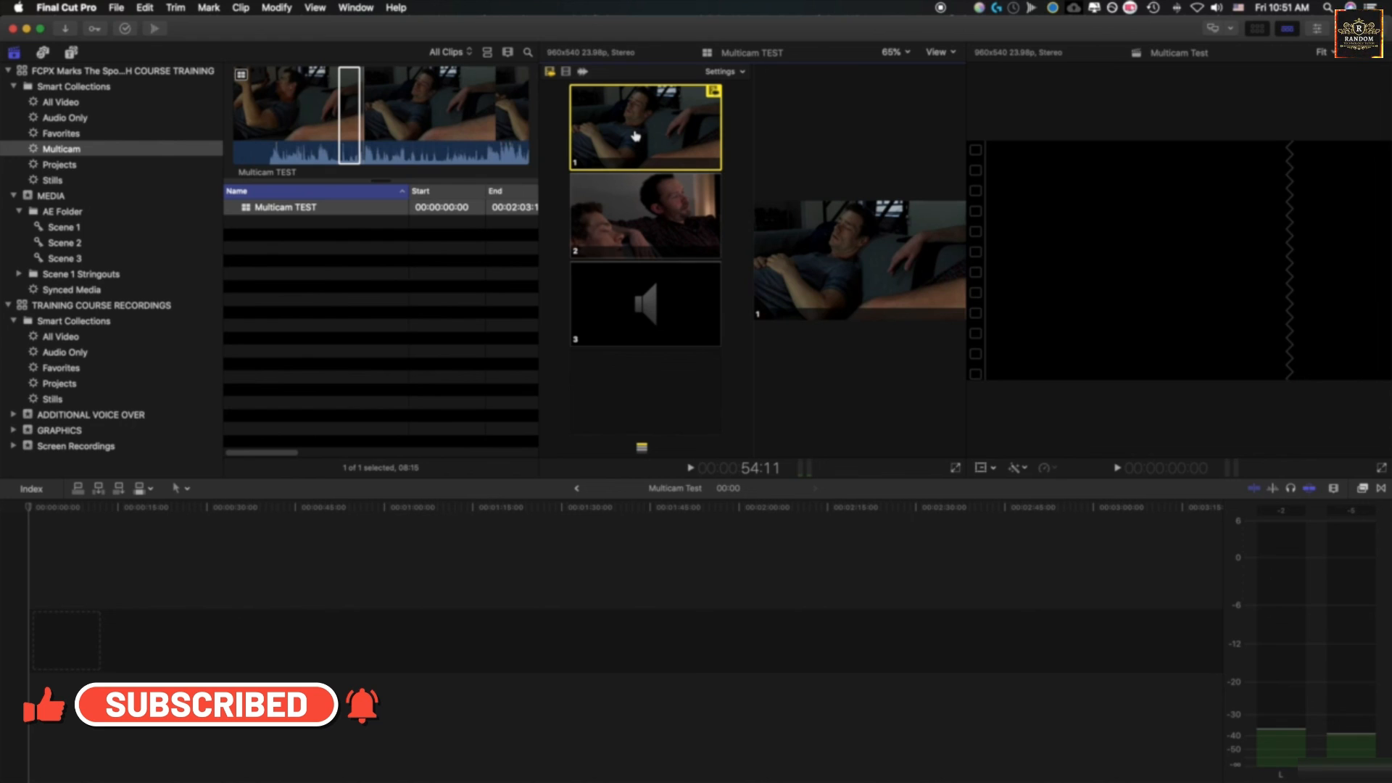
{"action": "key", "text": "e"}
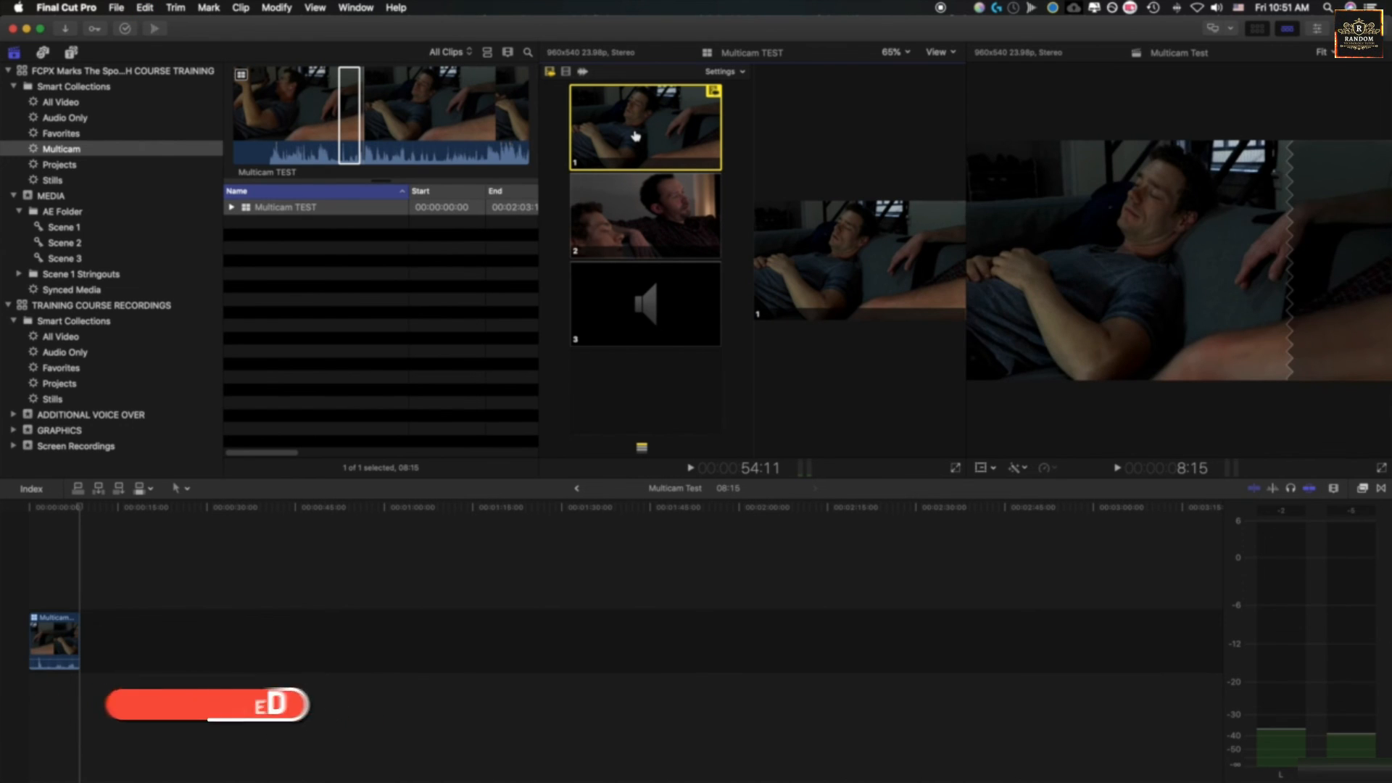
{"action": "key", "text": "super+z"}
{"action": "left_click", "coordinate": [650, 312]}
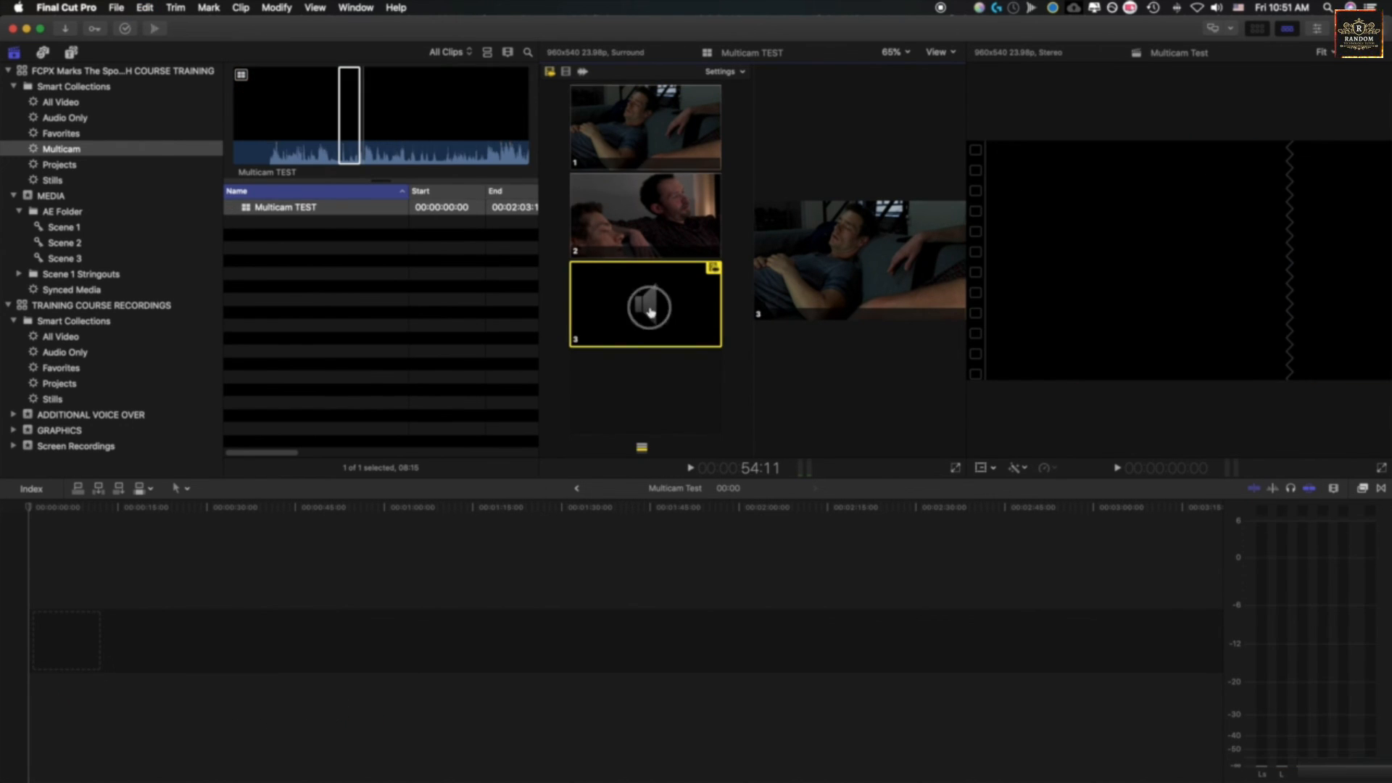
{"action": "key", "text": "e"}
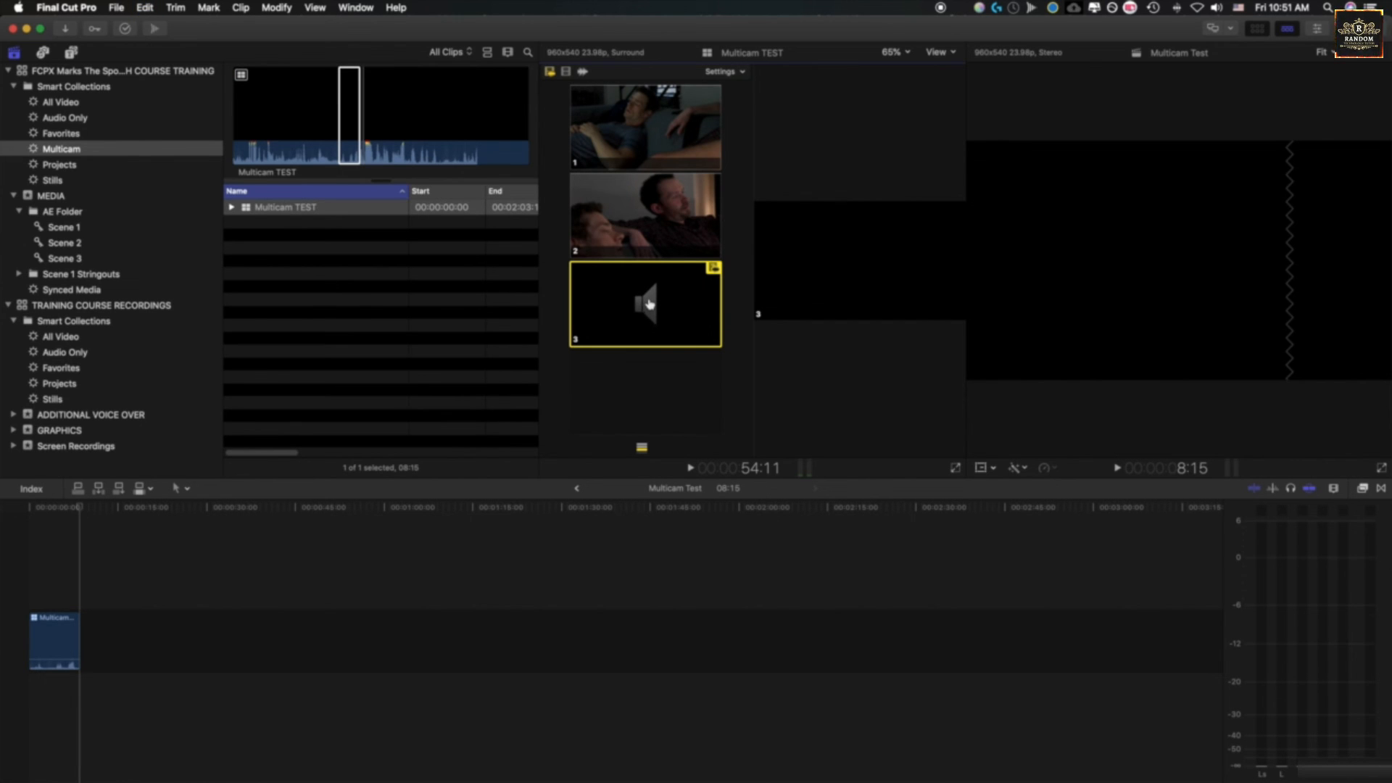
{"action": "key", "text": "super+z"}
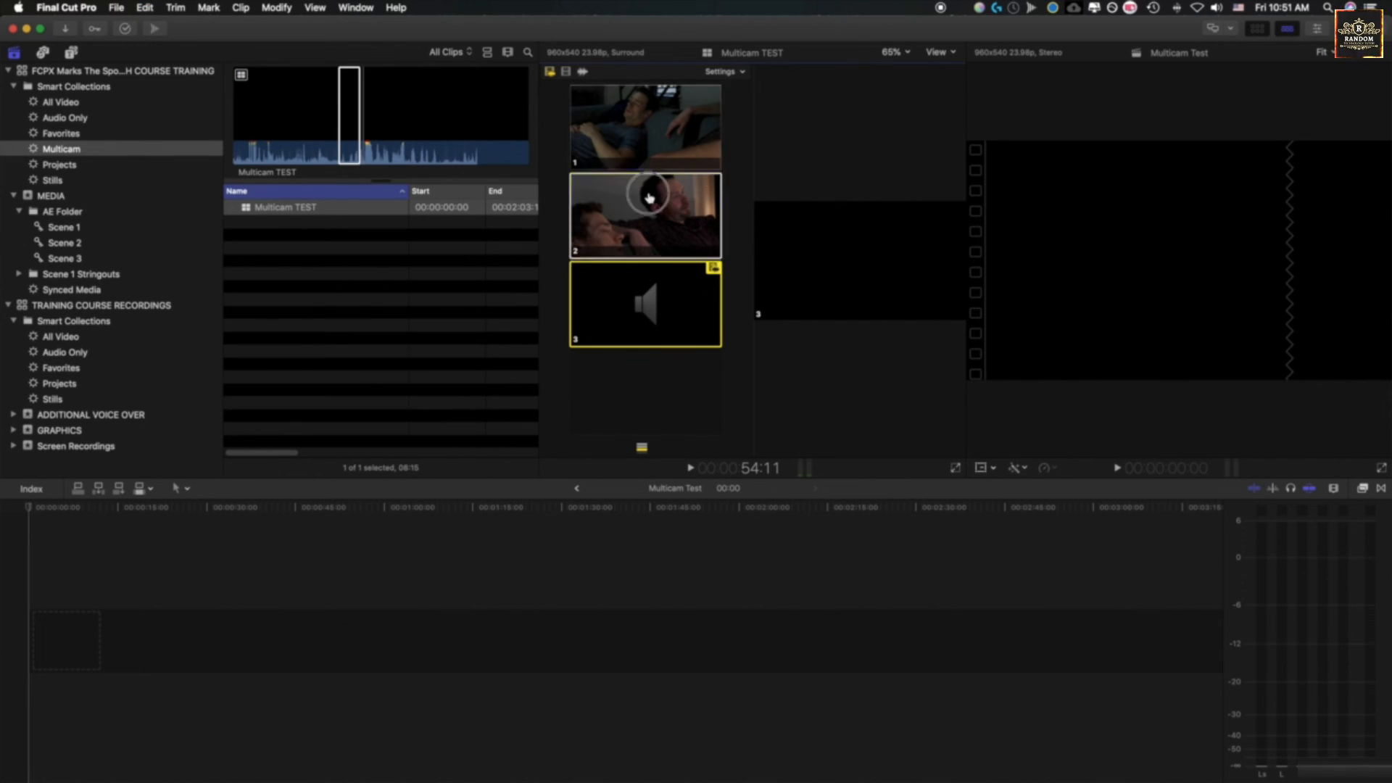
Alternate the browser clip's active angle between 2 and 1 in the Event Viewer, finishing on angle 1
{"action": "left_click", "coordinate": [648, 197]}
{"action": "left_click", "coordinate": [636, 121]}
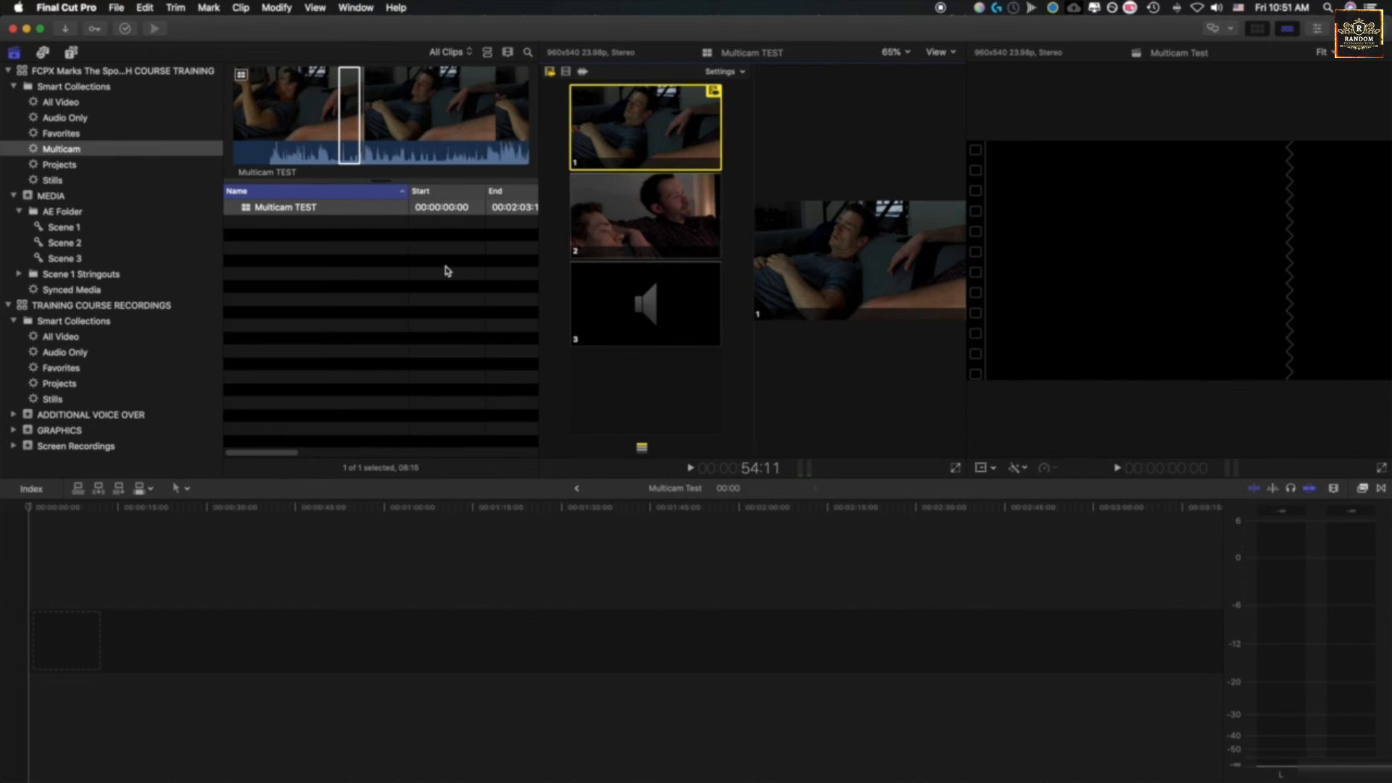
{"action": "left_click", "coordinate": [652, 194]}
{"action": "left_click", "coordinate": [650, 141]}
{"action": "left_click", "coordinate": [659, 221]}
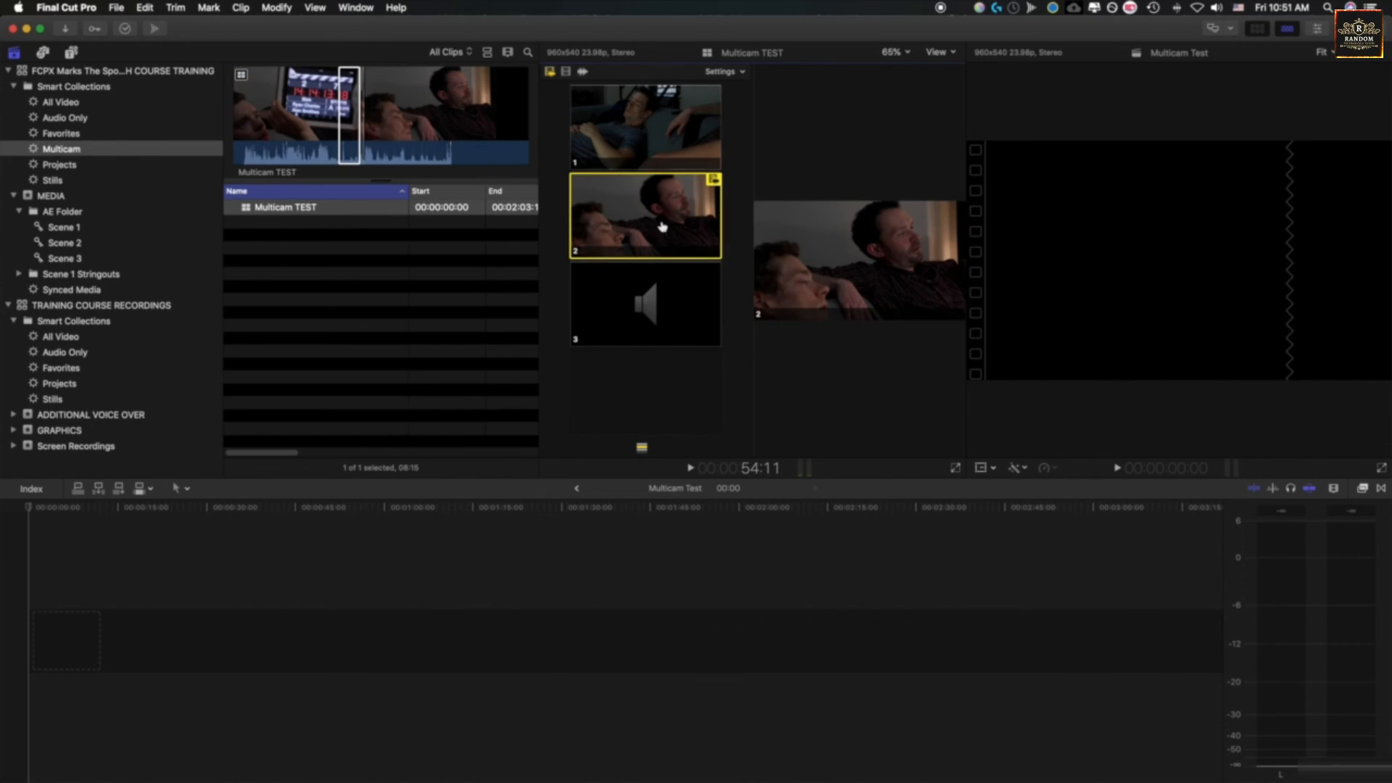
{"action": "left_click", "coordinate": [669, 114]}
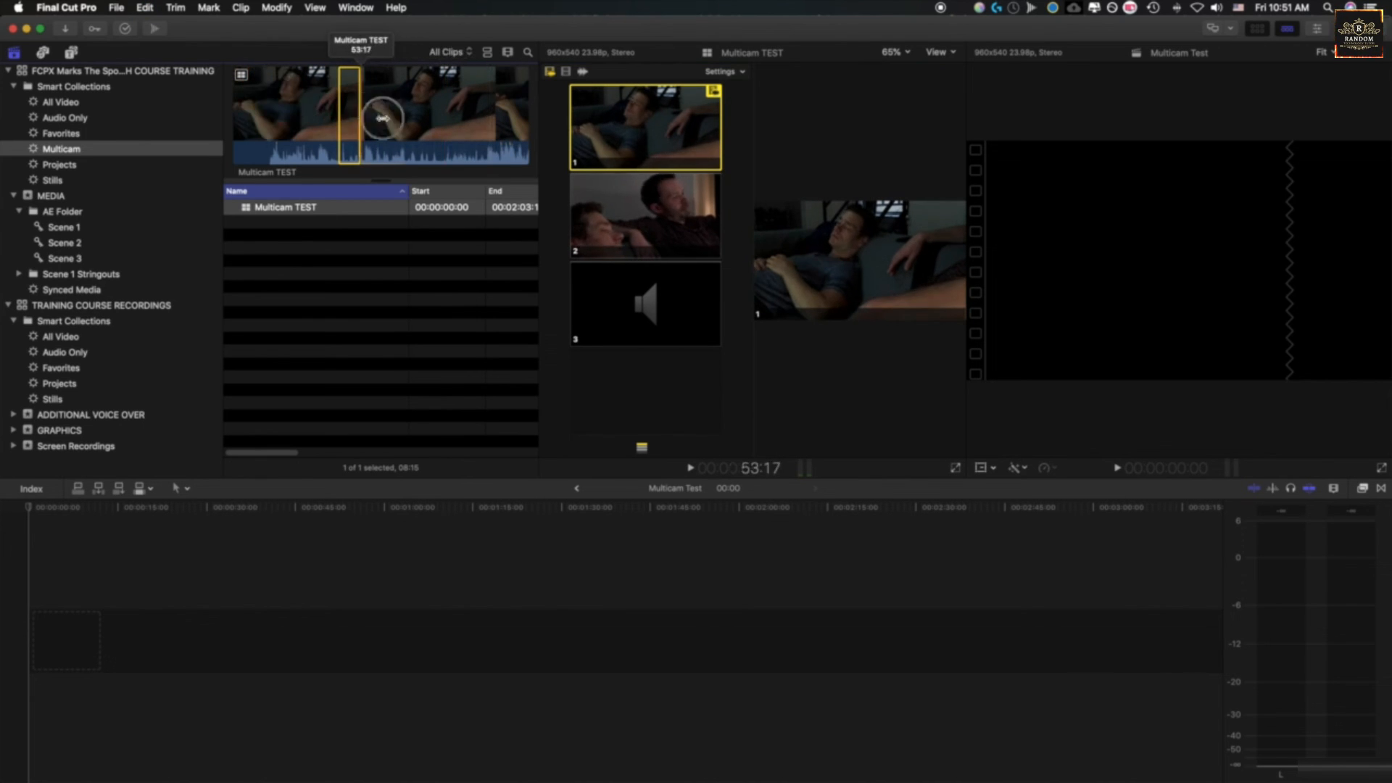
Extend the browser selection to the whole Multicam TEST clip and append it to the timeline with angle 1
{"action": "left_click_drag", "start_coordinate": [360, 124], "coordinate": [528, 128]}
{"action": "left_click", "coordinate": [332, 127]}
{"action": "key", "text": "e"}
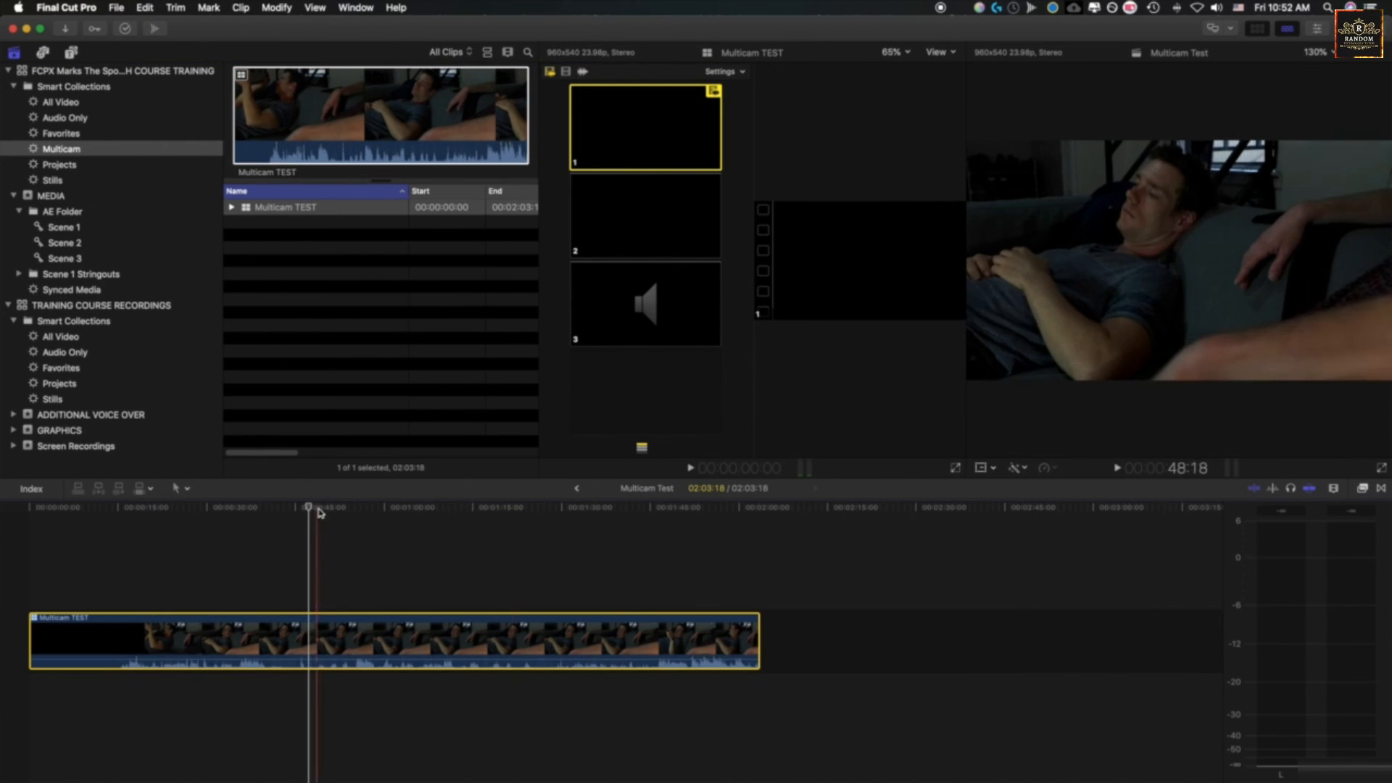
Move the timeline playhead to about 44:01 and show the angles in the project viewer
{"action": "left_click", "coordinate": [290, 509]}
{"action": "left_click", "coordinate": [1359, 53]}
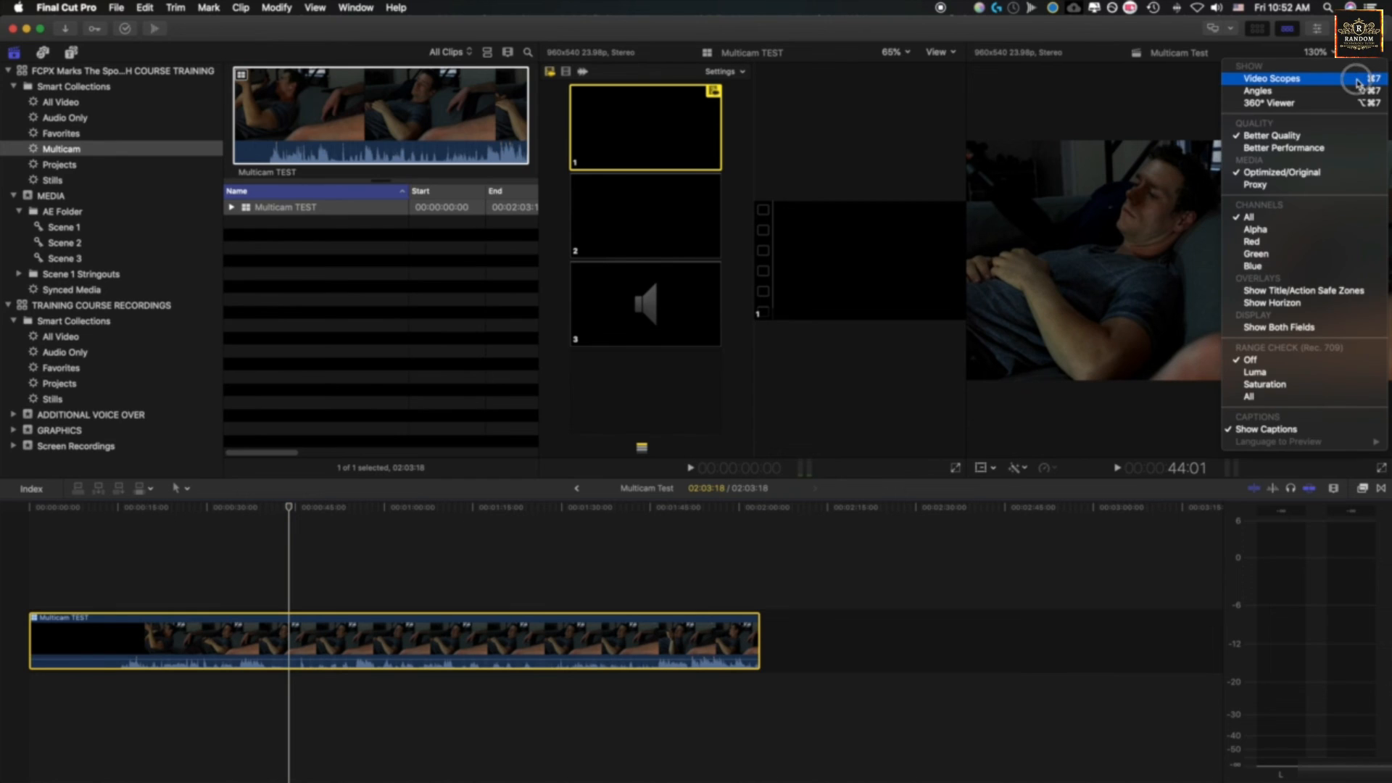
{"action": "left_click", "coordinate": [1265, 92]}
Play the timeline from about 46:13, cut live between the angles and stop playback on angle 2
{"action": "left_click", "coordinate": [302, 509]}
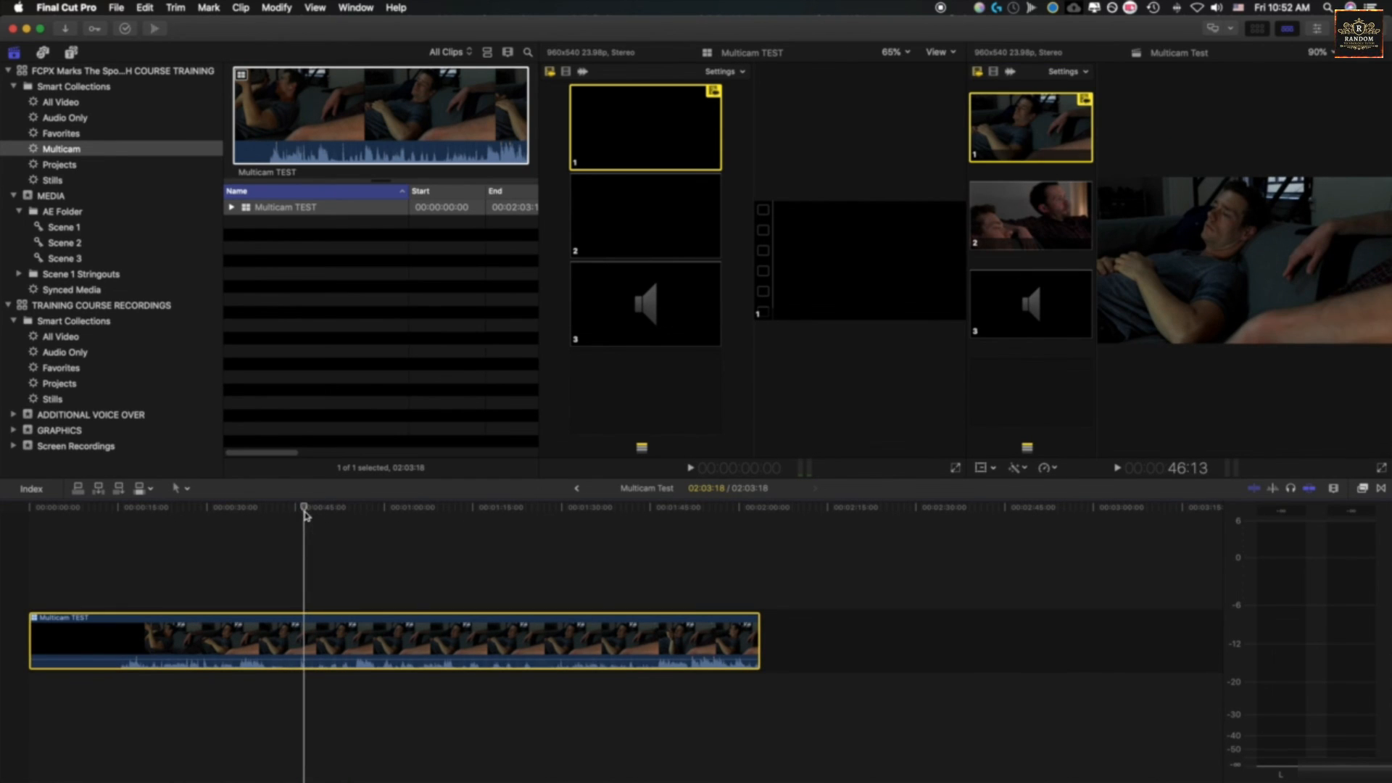
{"action": "key", "text": "space"}
{"action": "left_click", "coordinate": [1032, 204]}
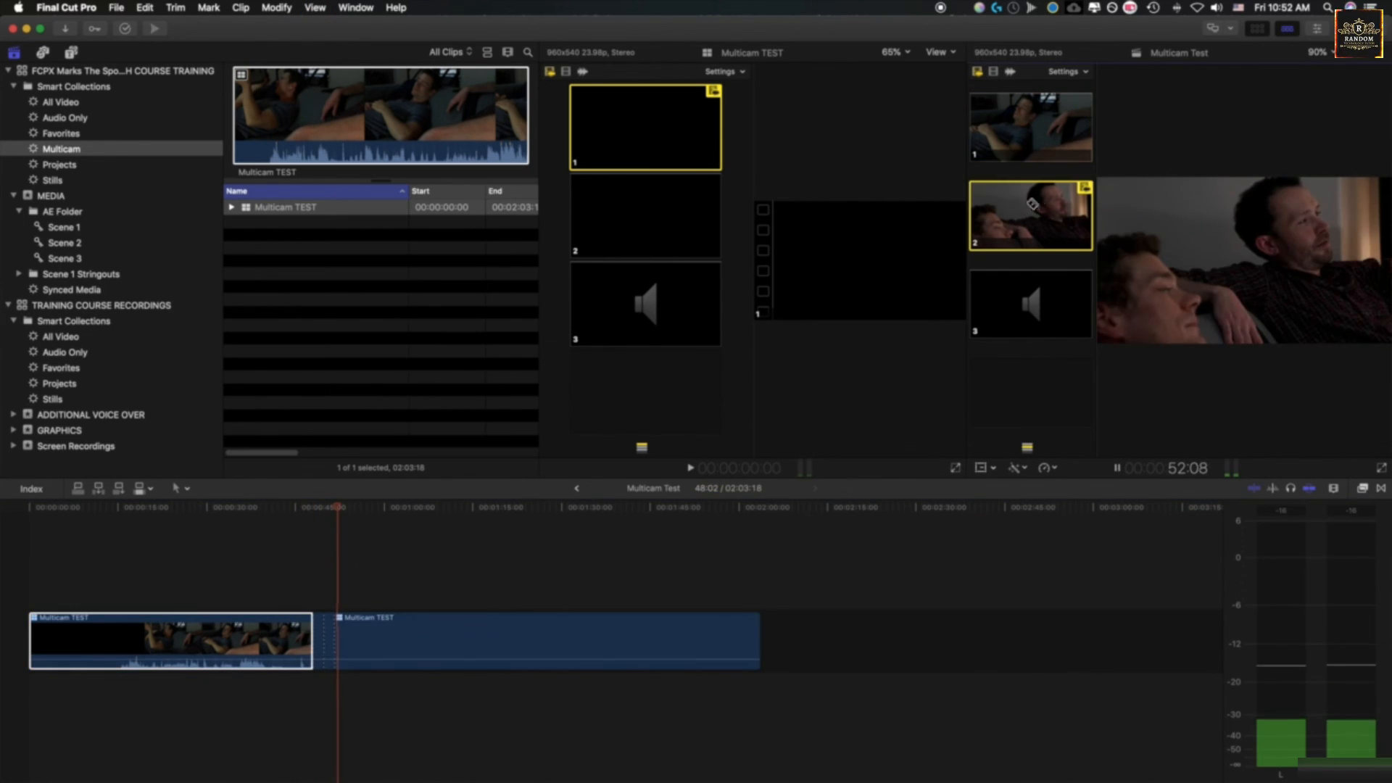
{"action": "key", "text": "space"}
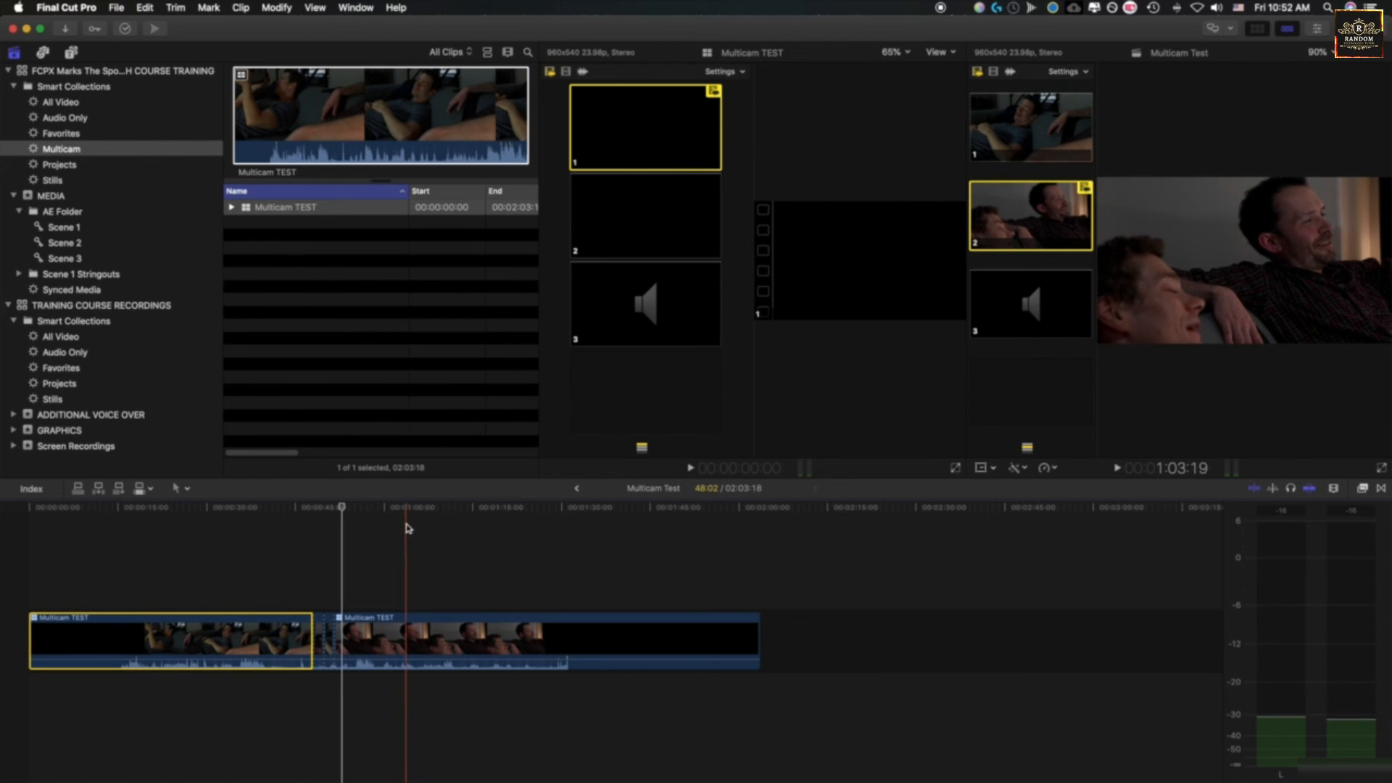